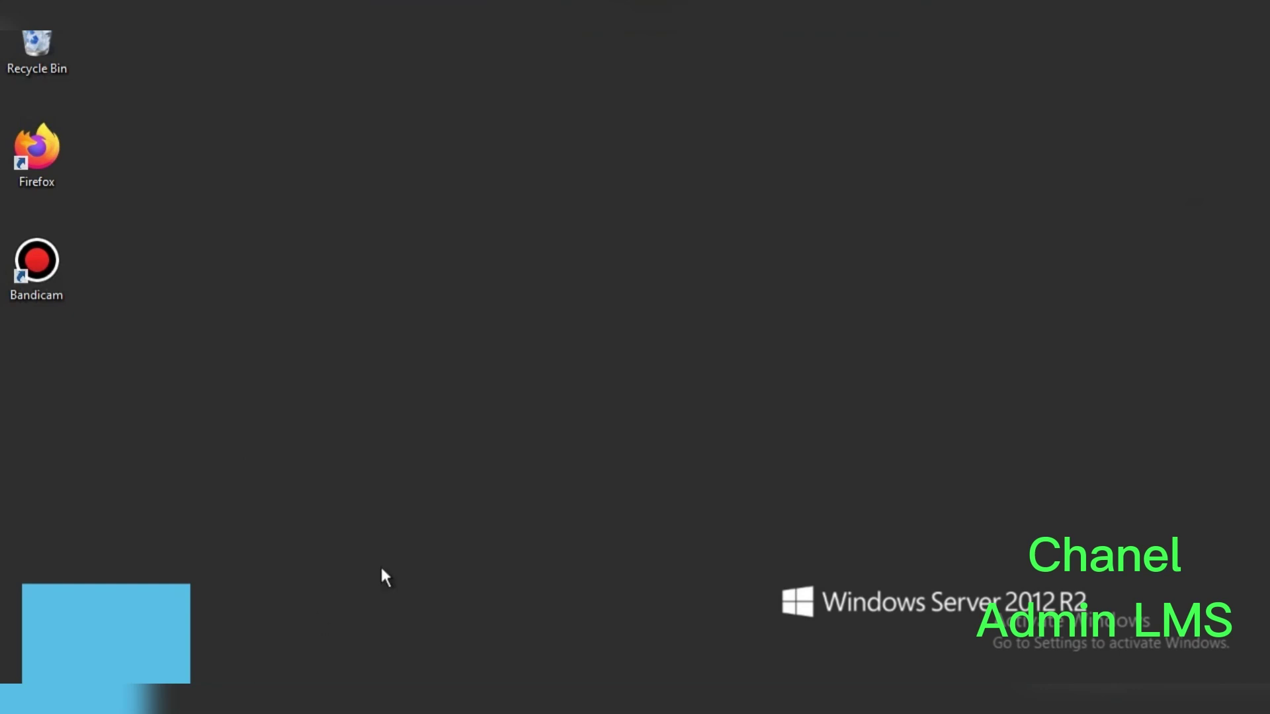
Run the ChromeSetup installer from the Downloads folder and allow it to install Google Chrome
{"action": "key", "text": "super+e"}
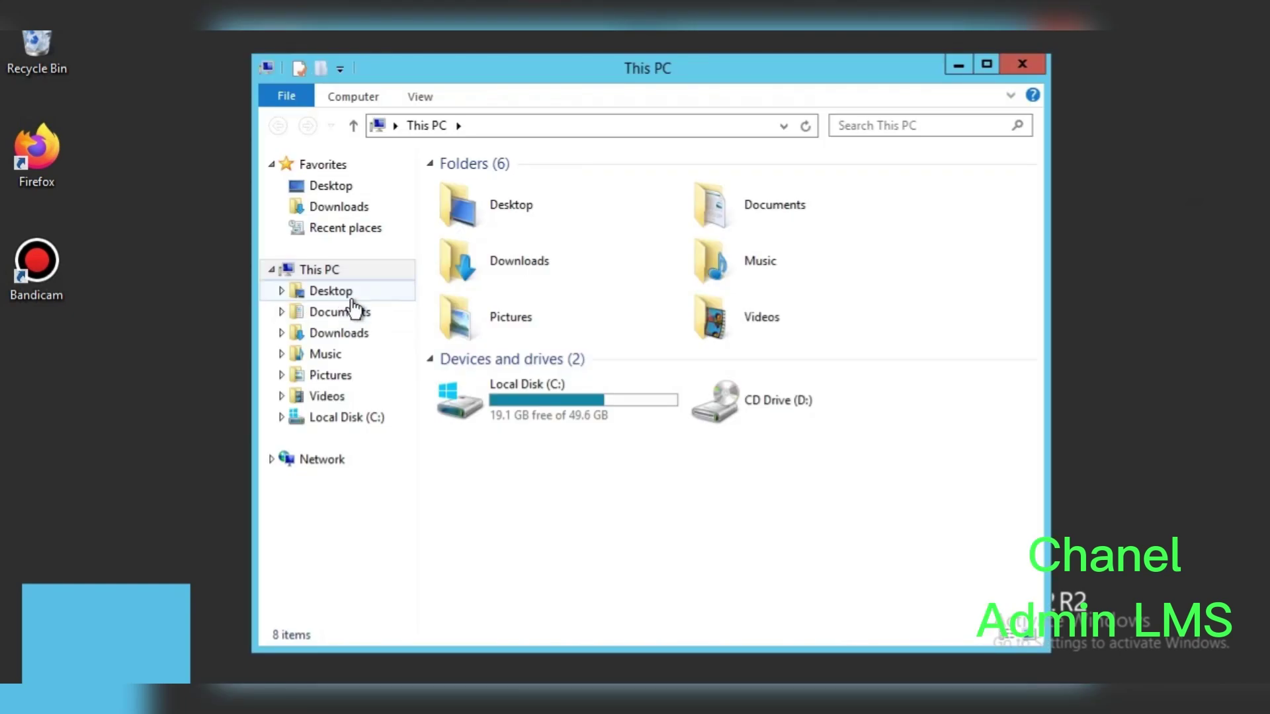
{"action": "left_click", "coordinate": [354, 210]}
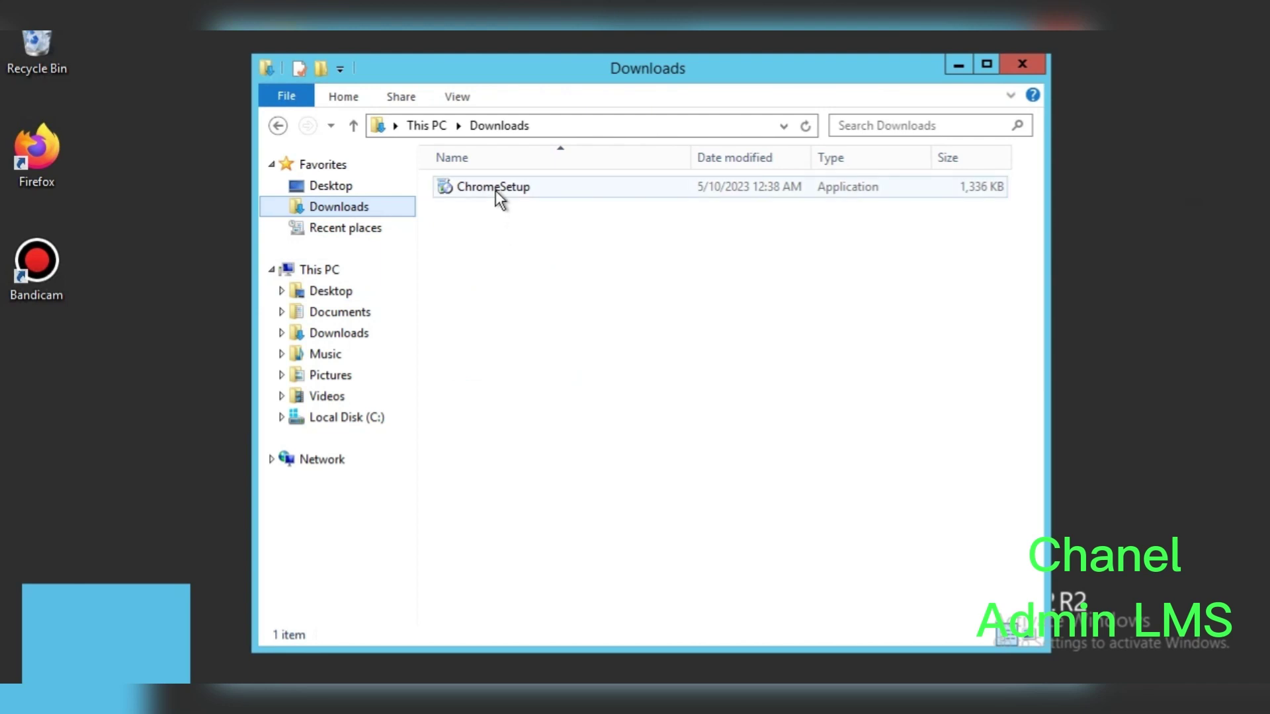
{"action": "double_click", "coordinate": [495, 189]}
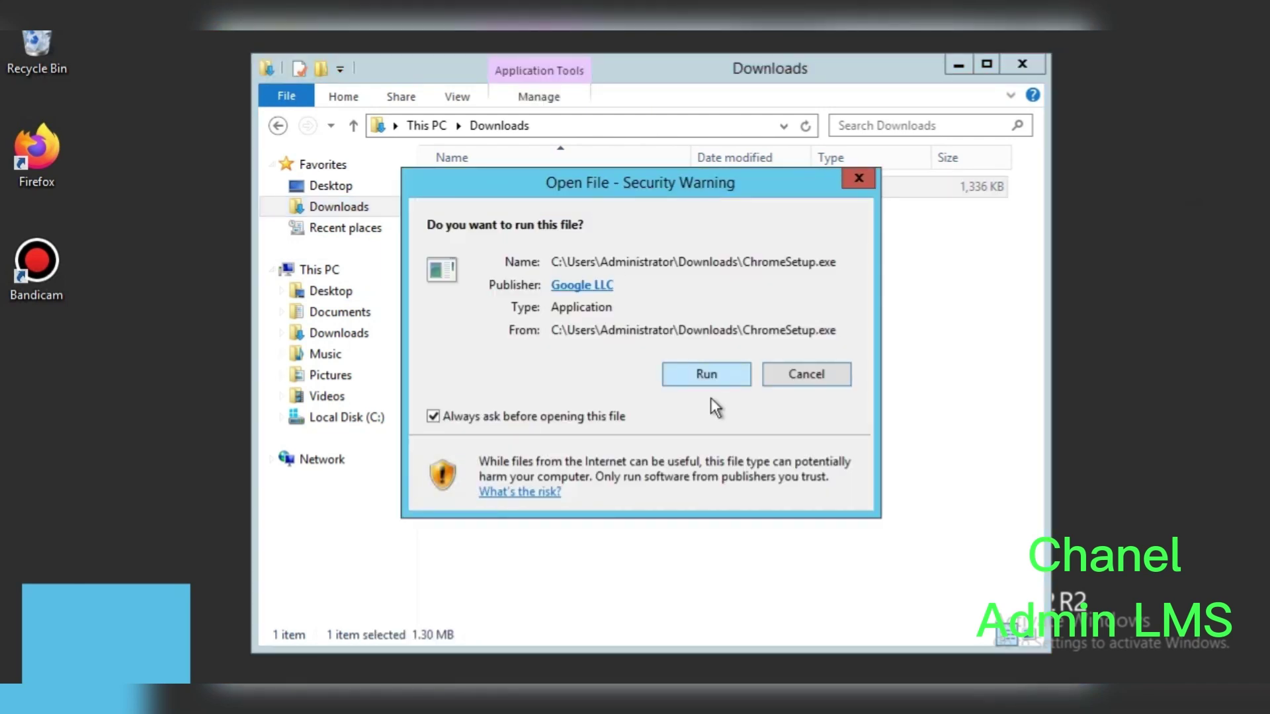
{"action": "left_click", "coordinate": [703, 374]}
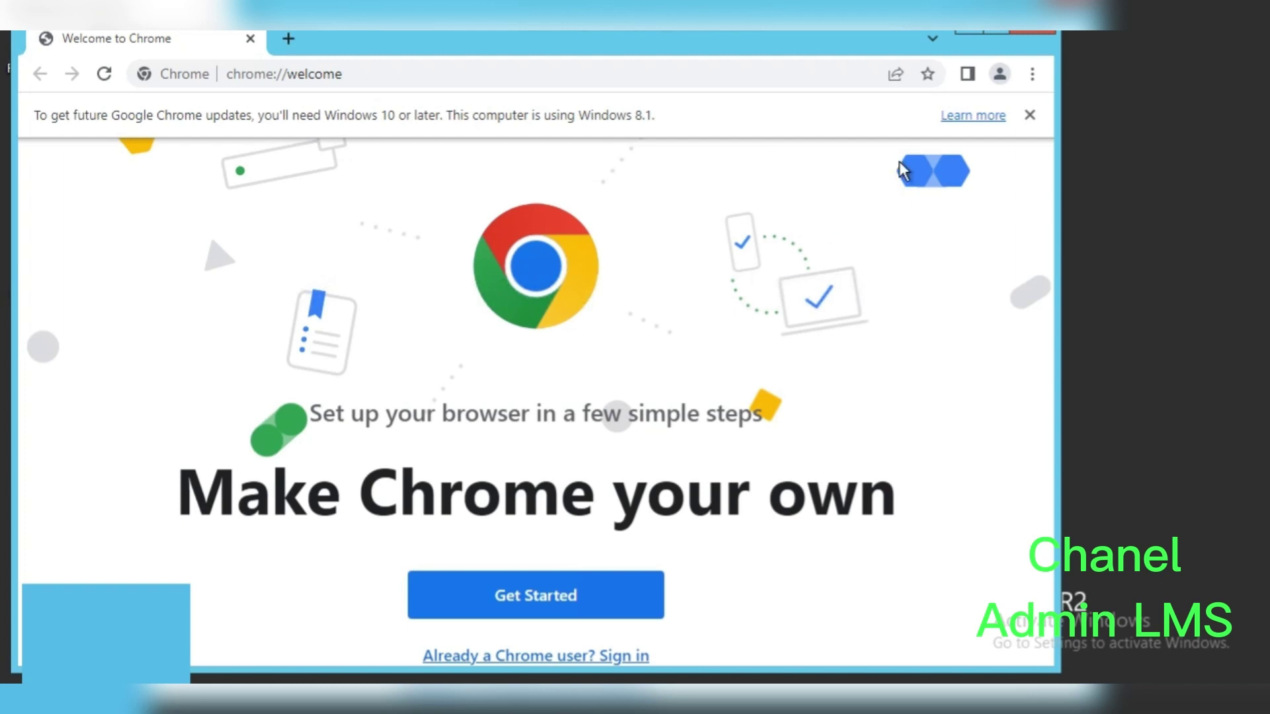
Close the Chrome welcome window and the Downloads folder, and refresh the desktop
{"action": "double_click", "coordinate": [972, 44]}
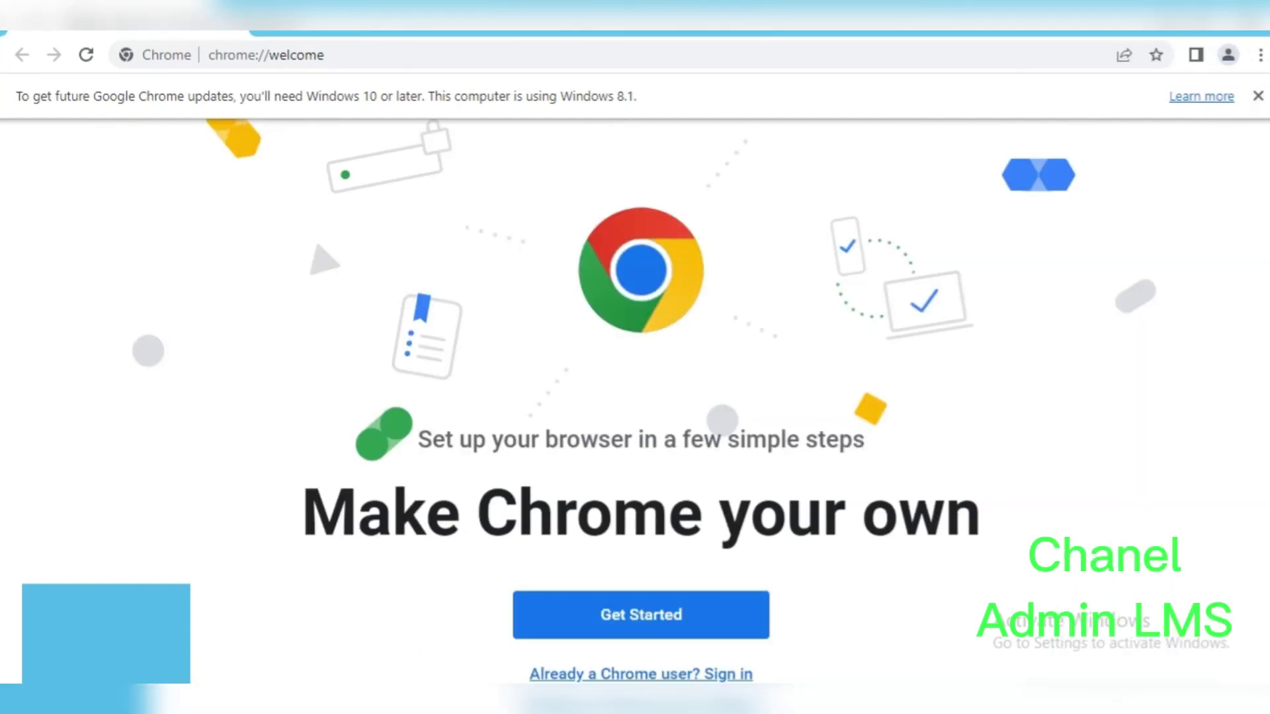
{"action": "left_click", "coordinate": [1255, 20]}
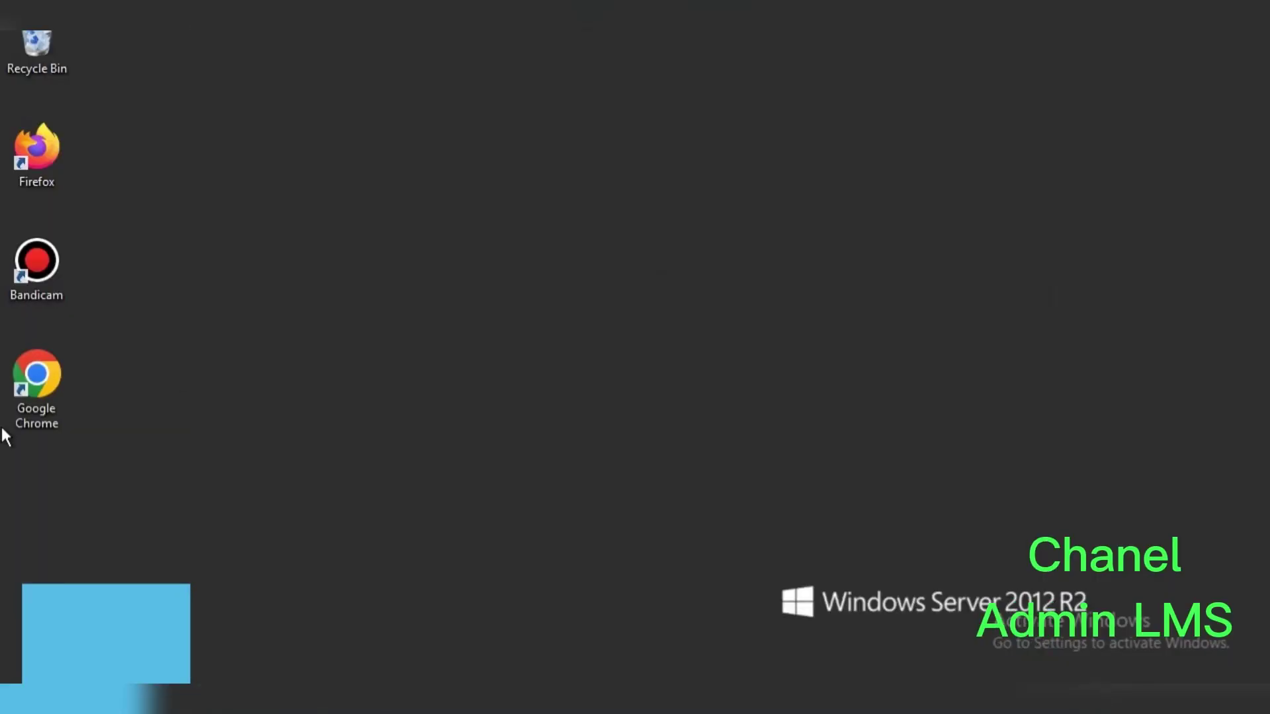
{"action": "left_click", "coordinate": [1022, 65]}
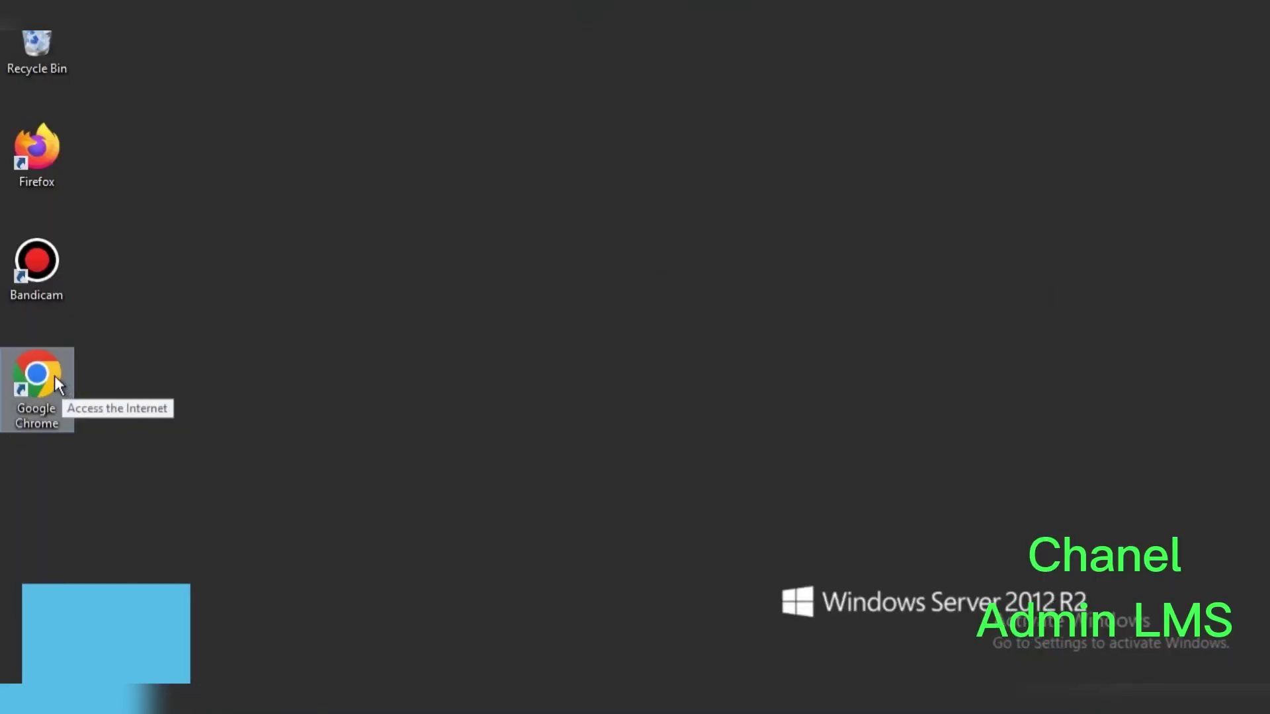
{"action": "right_click", "coordinate": [149, 285]}
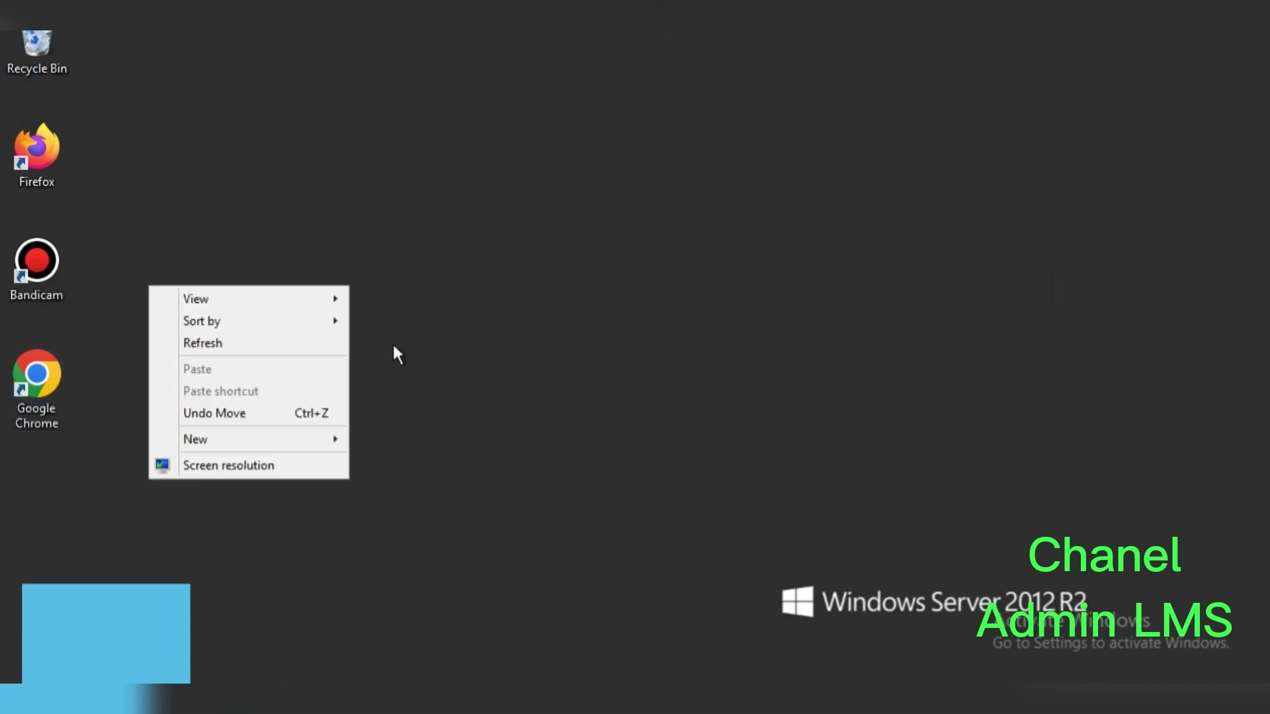
{"action": "left_click", "coordinate": [283, 344]}
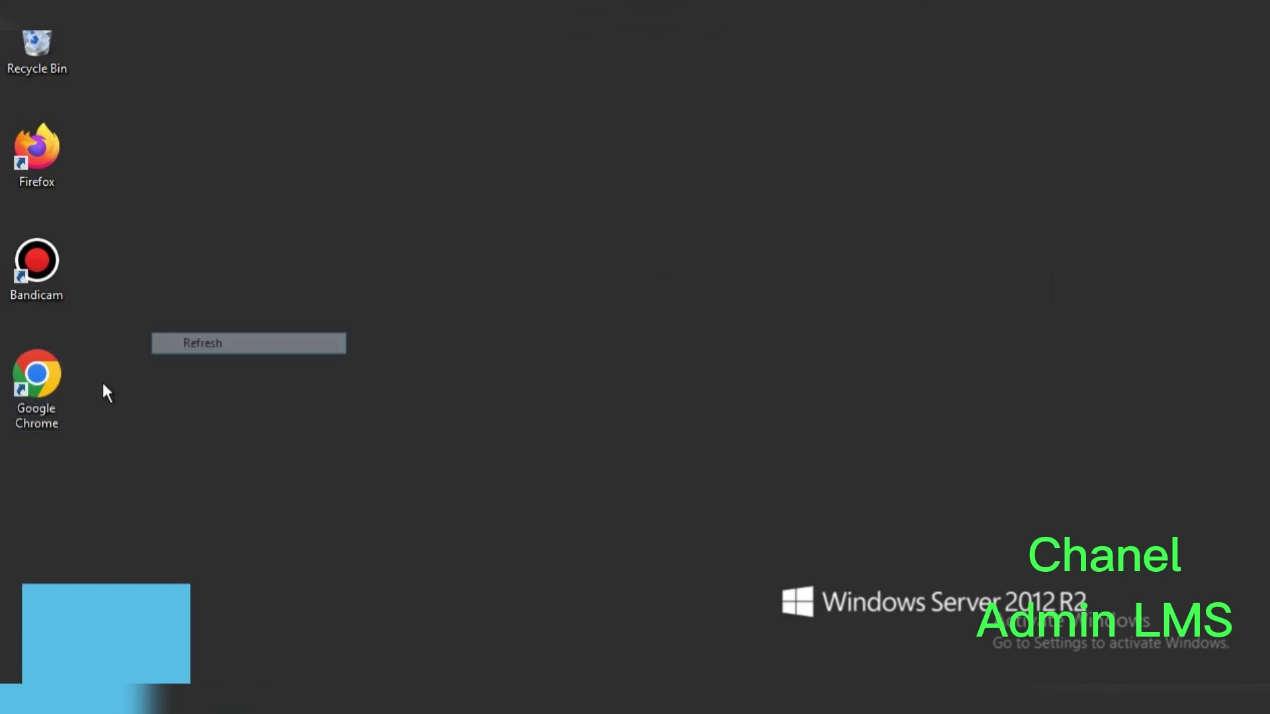
Launch Google Chrome and add a new profile without an account, named 1, with a desktop shortcut
{"action": "left_click", "coordinate": [48, 379]}
{"action": "double_click", "coordinate": [48, 379]}
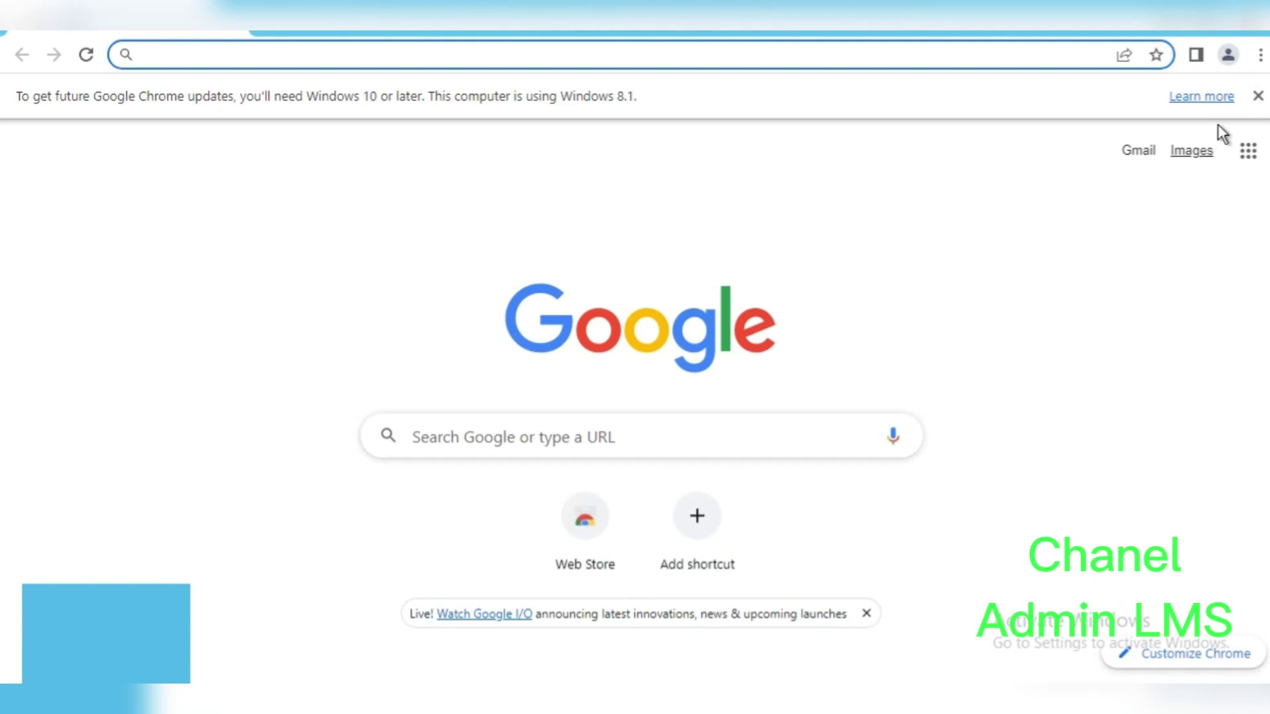
{"action": "left_click", "coordinate": [1228, 56]}
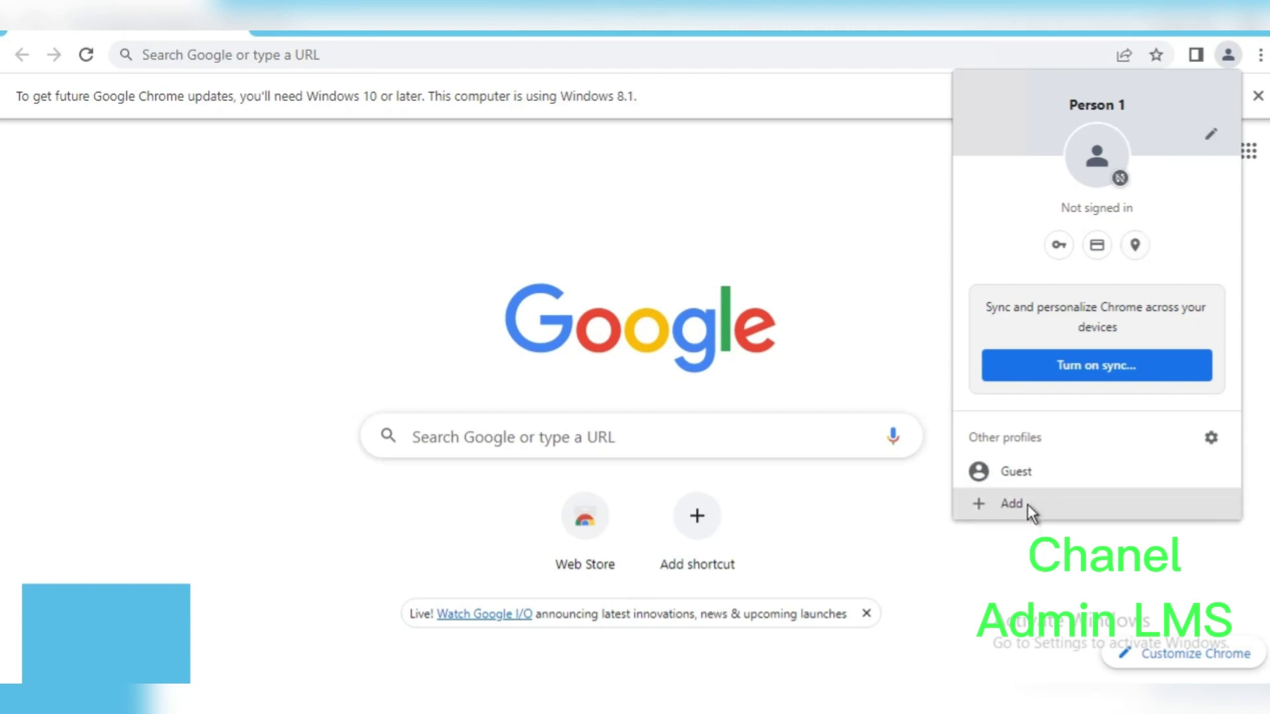
{"action": "left_click", "coordinate": [1027, 504]}
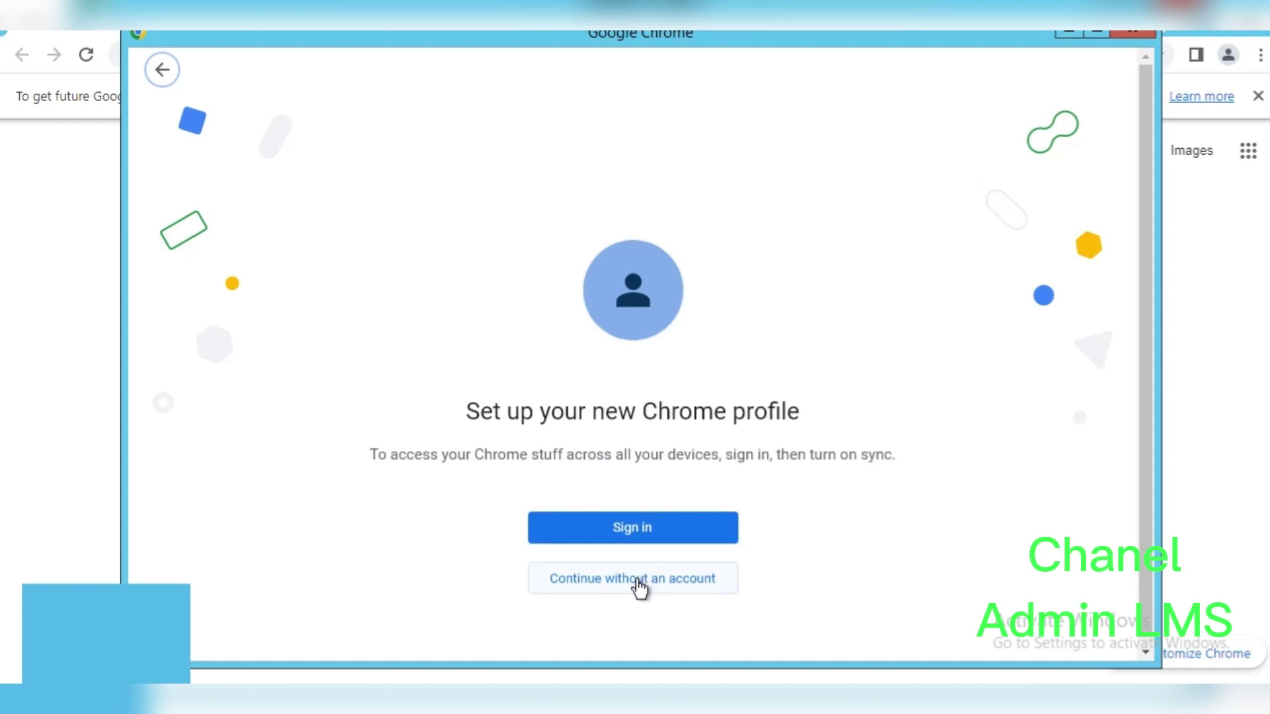
{"action": "left_click", "coordinate": [638, 588]}
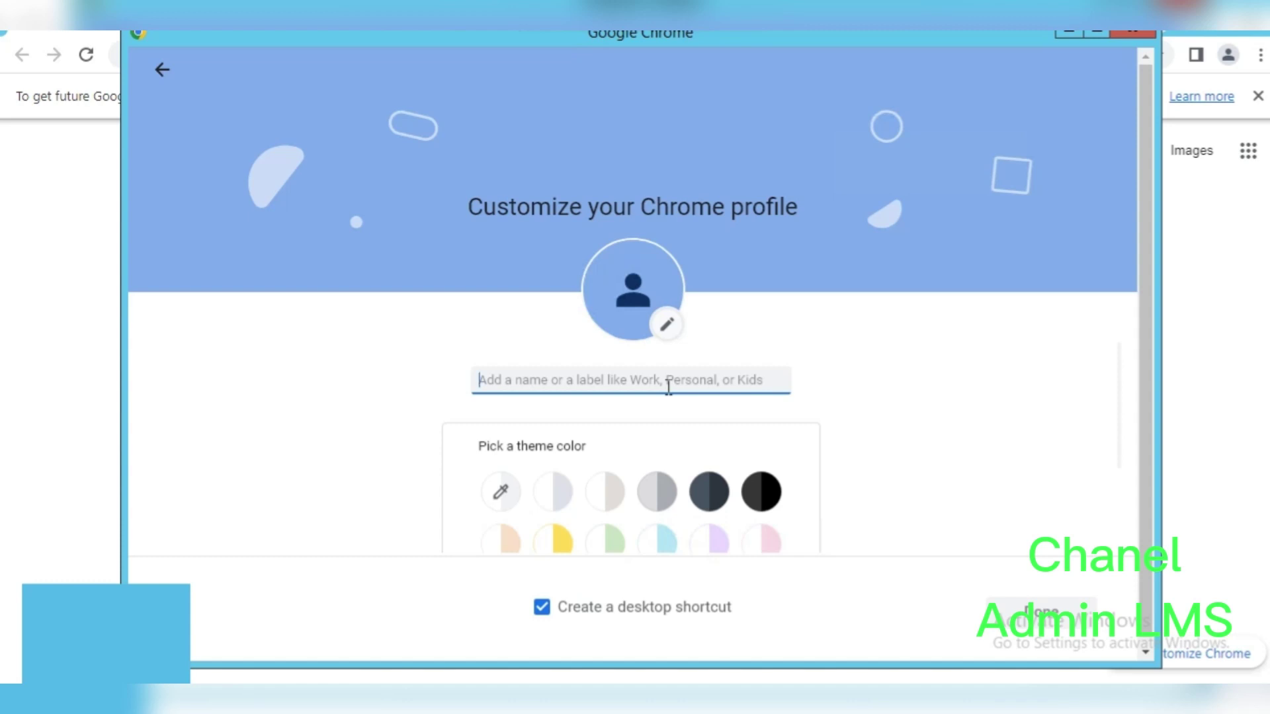
{"action": "type", "text": "1"}
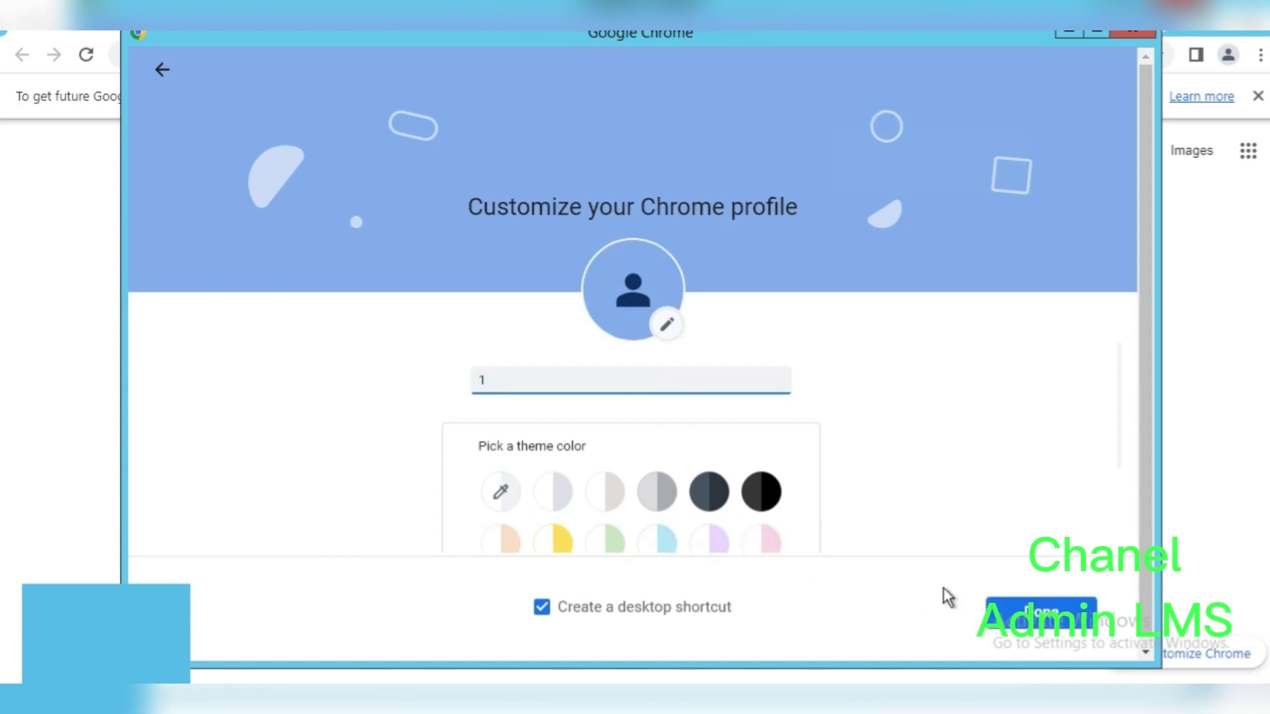
{"action": "left_click", "coordinate": [1035, 627]}
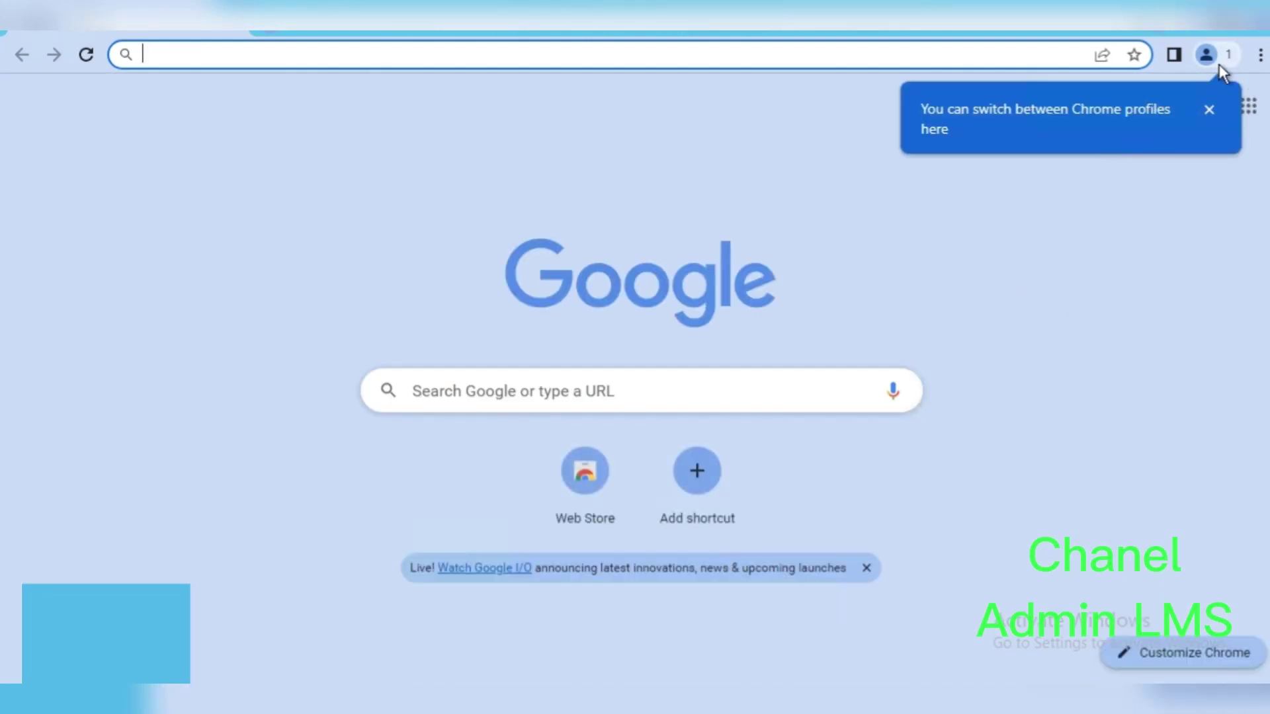
{"action": "left_click", "coordinate": [1208, 109]}
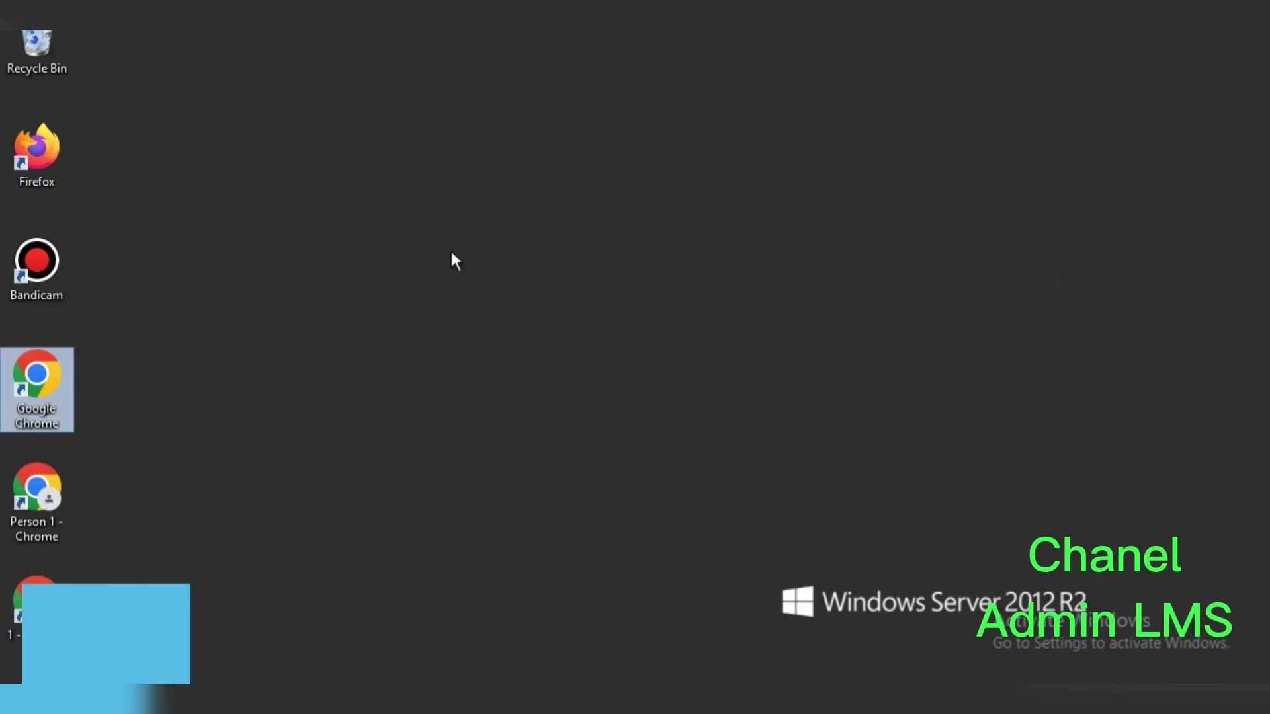
Refresh the desktop and open Chrome with profile 1 from its desktop shortcut
{"action": "right_click", "coordinate": [463, 221]}
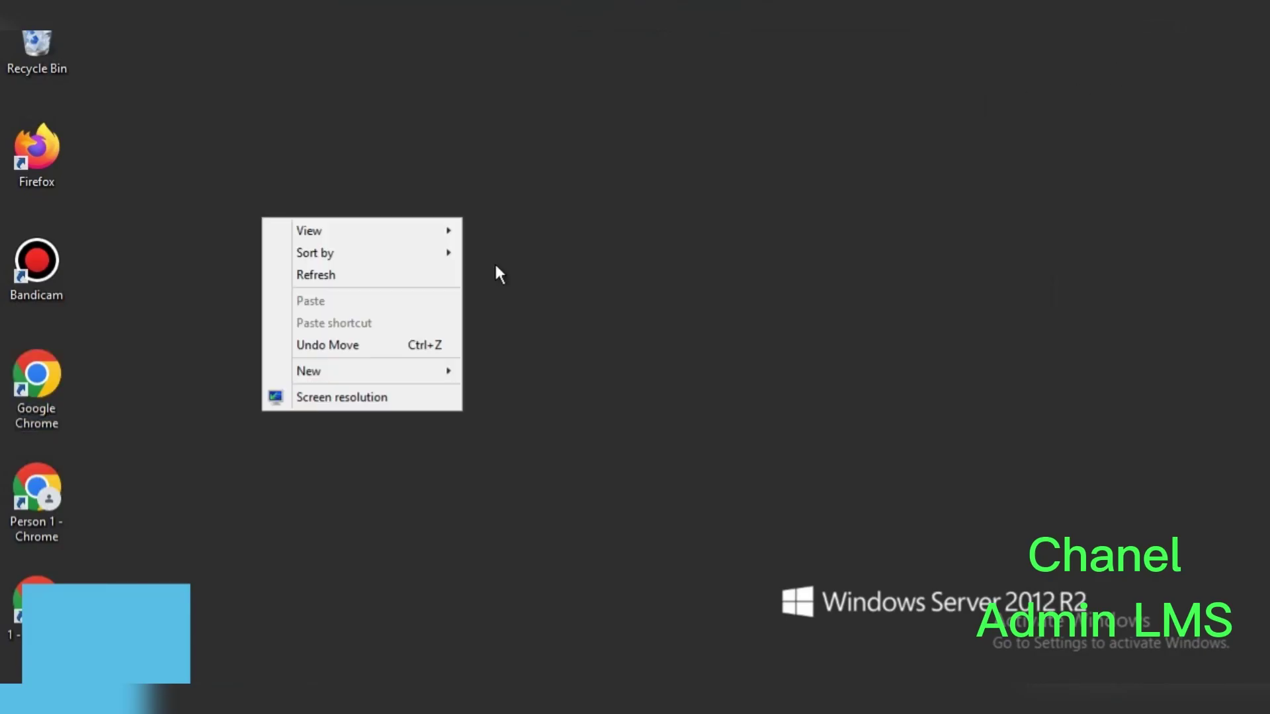
{"action": "left_click", "coordinate": [424, 276]}
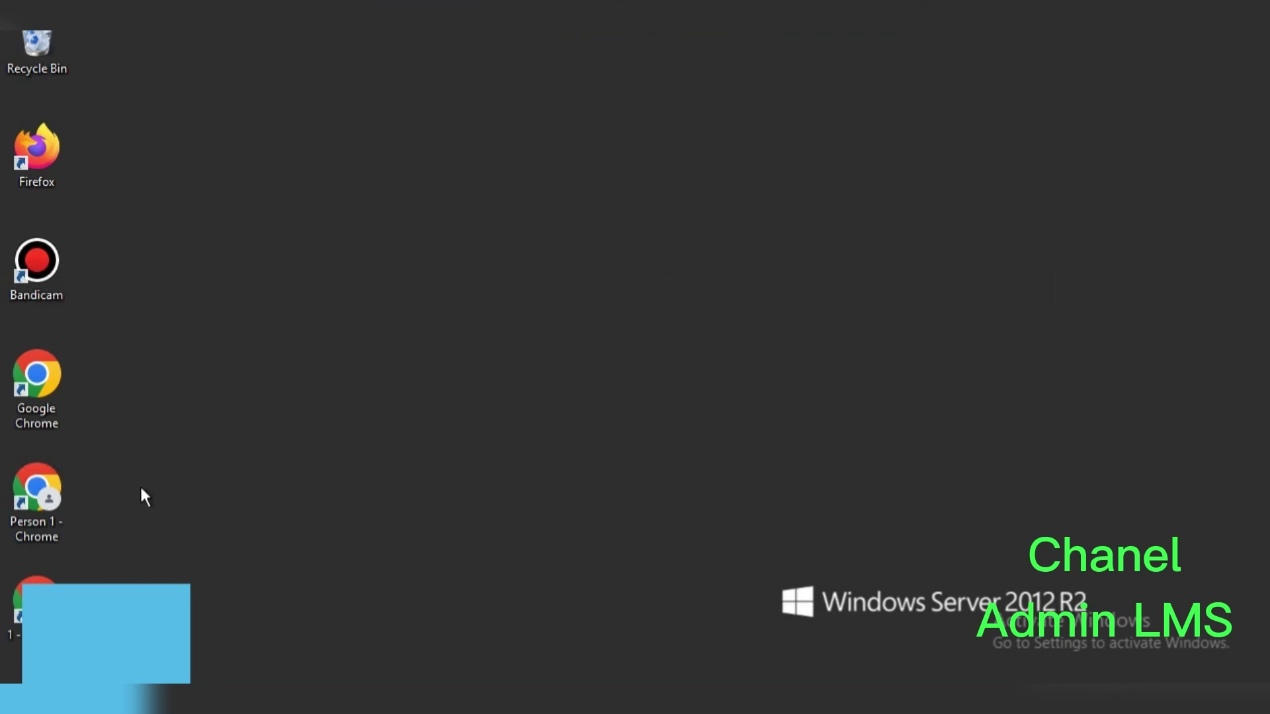
{"action": "double_click", "coordinate": [48, 482]}
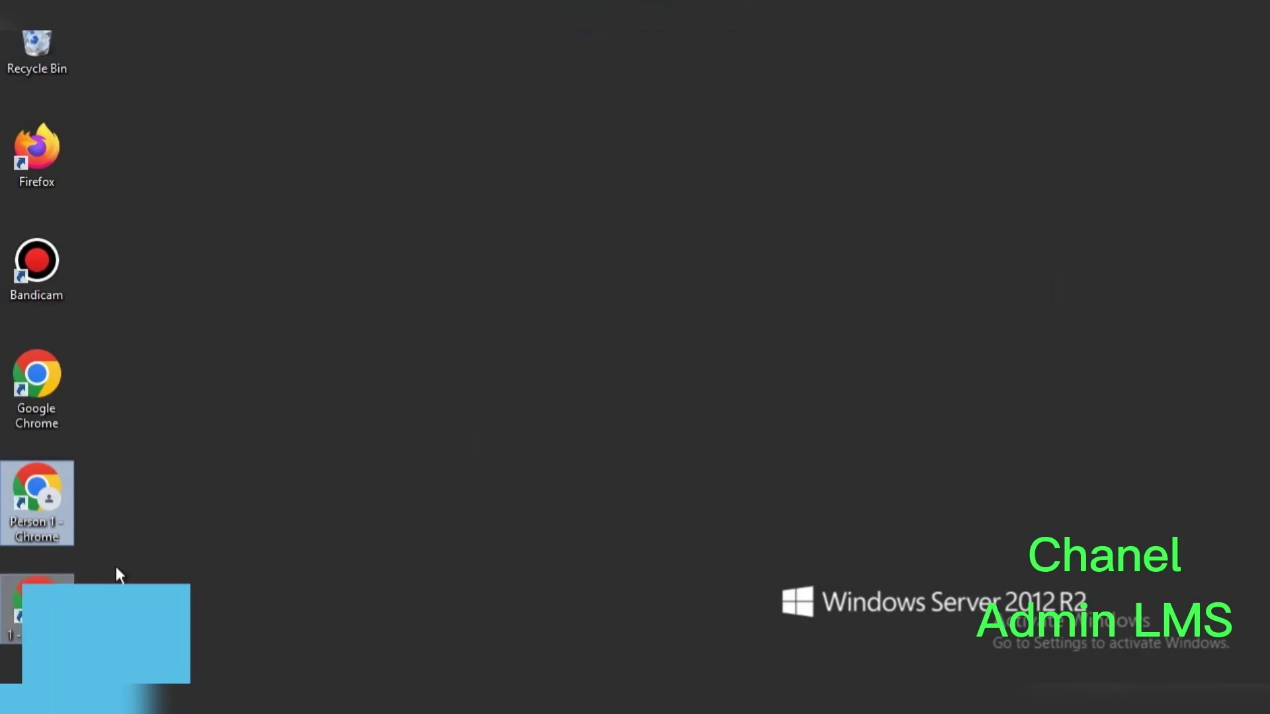
{"action": "left_click", "coordinate": [14, 608]}
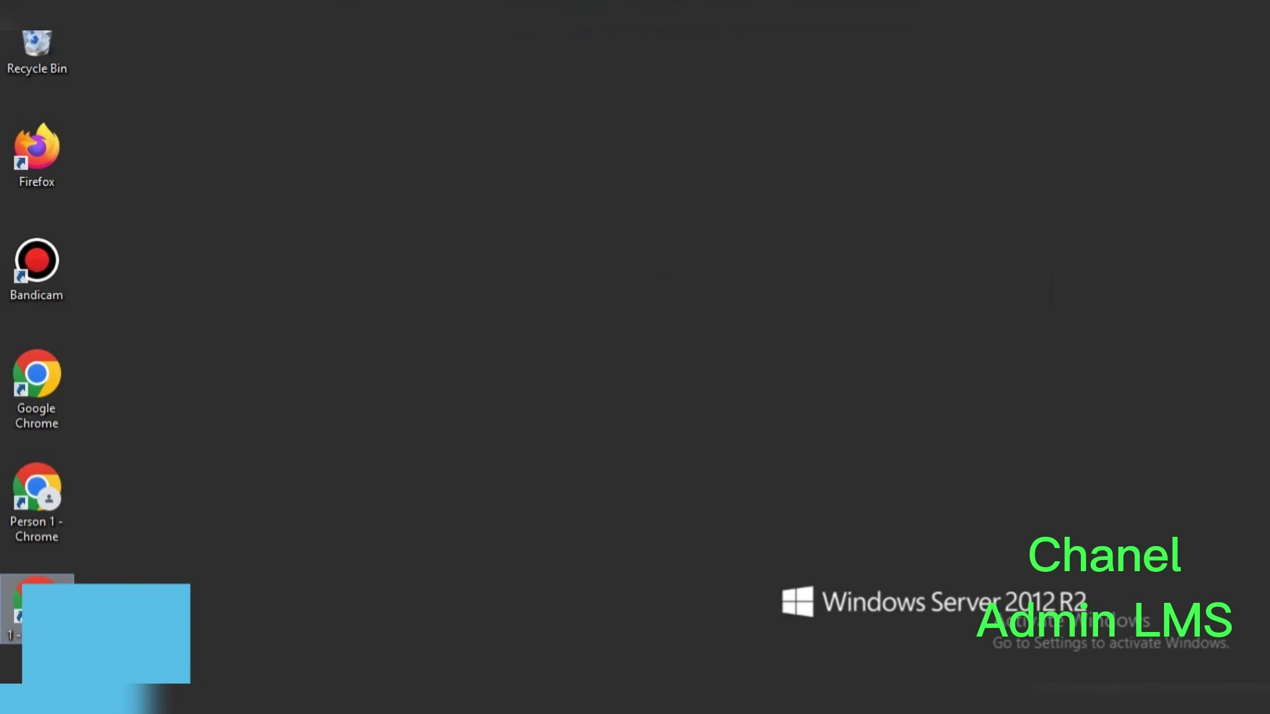
{"action": "double_click", "coordinate": [14, 608]}
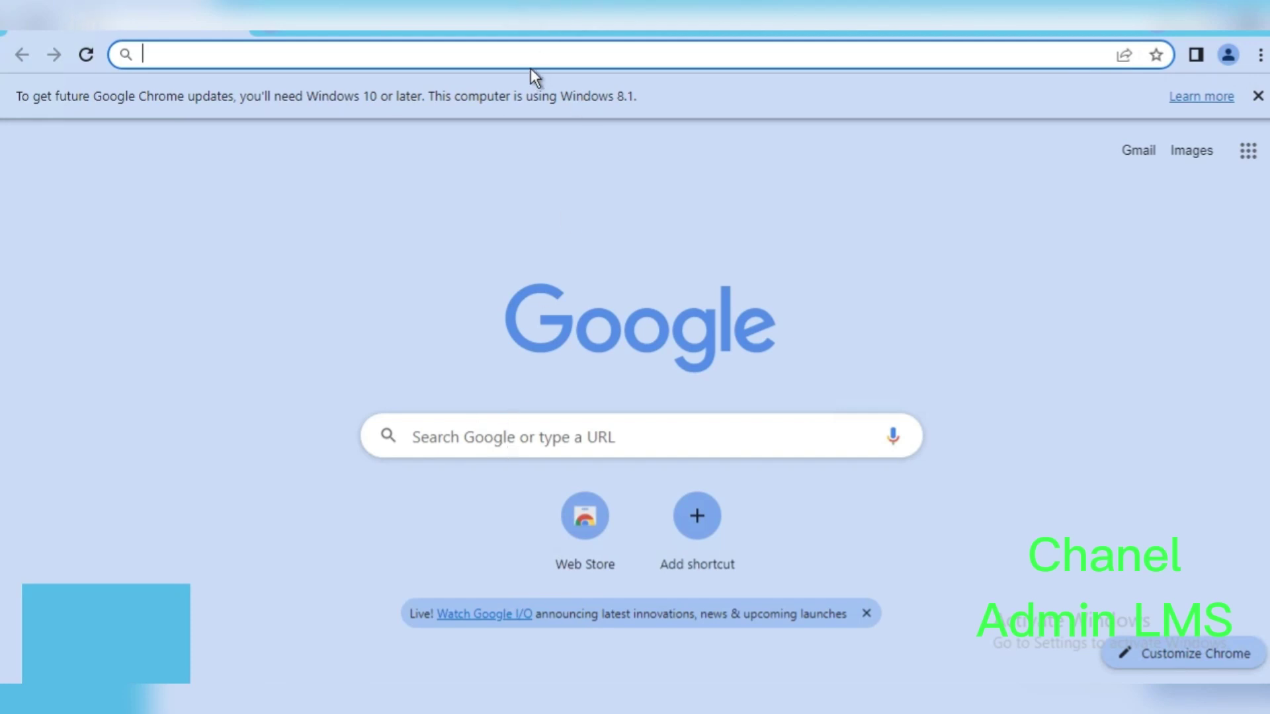
Search the web for "youtube nonstop" and open the YouTube NonStop extension page in the Chrome Web Store
{"action": "left_click", "coordinate": [542, 56]}
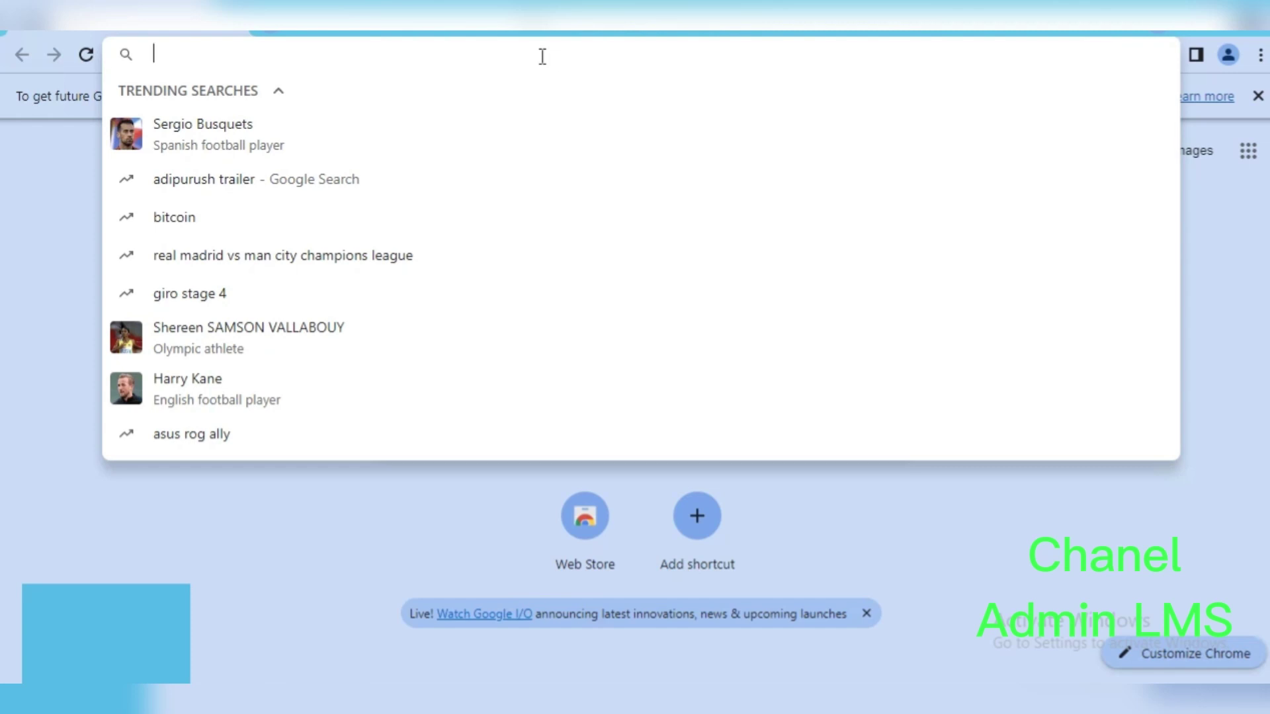
{"action": "type", "text": "youtub"}
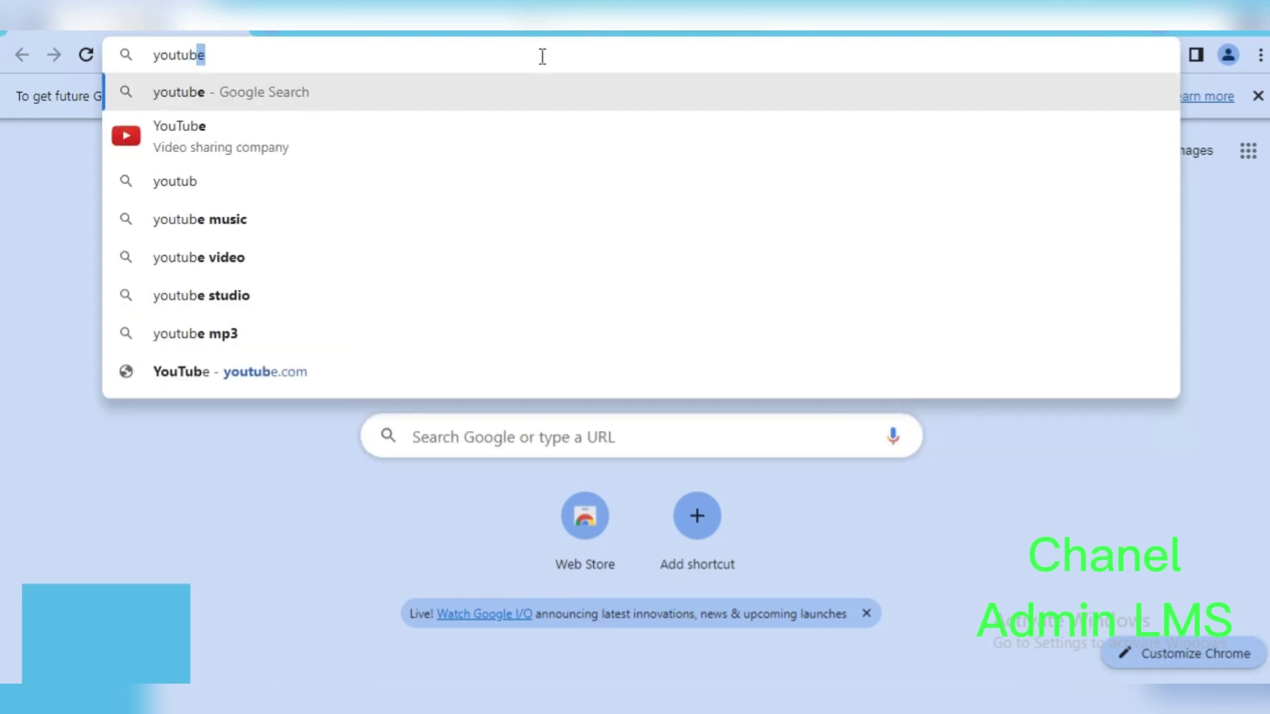
{"action": "type", "text": "e nonstop fo"}
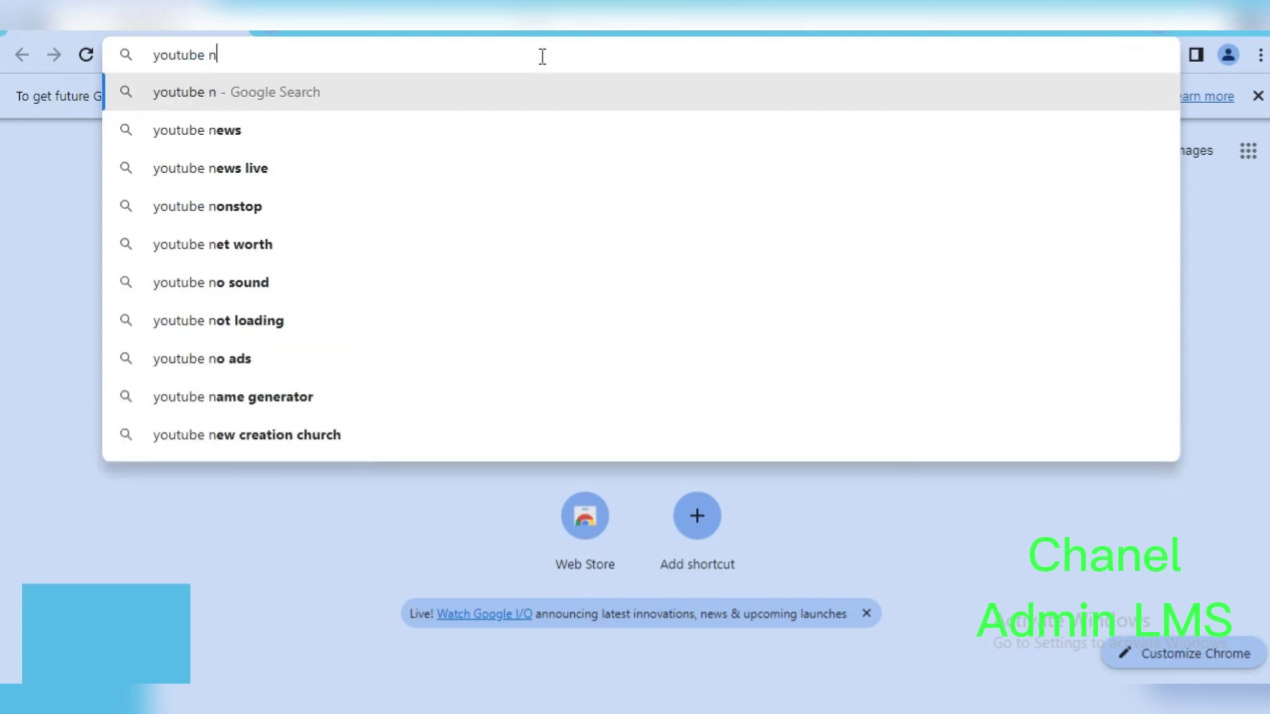
{"action": "left_click", "coordinate": [463, 130]}
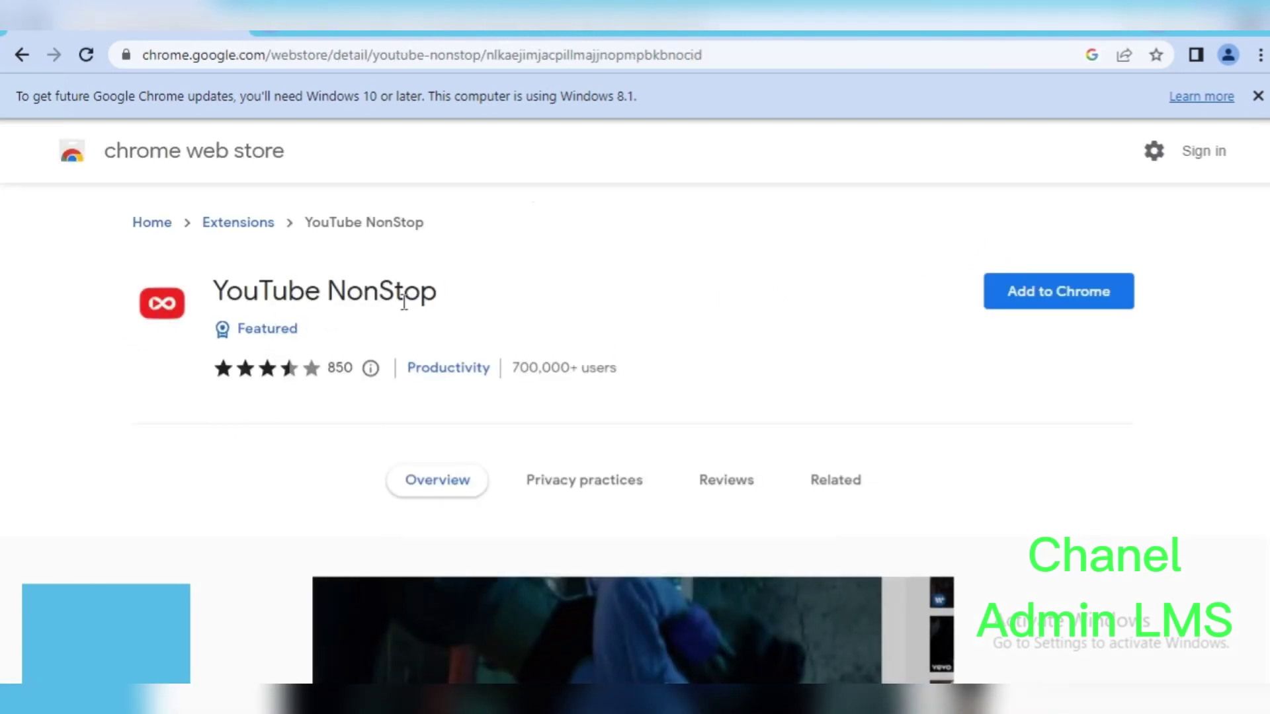
Add the YouTube NonStop extension to Chrome, dismiss the update notice and check the installed extensions list
{"action": "left_click", "coordinate": [1066, 297]}
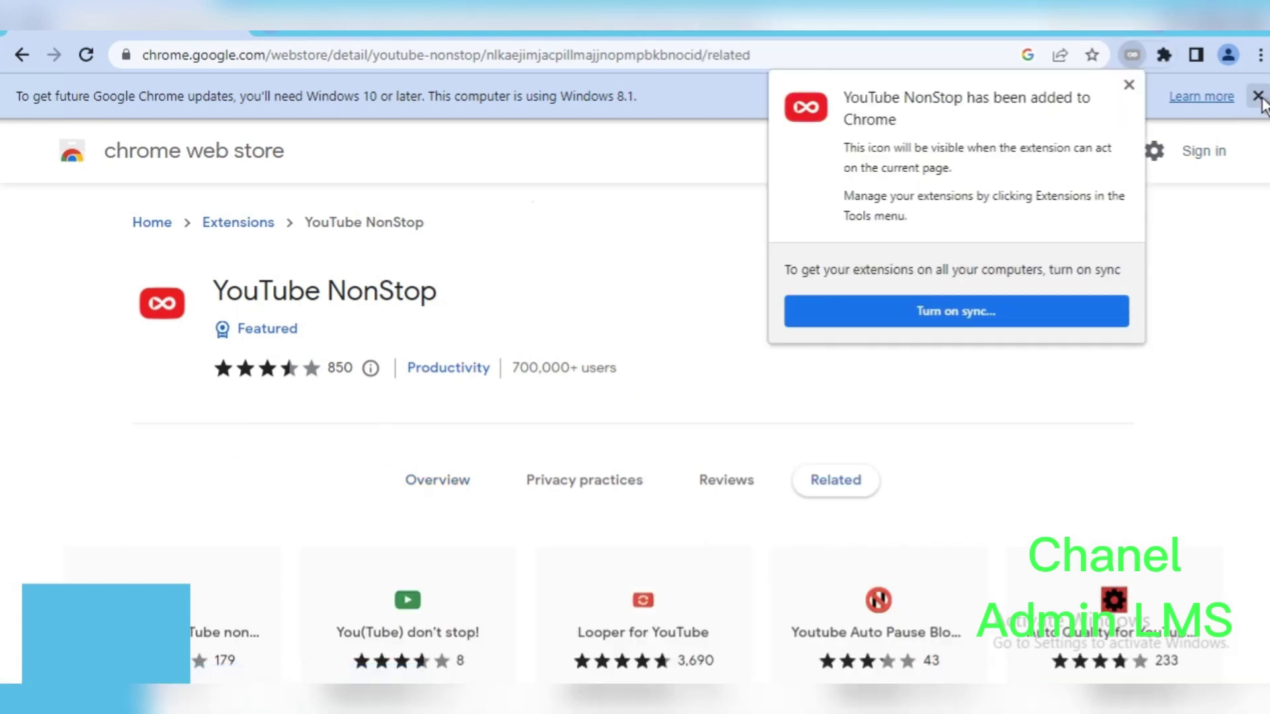
{"action": "left_click", "coordinate": [1257, 95]}
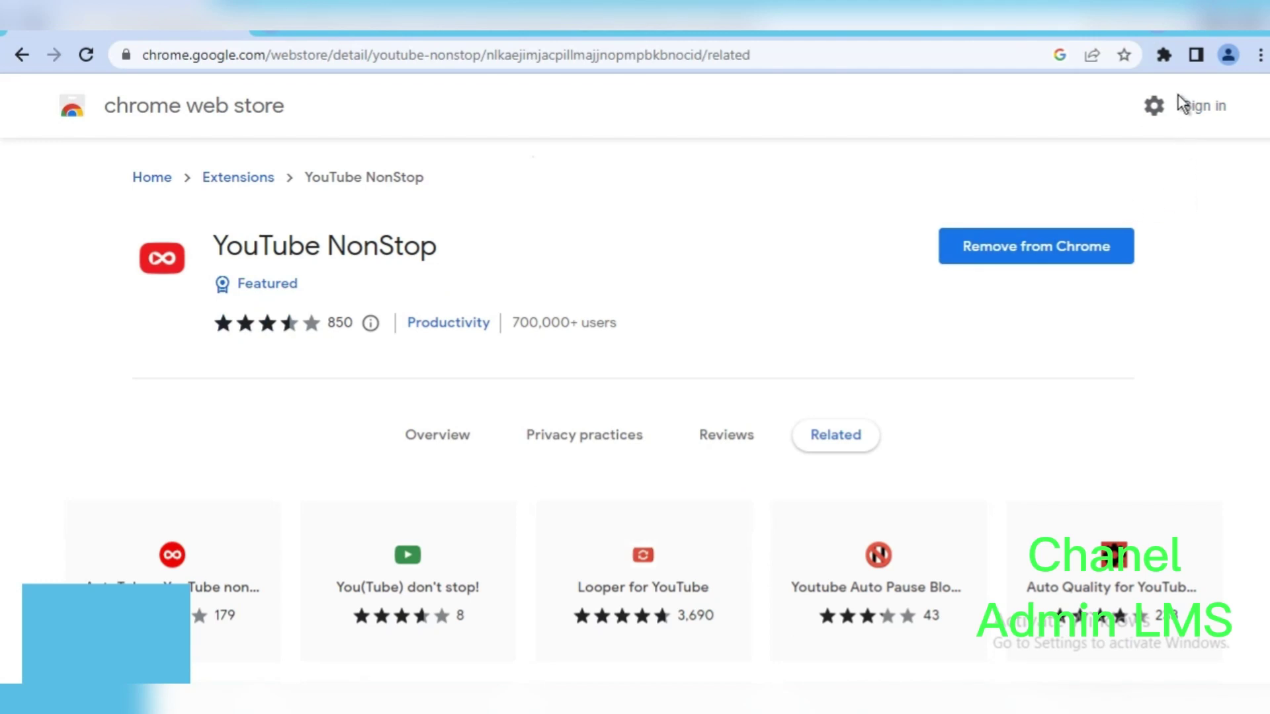
{"action": "left_click", "coordinate": [1164, 57]}
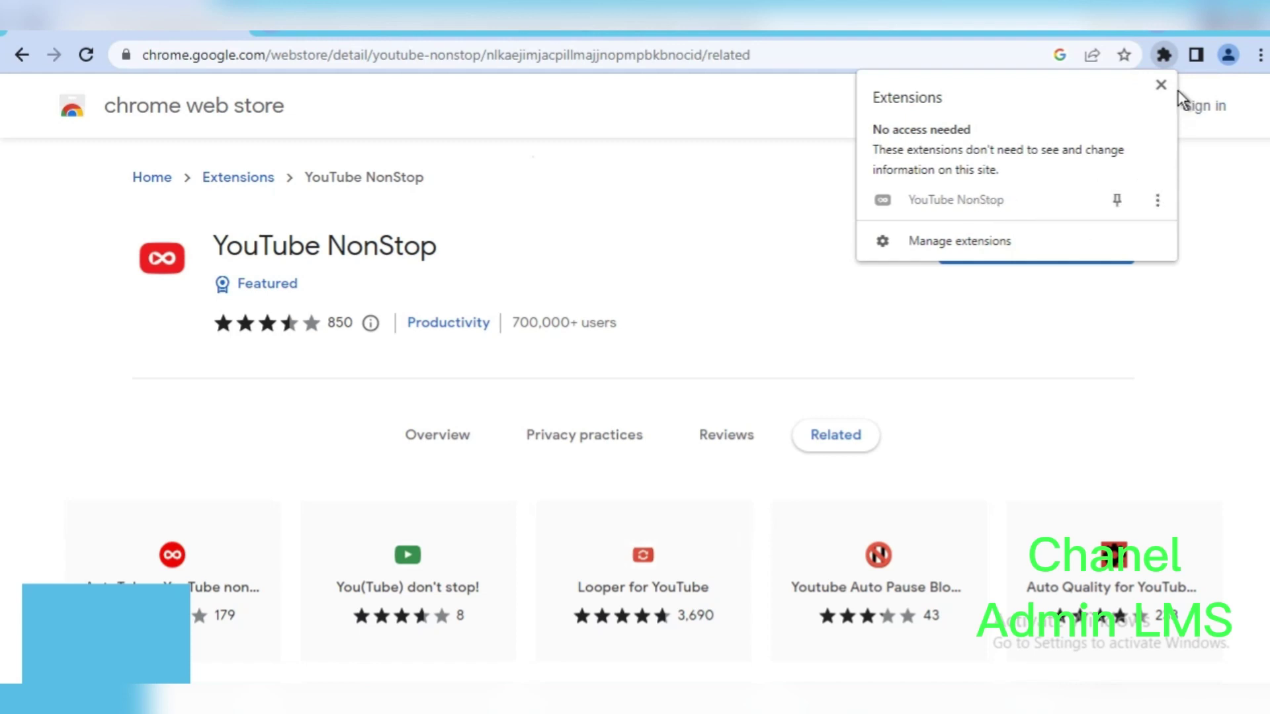
{"action": "left_click", "coordinate": [769, 116]}
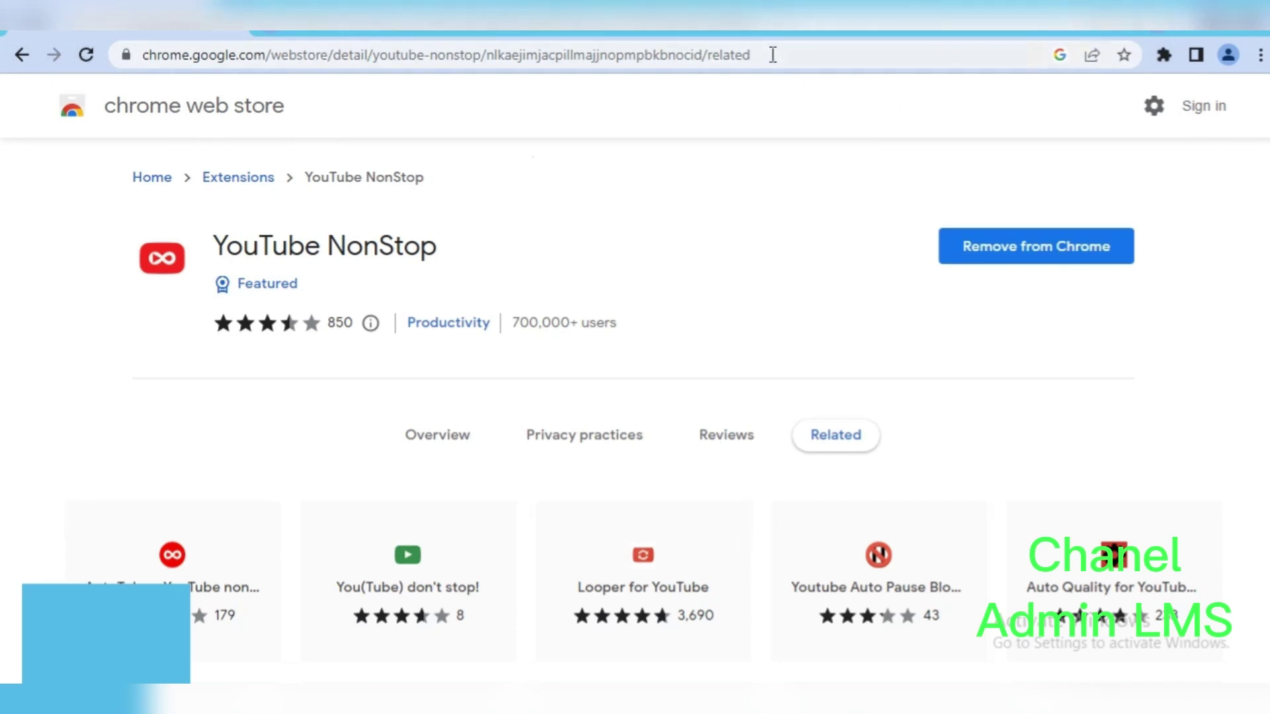
{"action": "left_click_drag", "start_coordinate": [763, 57], "coordinate": [330, 68]}
{"action": "key", "text": "BackSpace"}
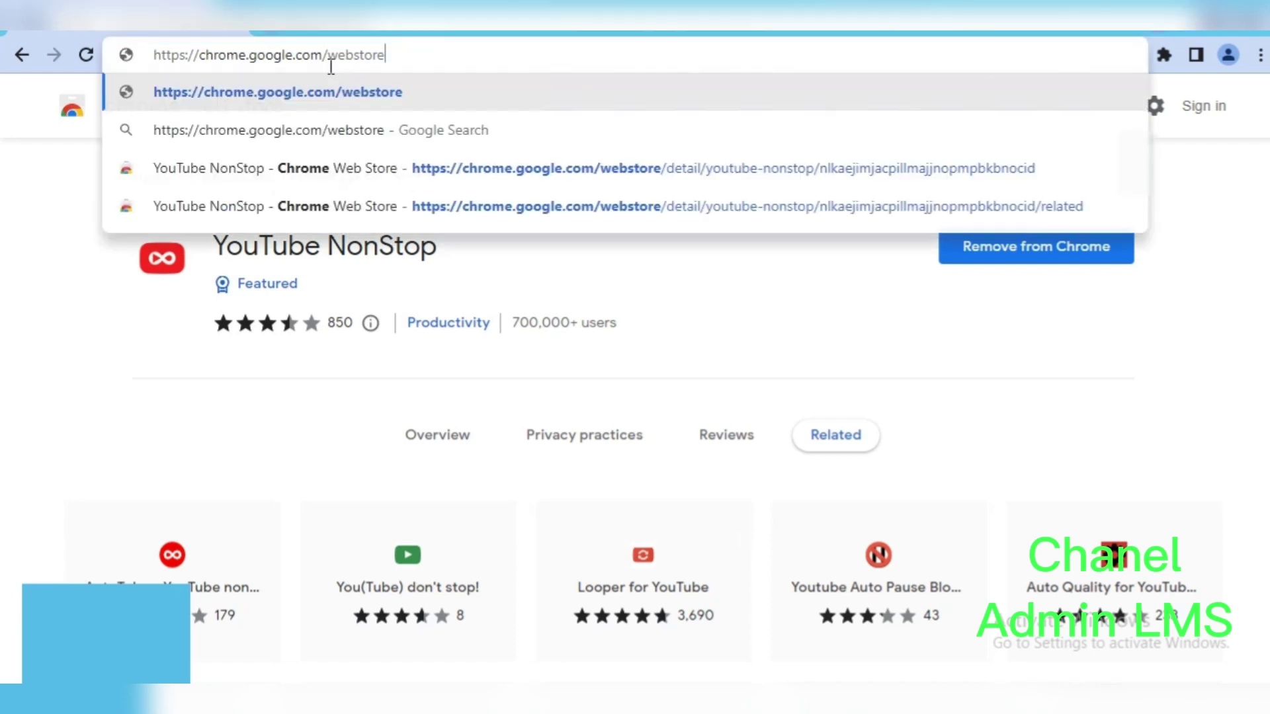
{"action": "key", "text": "Return"}
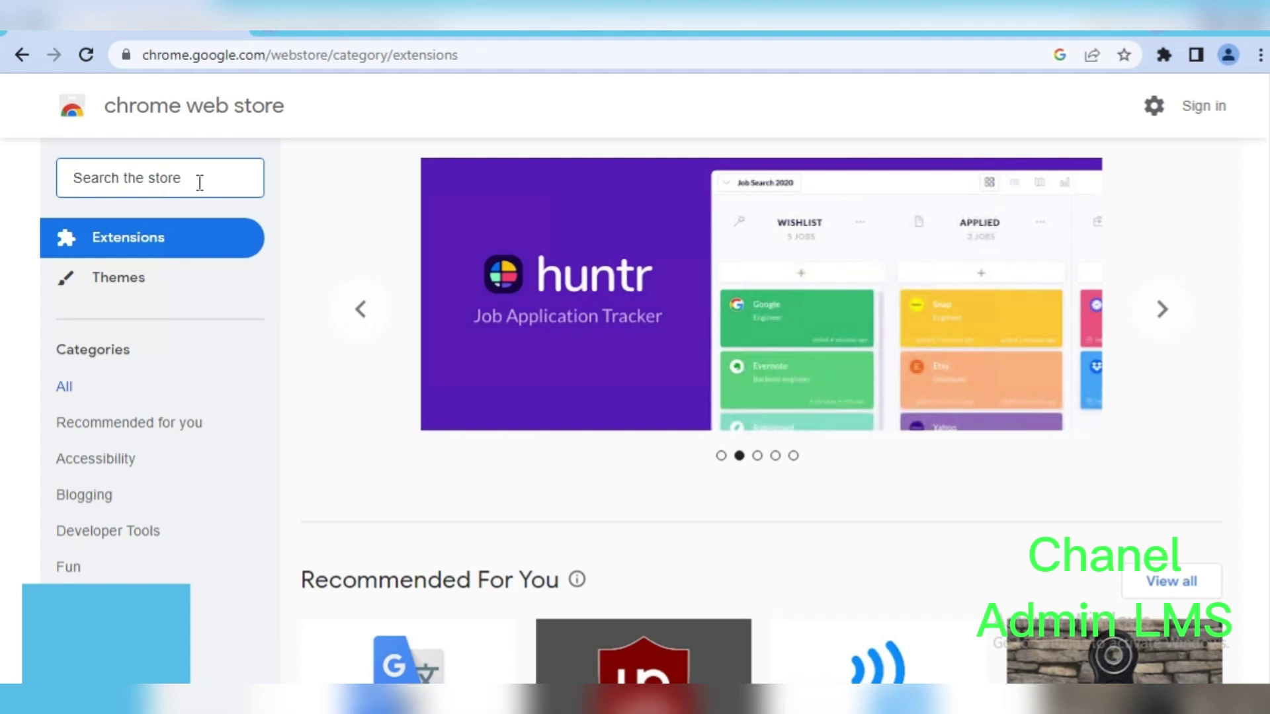
Search the Chrome Web Store for "looping for youtube"
{"action": "type", "text": "loopi"}
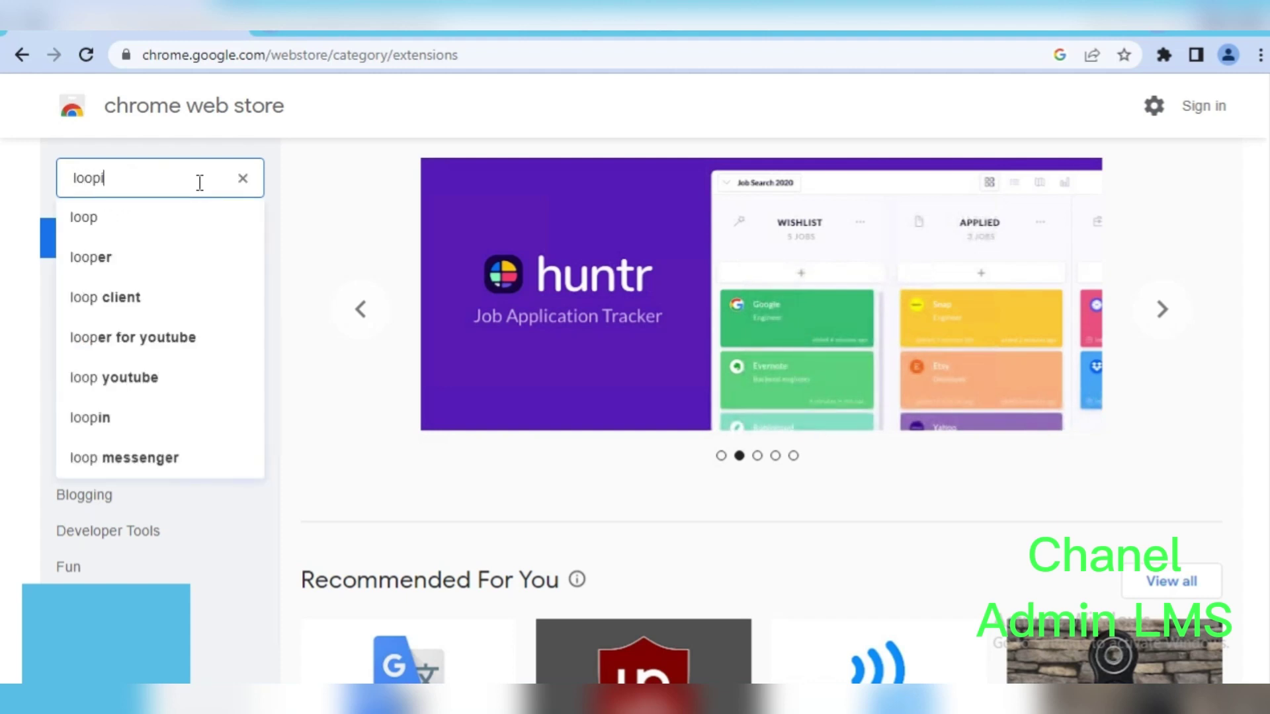
{"action": "type", "text": "ng for"}
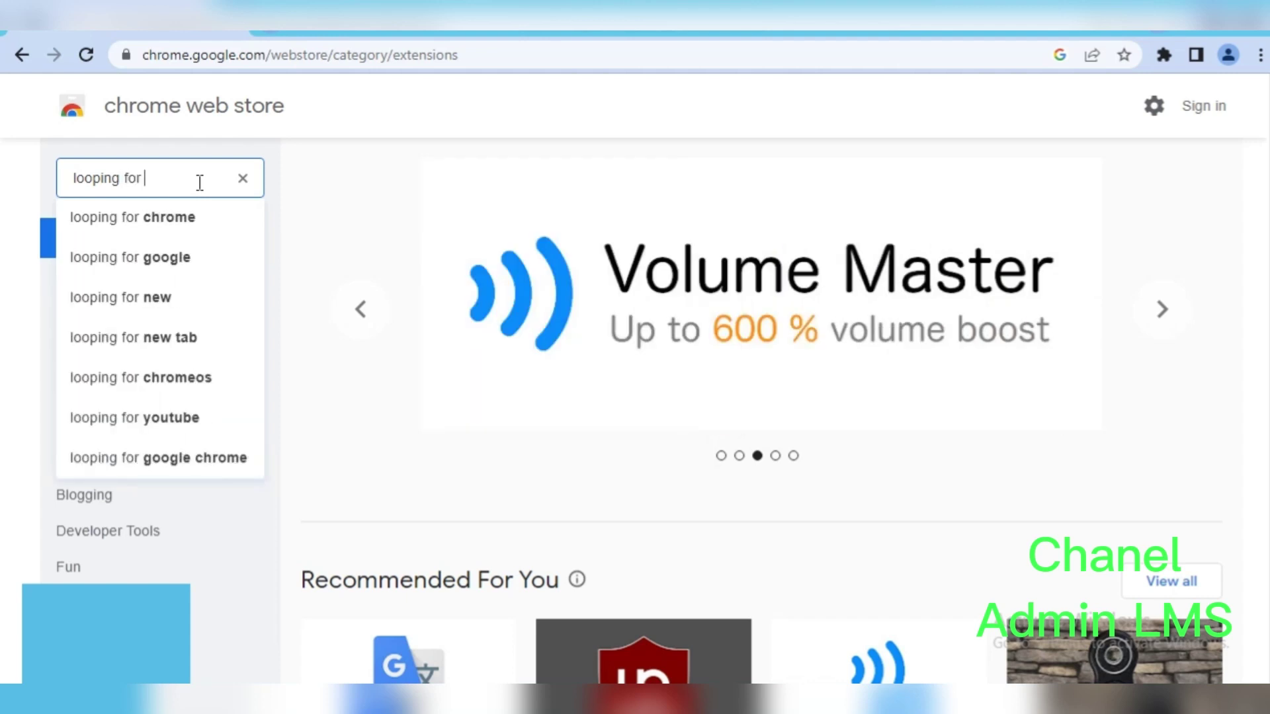
{"action": "type", "text": " yout"}
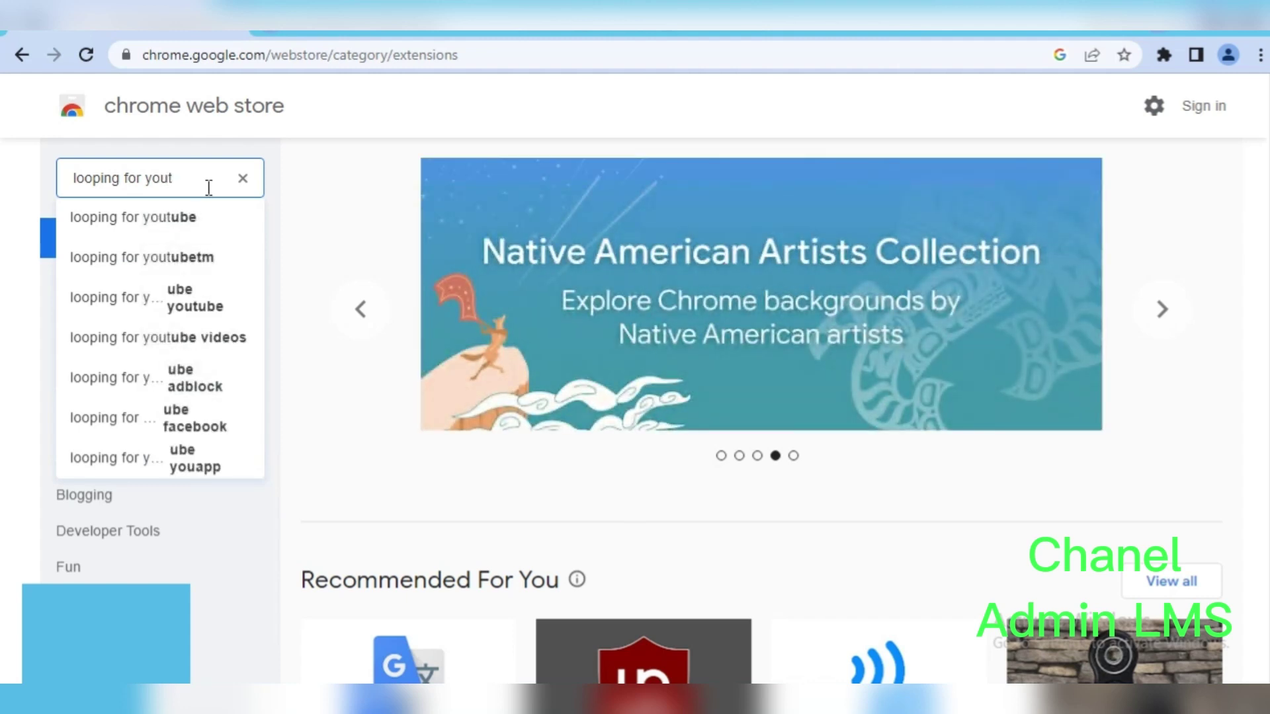
{"action": "left_click", "coordinate": [190, 215]}
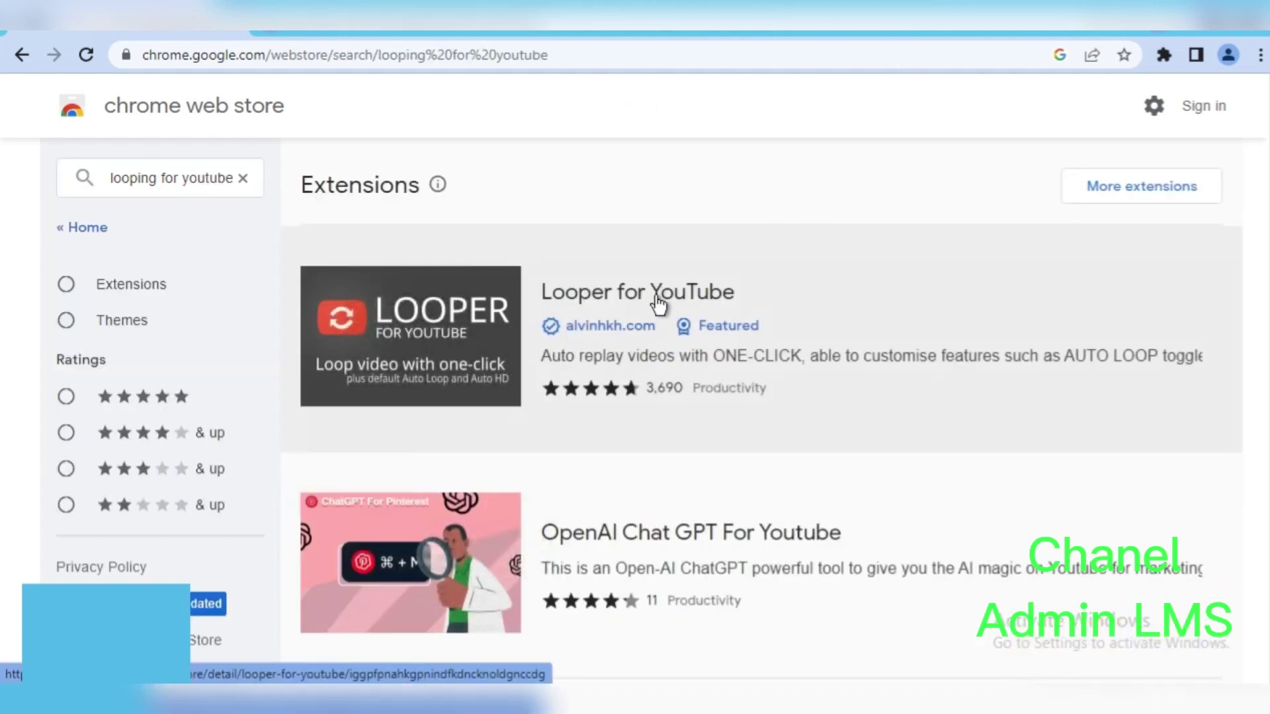
Add the Looper for YouTube extension from the search results to Chrome and dismiss the installation notice
{"action": "left_click", "coordinate": [658, 299]}
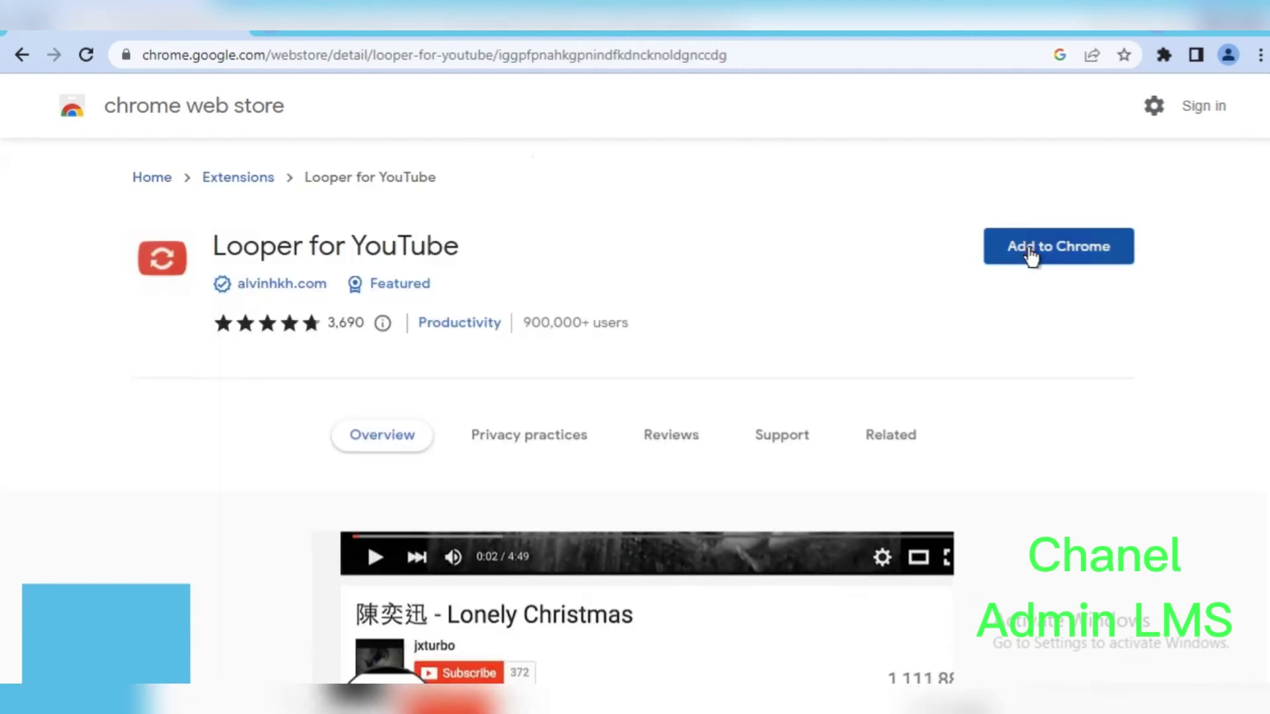
{"action": "left_click", "coordinate": [1031, 255]}
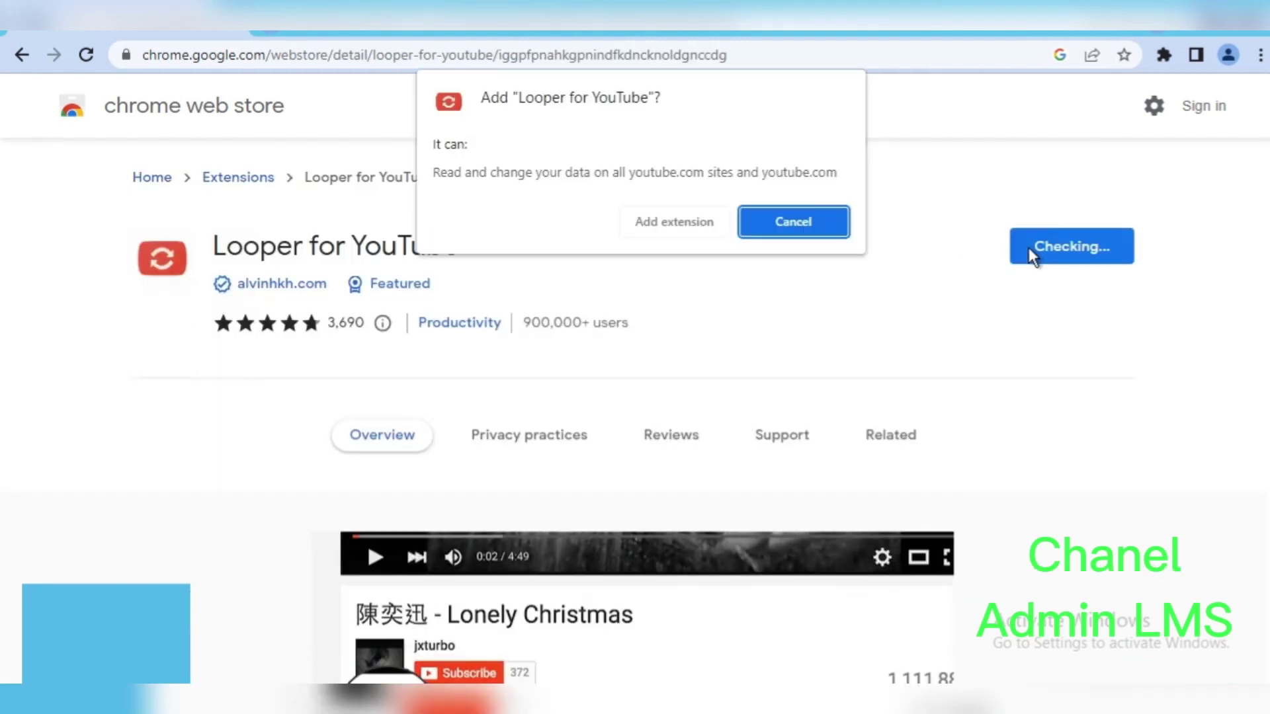
{"action": "left_click", "coordinate": [690, 228]}
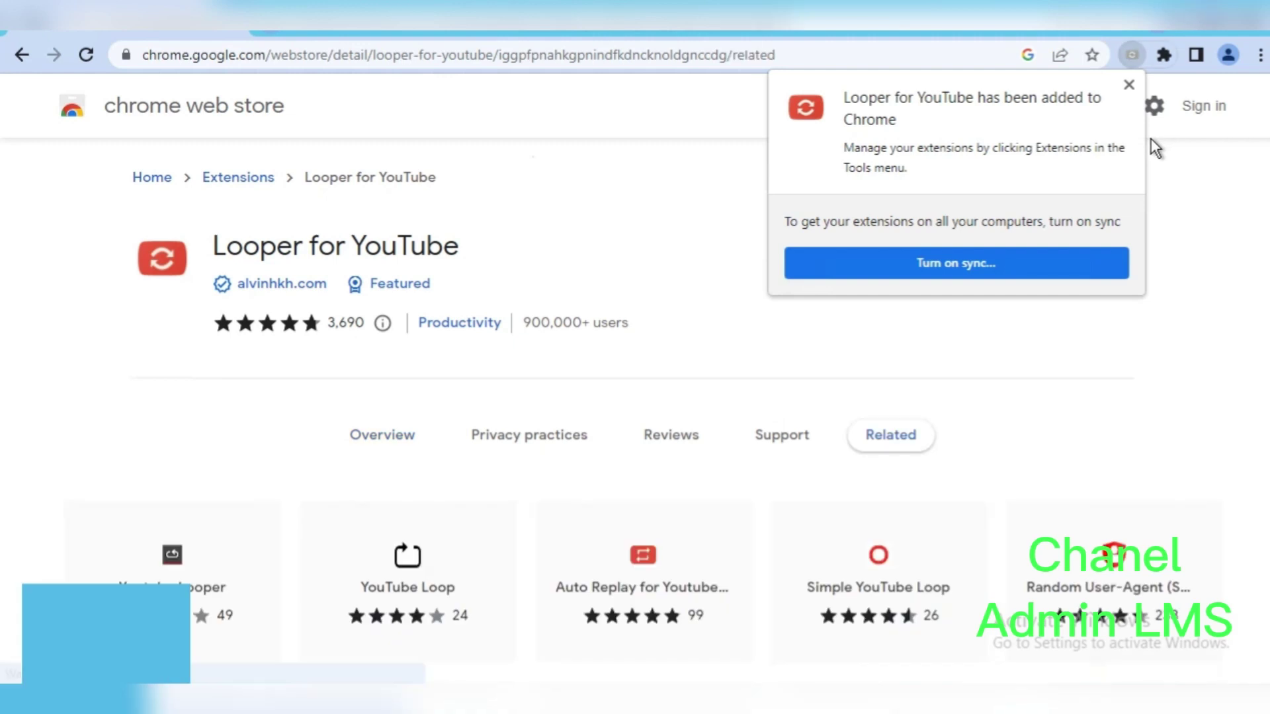
{"action": "left_click", "coordinate": [1130, 87]}
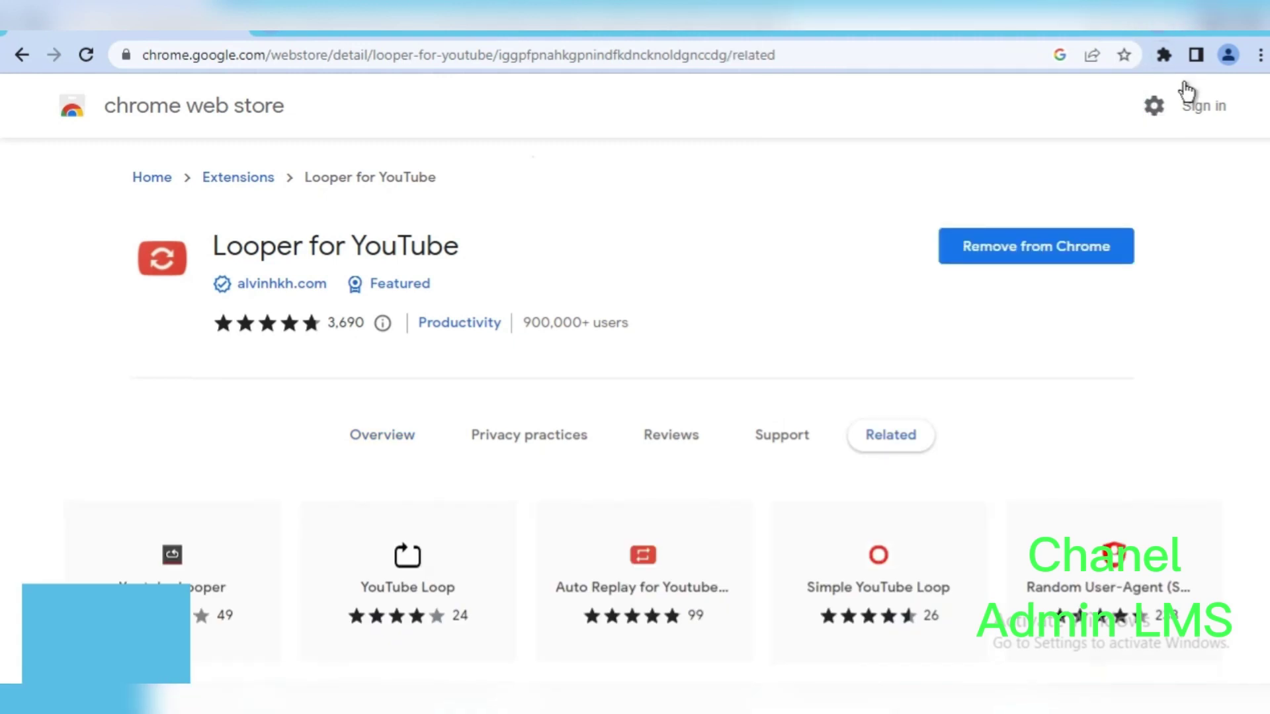
Open the options page of the installed Looper for YouTube extension
{"action": "left_click", "coordinate": [1164, 55]}
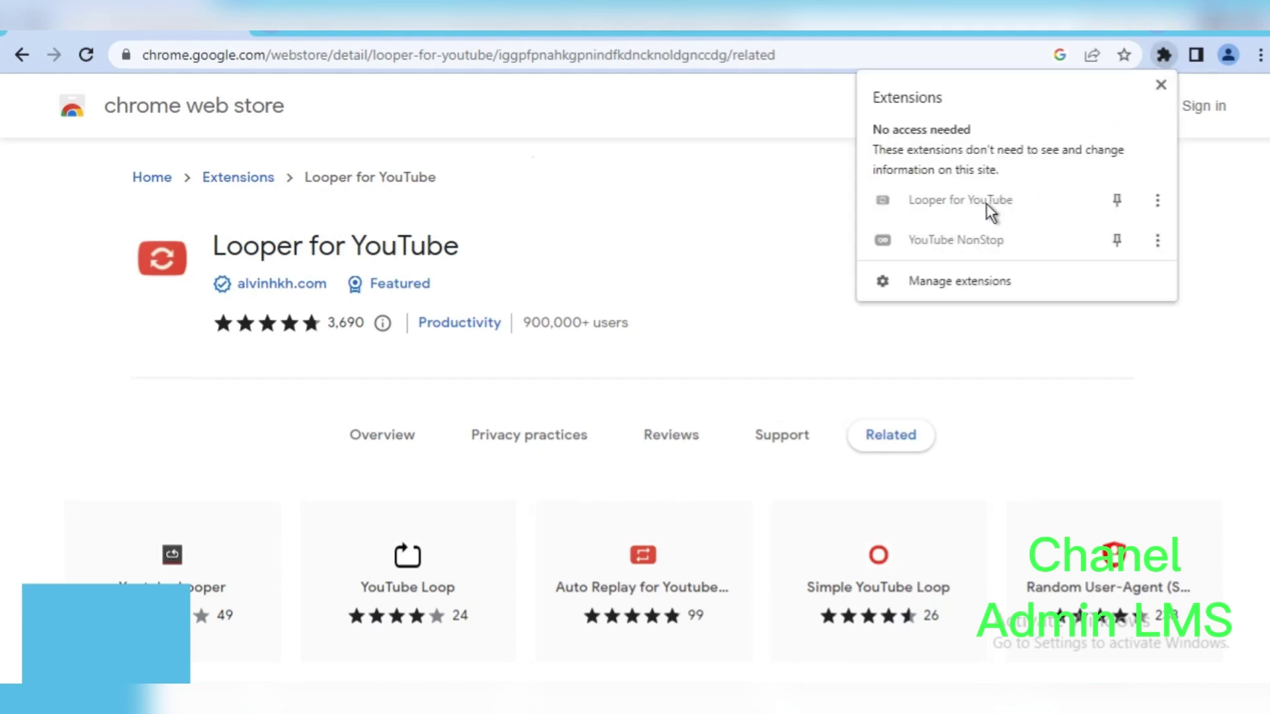
{"action": "left_click", "coordinate": [1157, 202]}
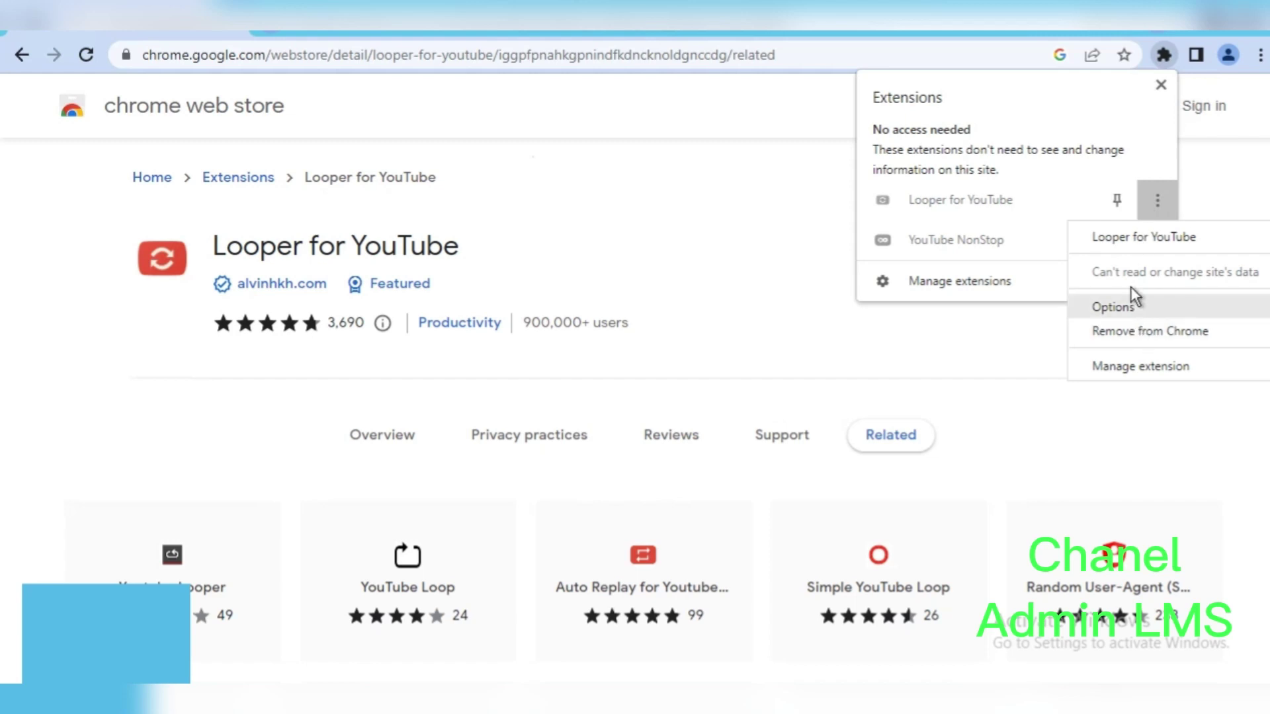
{"action": "left_click", "coordinate": [1069, 94]}
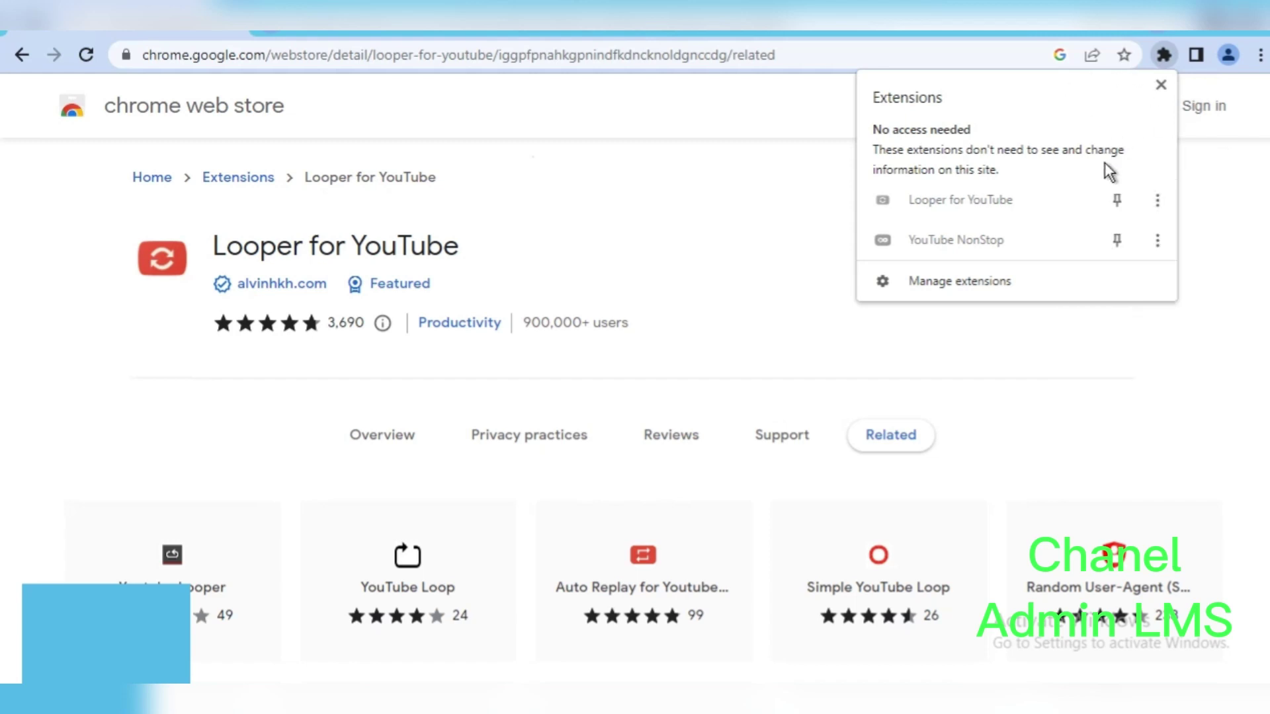
{"action": "left_click", "coordinate": [1157, 199]}
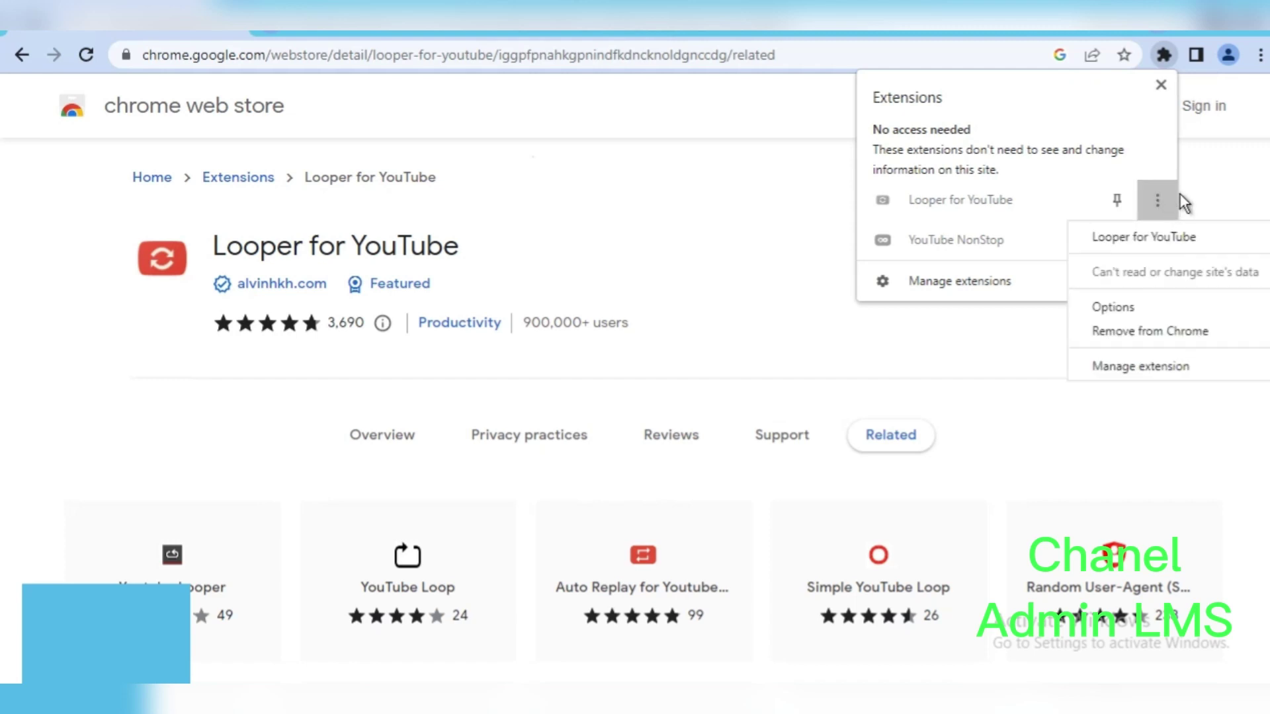
{"action": "left_click", "coordinate": [1122, 307]}
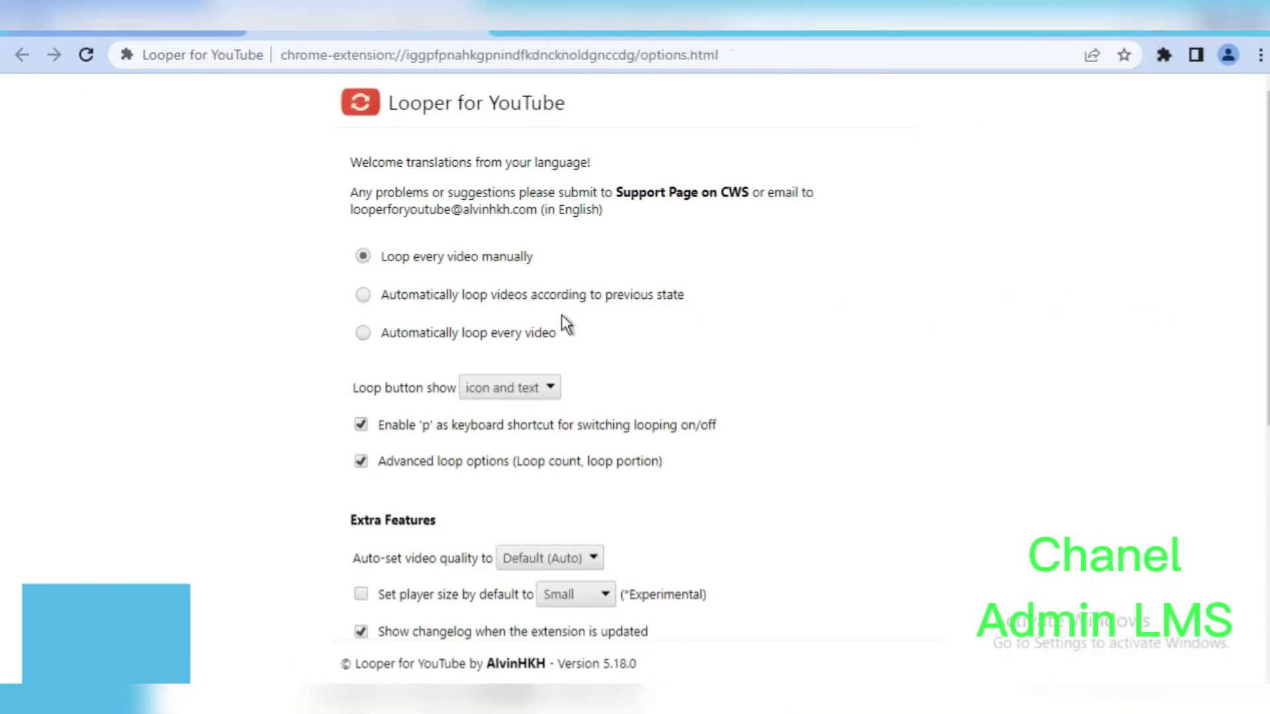
Set Looper for YouTube to auto-set the video quality to 144p and review the remaining options
{"action": "scroll", "coordinate": [561, 315], "scroll_direction": "down", "scroll_amount": 5}
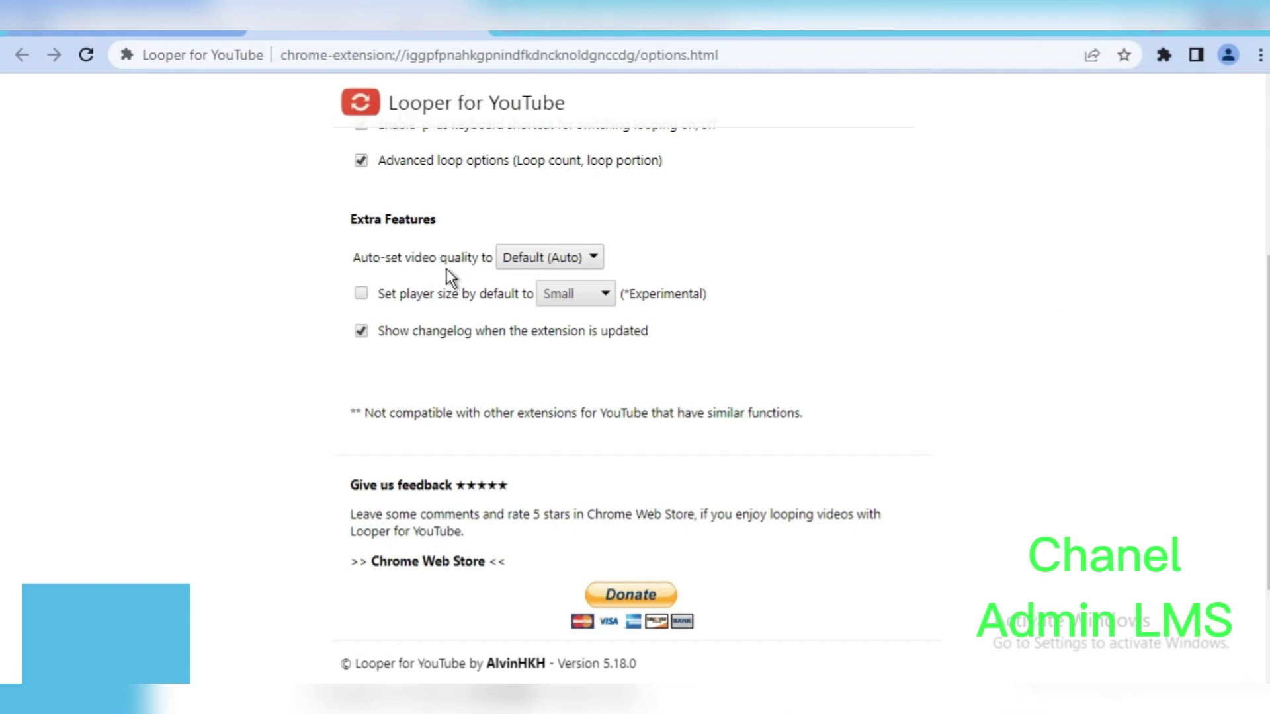
{"action": "left_click", "coordinate": [581, 257]}
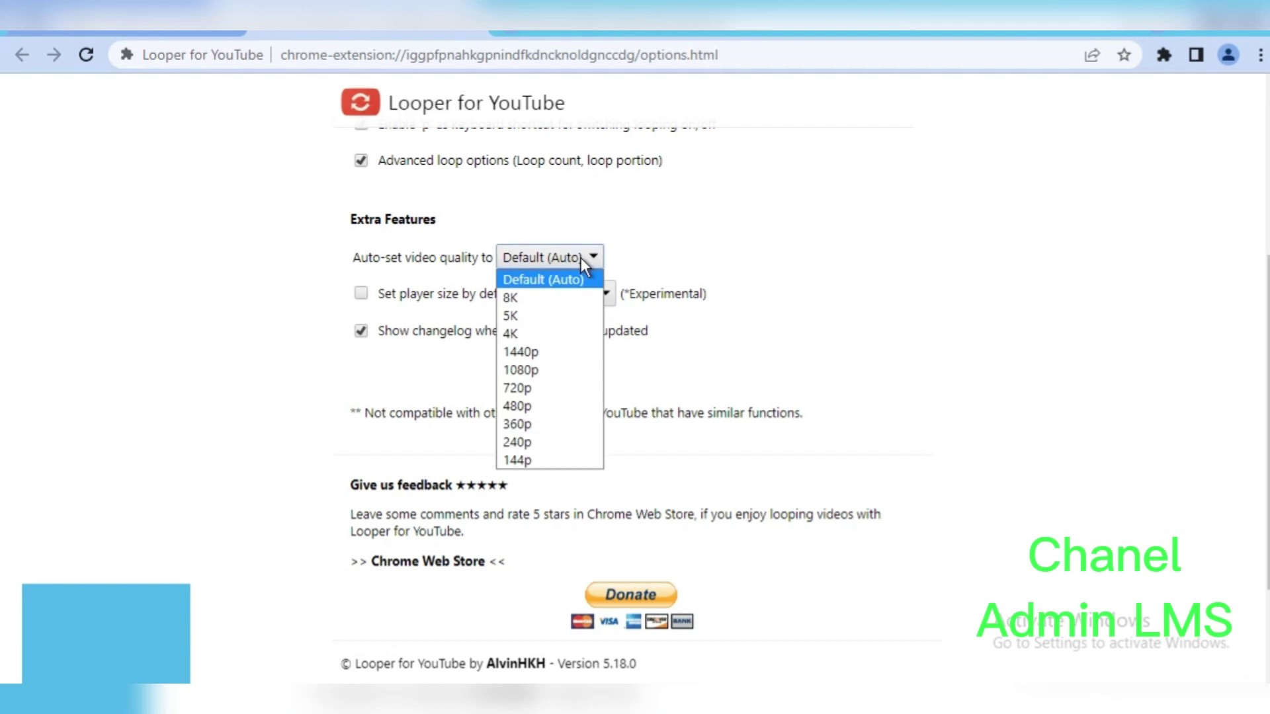
{"action": "left_click", "coordinate": [520, 460]}
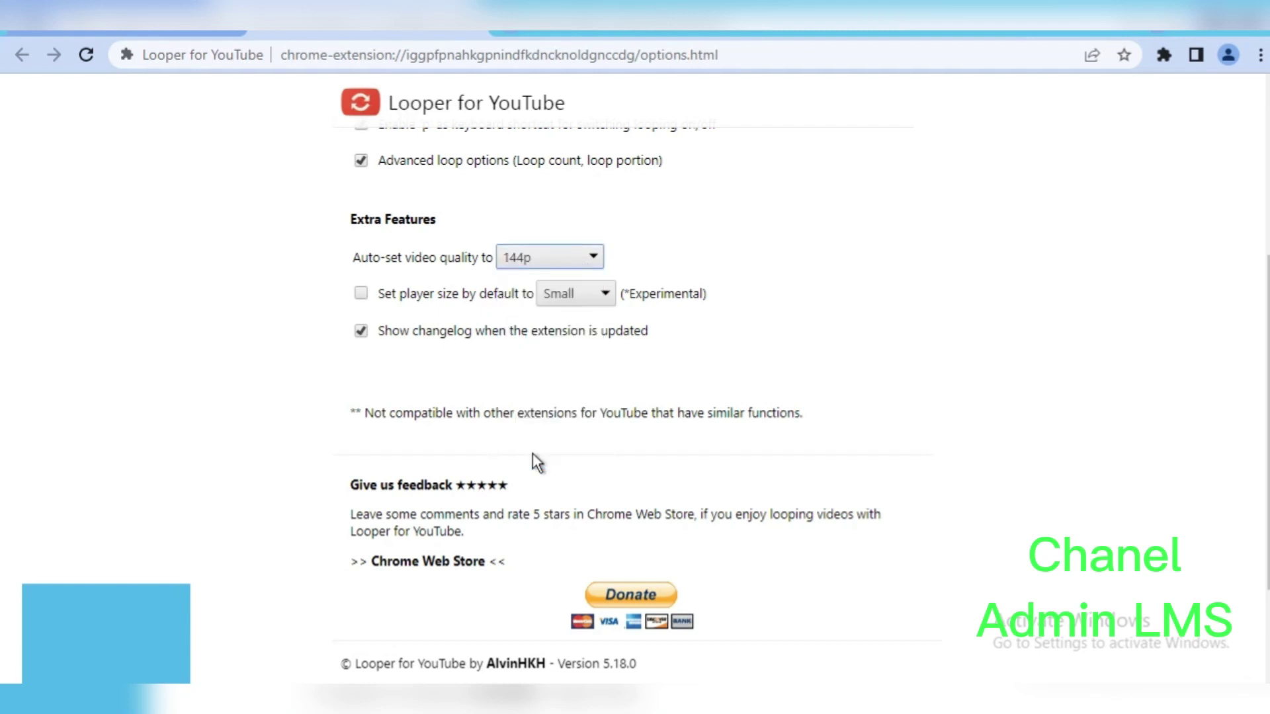
{"action": "scroll", "coordinate": [648, 369], "scroll_direction": "down", "scroll_amount": 2}
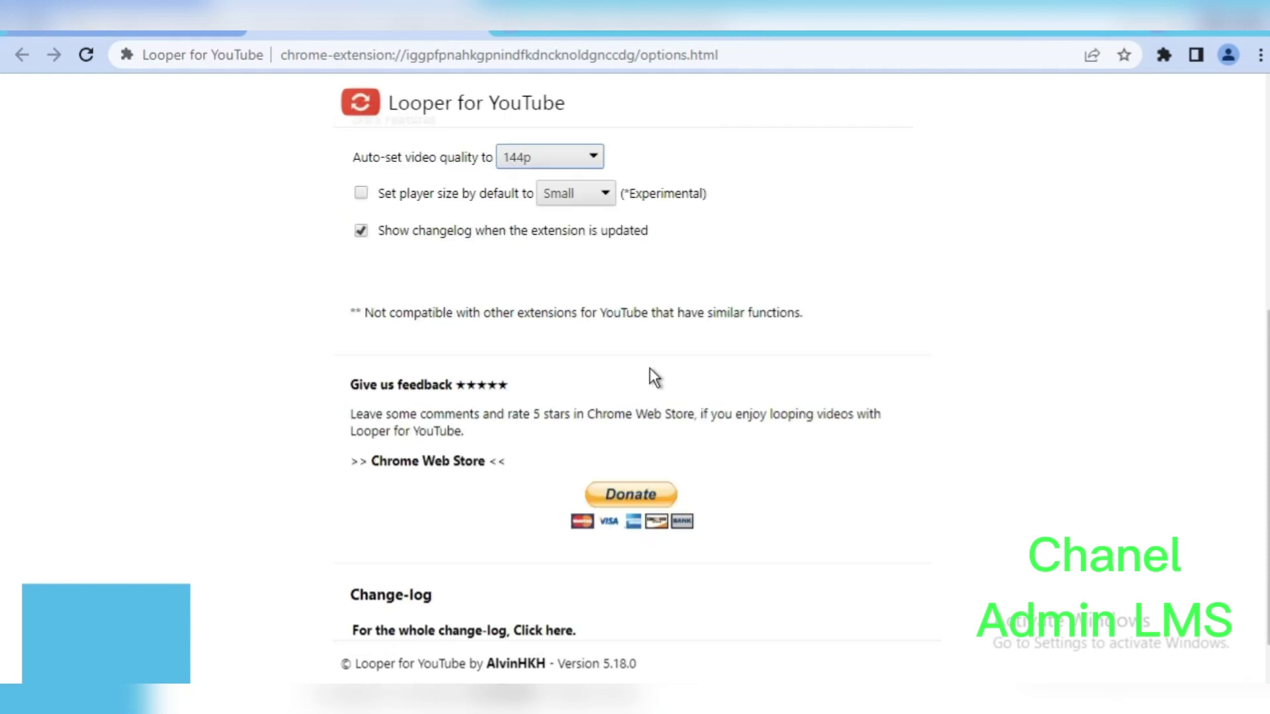
{"action": "scroll", "coordinate": [649, 367], "scroll_direction": "up", "scroll_amount": 6}
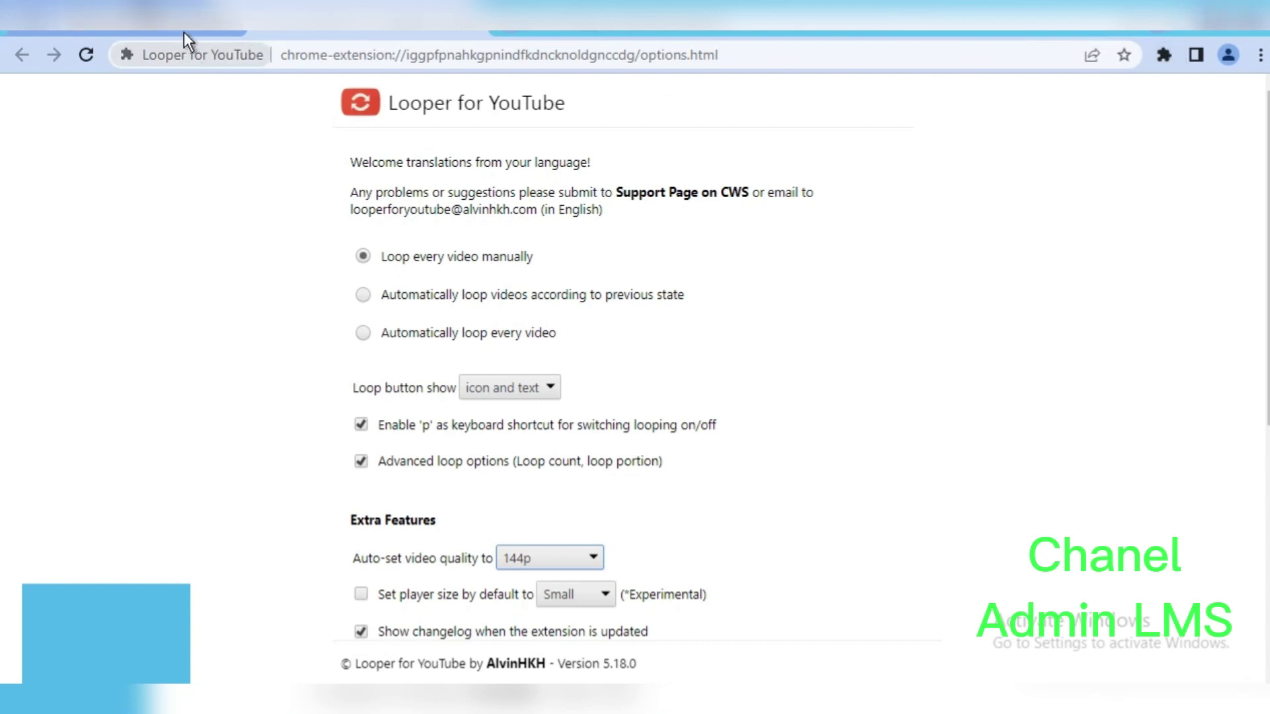
Switch back to the Chrome Web Store page and return to the "looping for youtube" search results
{"action": "left_click", "coordinate": [179, 15]}
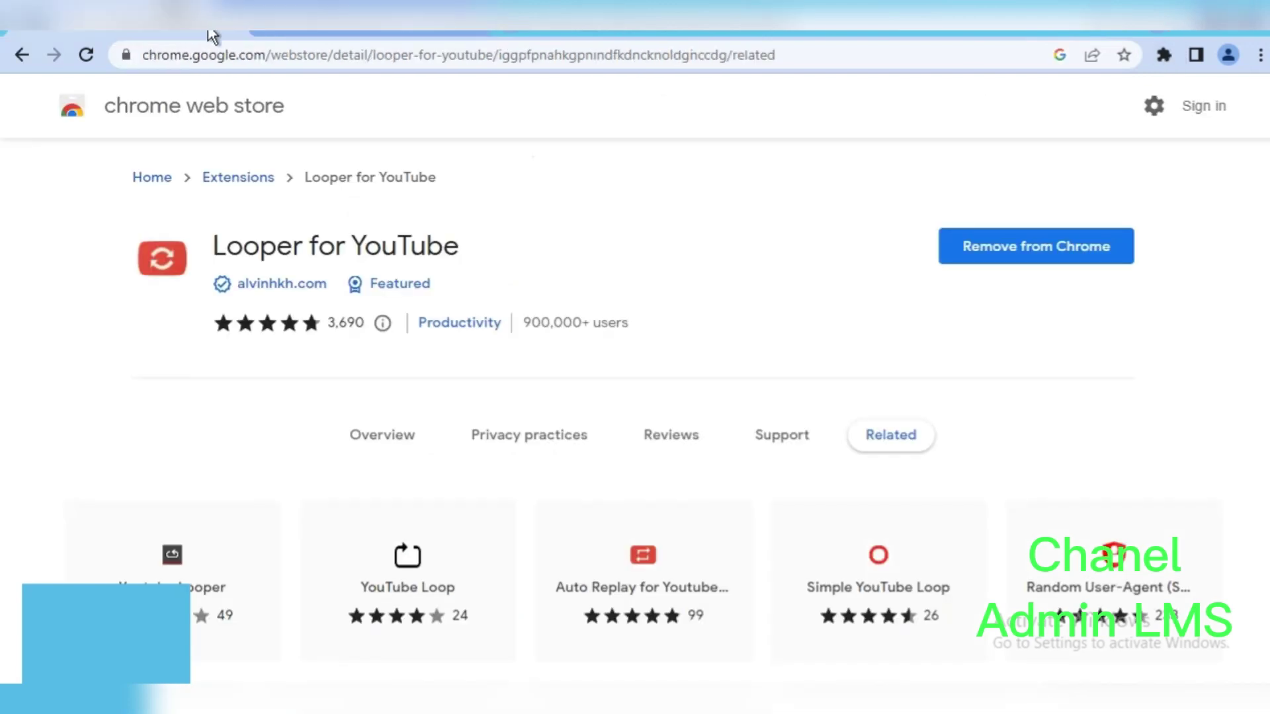
{"action": "left_click", "coordinate": [17, 53]}
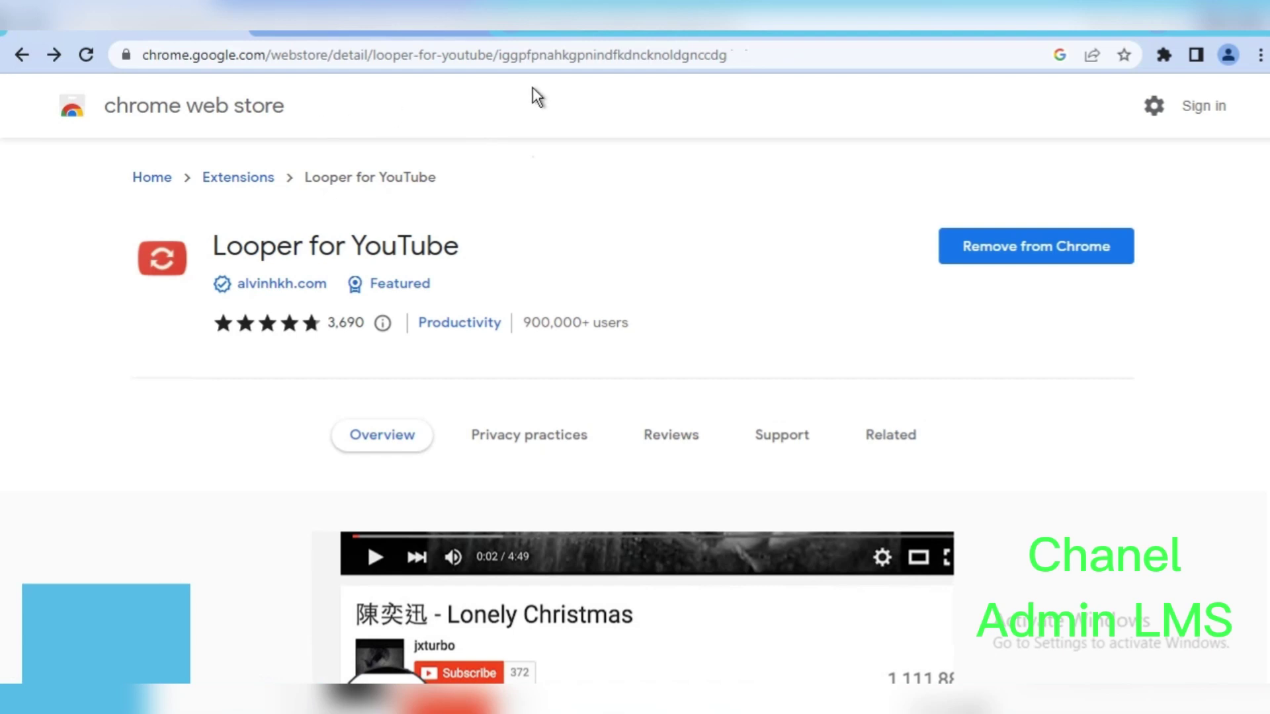
{"action": "left_click", "coordinate": [22, 54]}
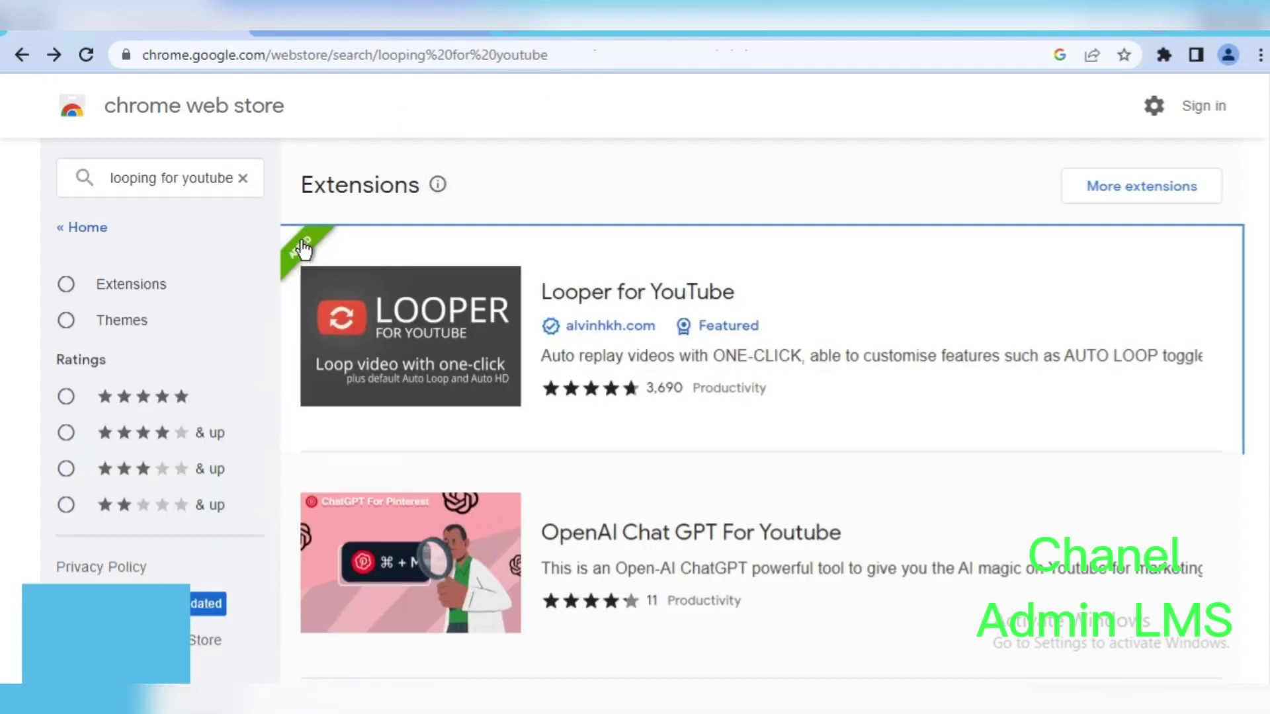
Replace the Chrome Web Store search with "randoom user agent" and load its results
{"action": "left_click", "coordinate": [248, 184]}
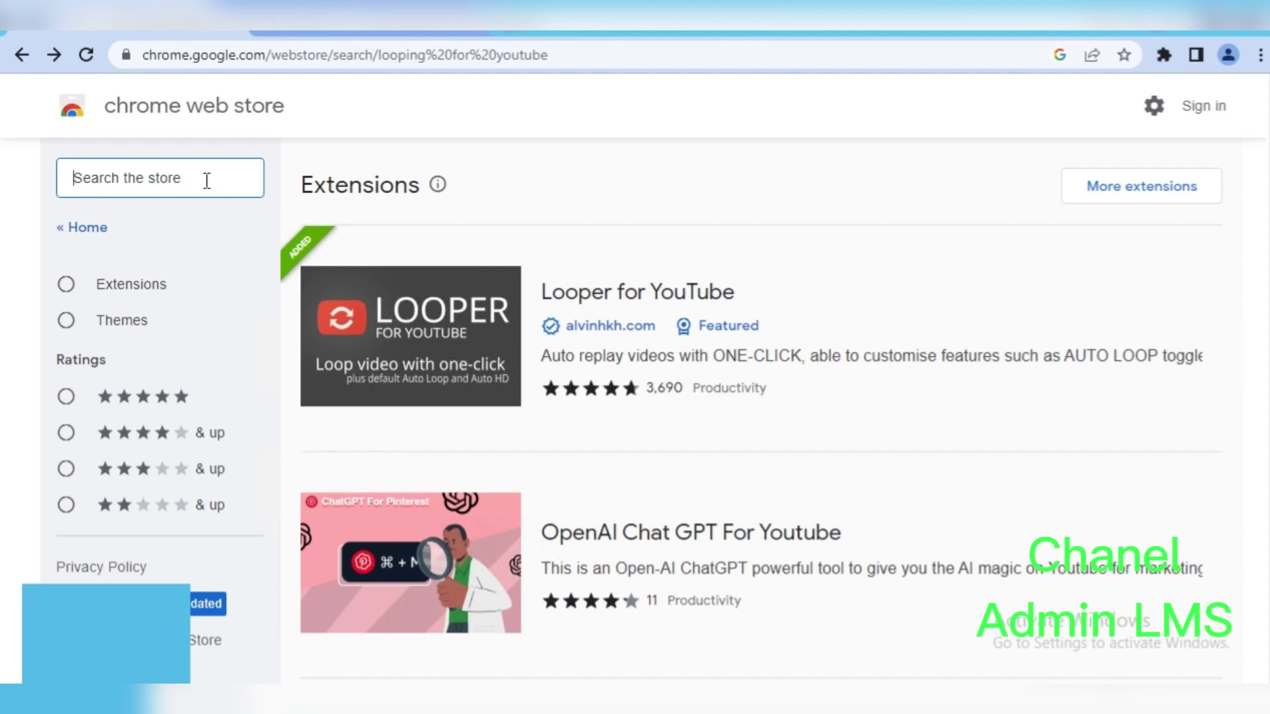
{"action": "type", "text": "u"}
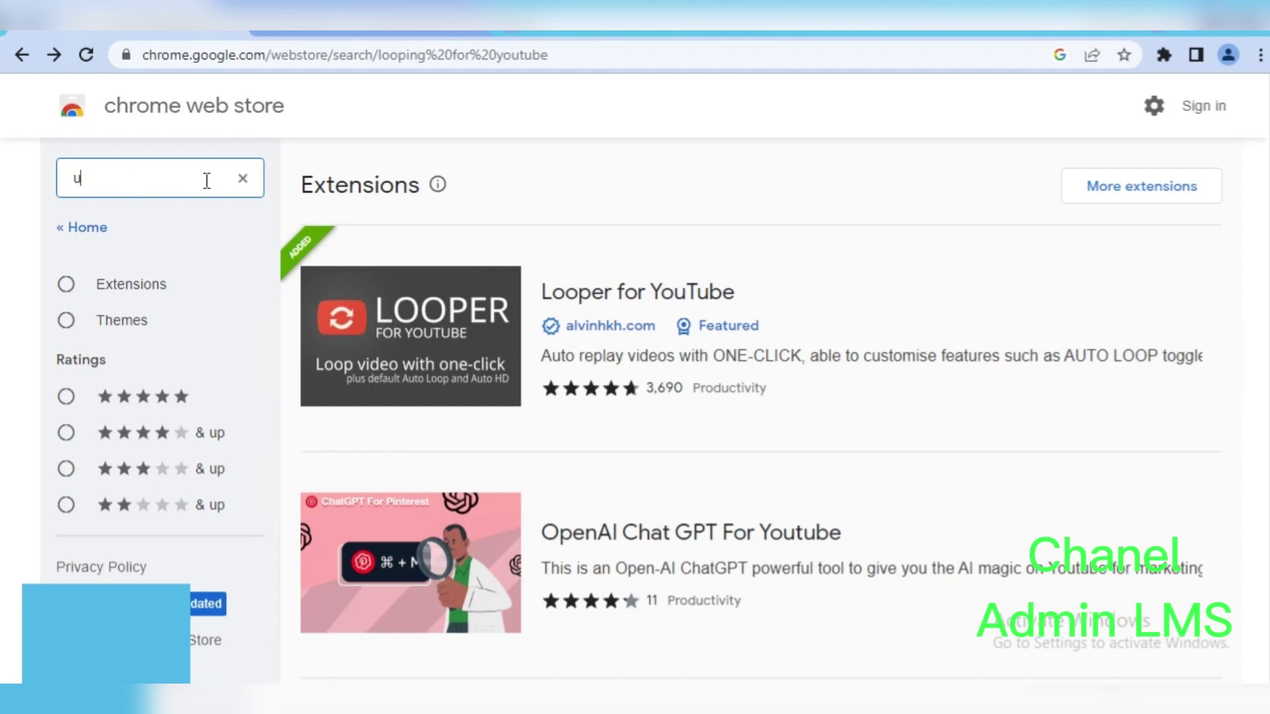
{"action": "key", "text": "BackSpace"}
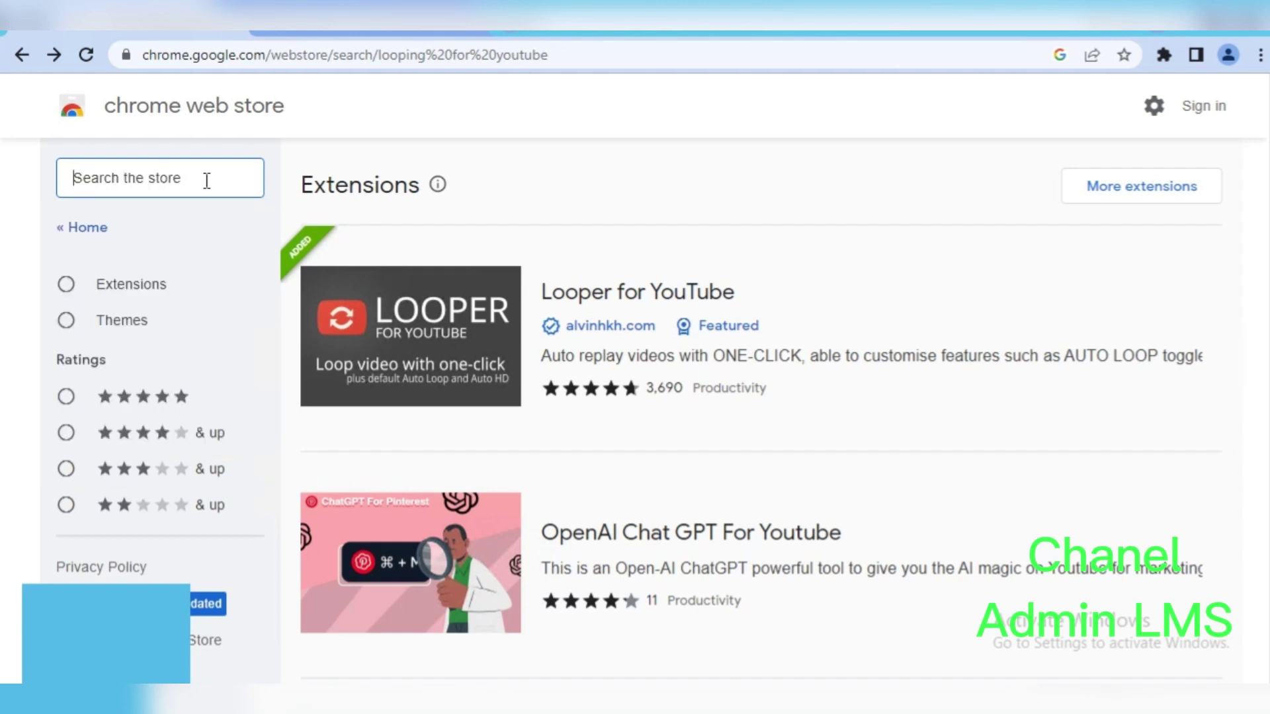
{"action": "type", "text": "rand"}
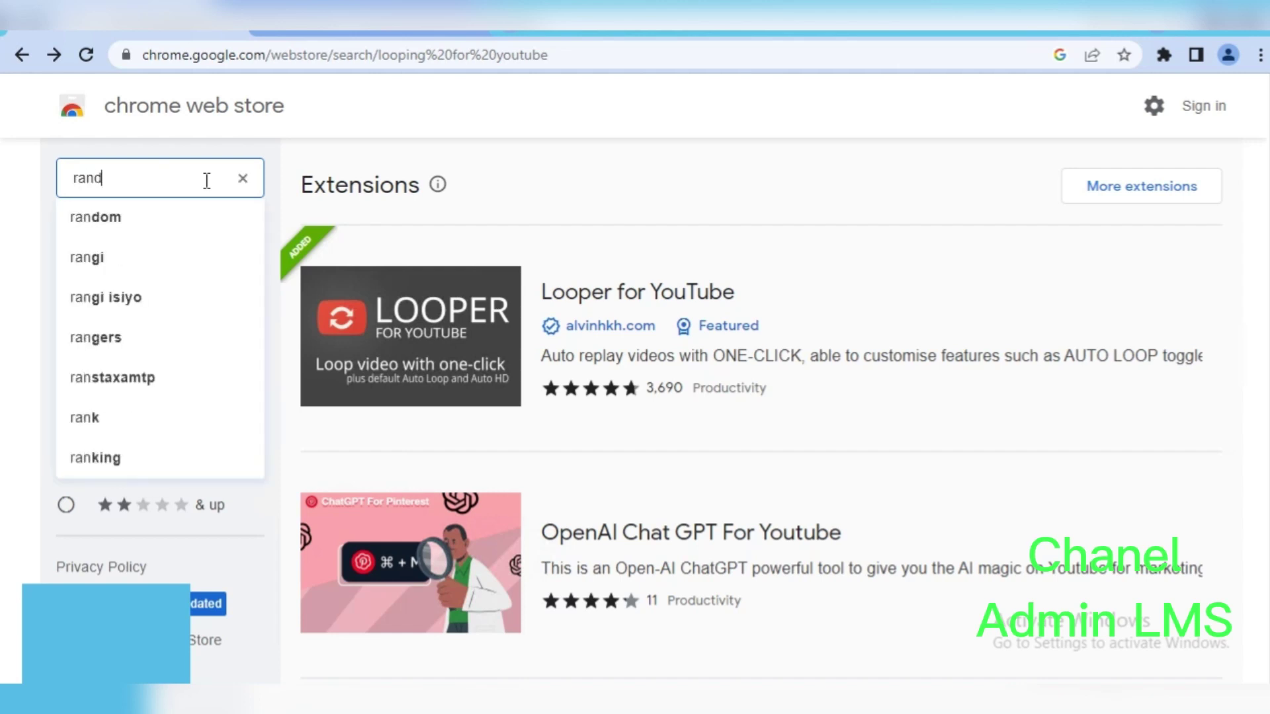
{"action": "type", "text": "oom user a"}
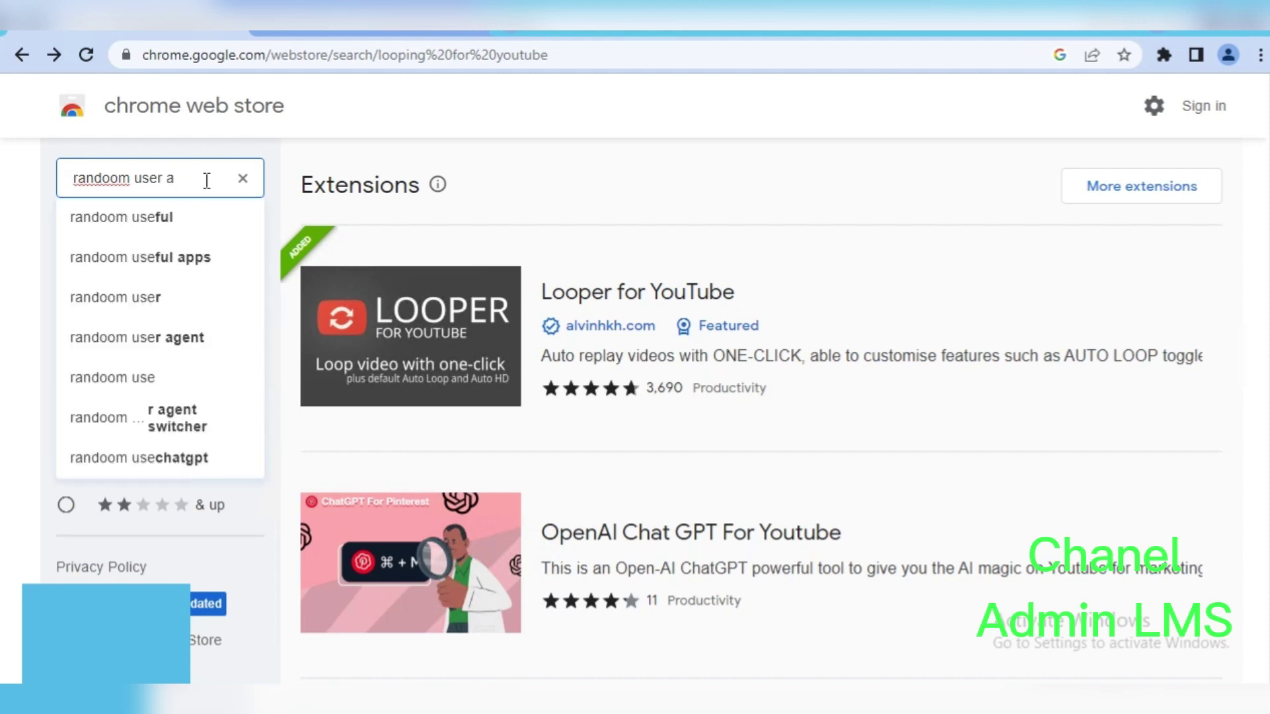
{"action": "type", "text": "gen"}
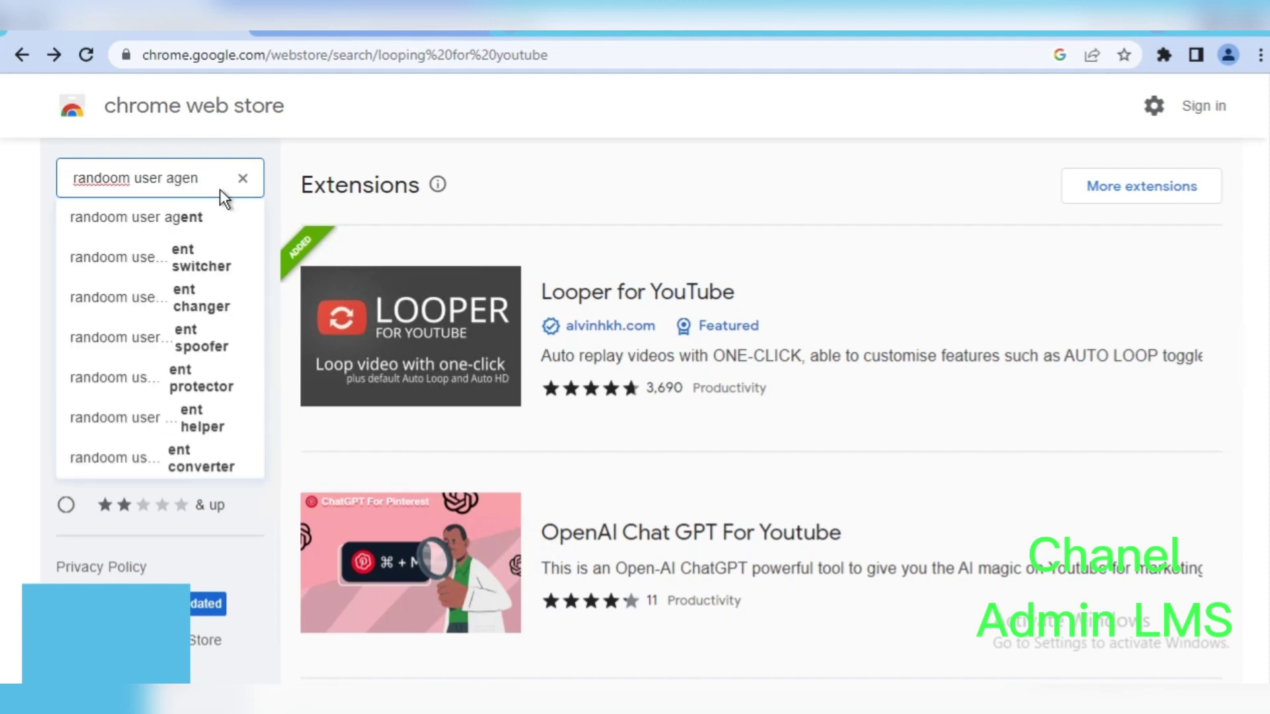
{"action": "left_click", "coordinate": [213, 215]}
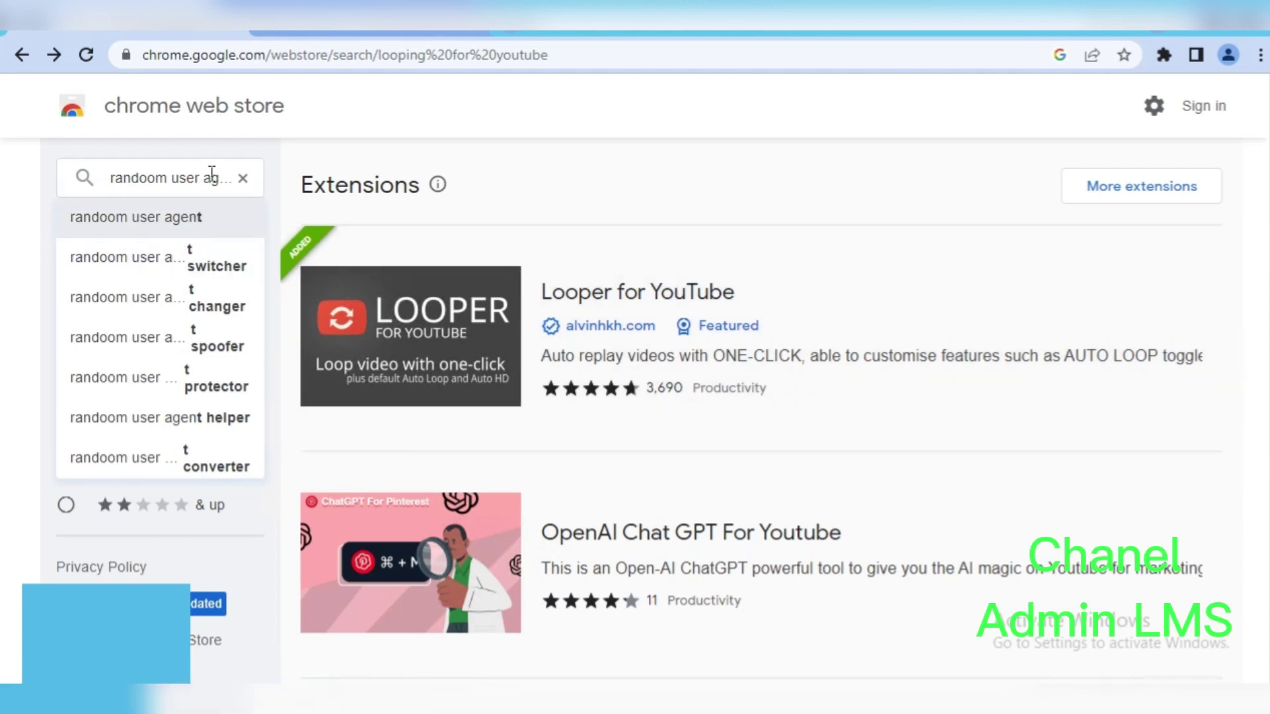
{"action": "left_click", "coordinate": [184, 229]}
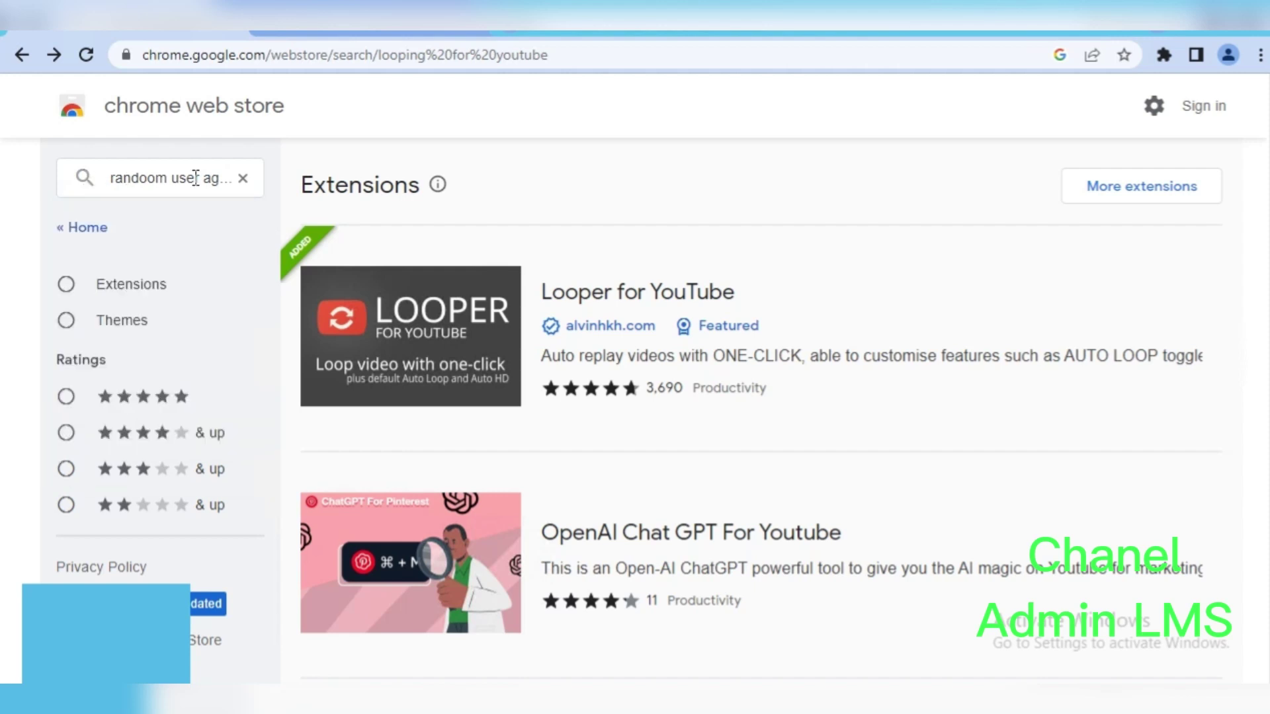
{"action": "left_click", "coordinate": [213, 184]}
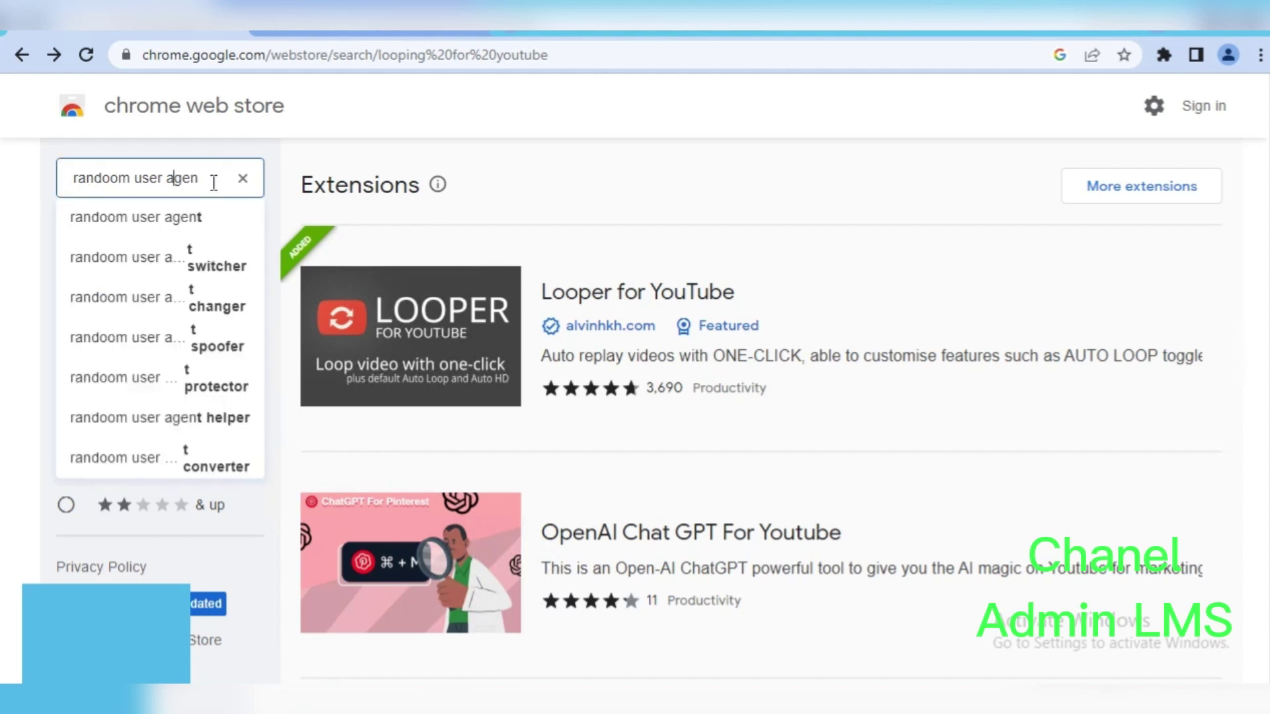
{"action": "left_click", "coordinate": [210, 219]}
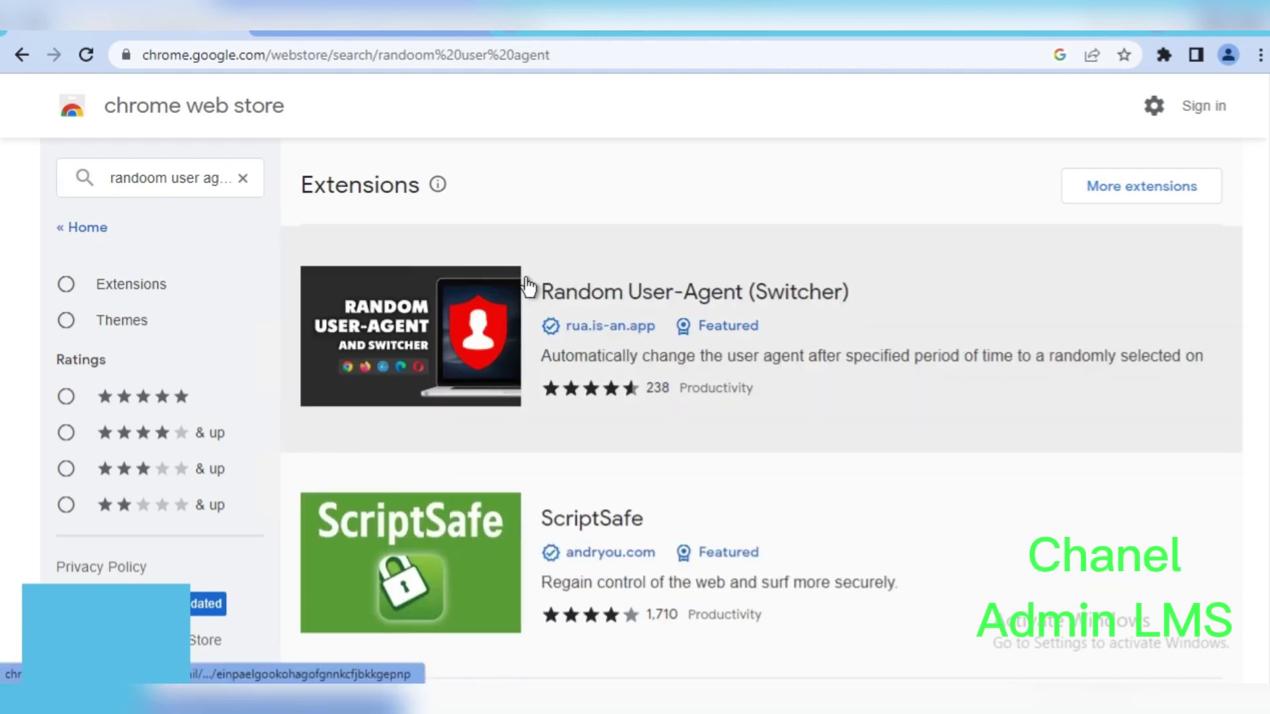
Add the Random User-Agent (Switcher) extension to Chrome and check the installed extensions list
{"action": "left_click", "coordinate": [649, 303]}
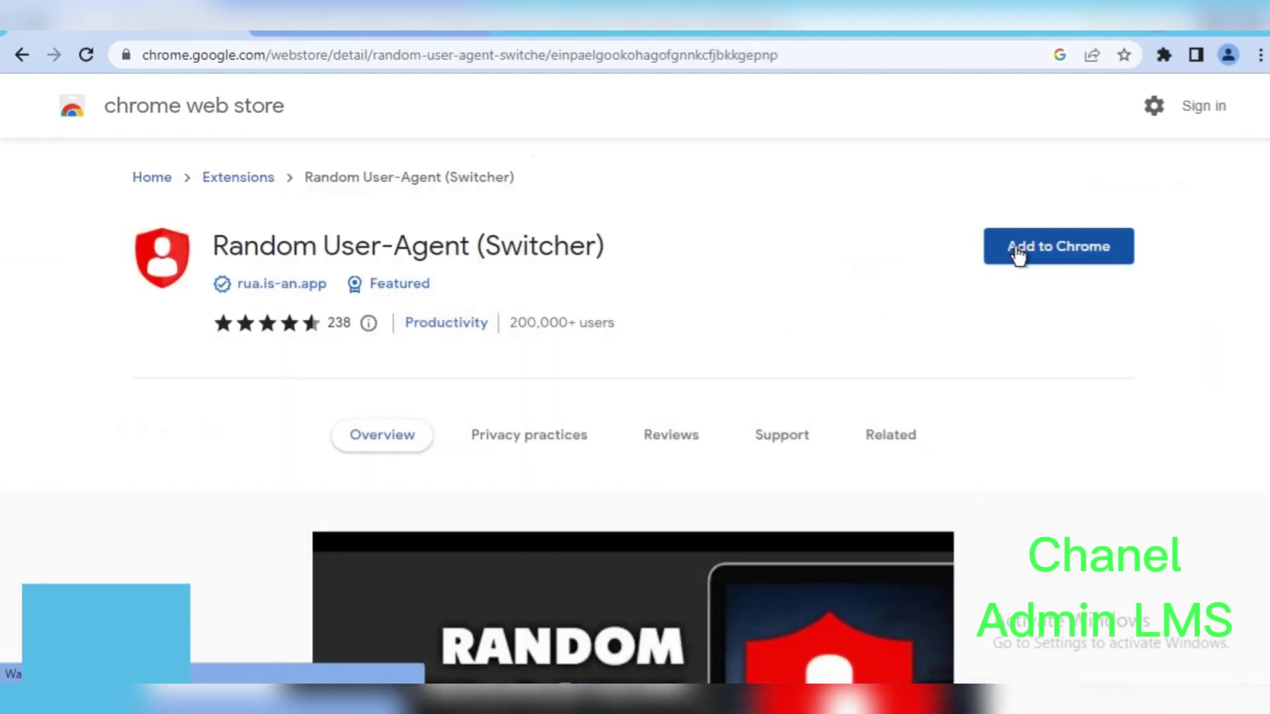
{"action": "left_click", "coordinate": [1022, 260]}
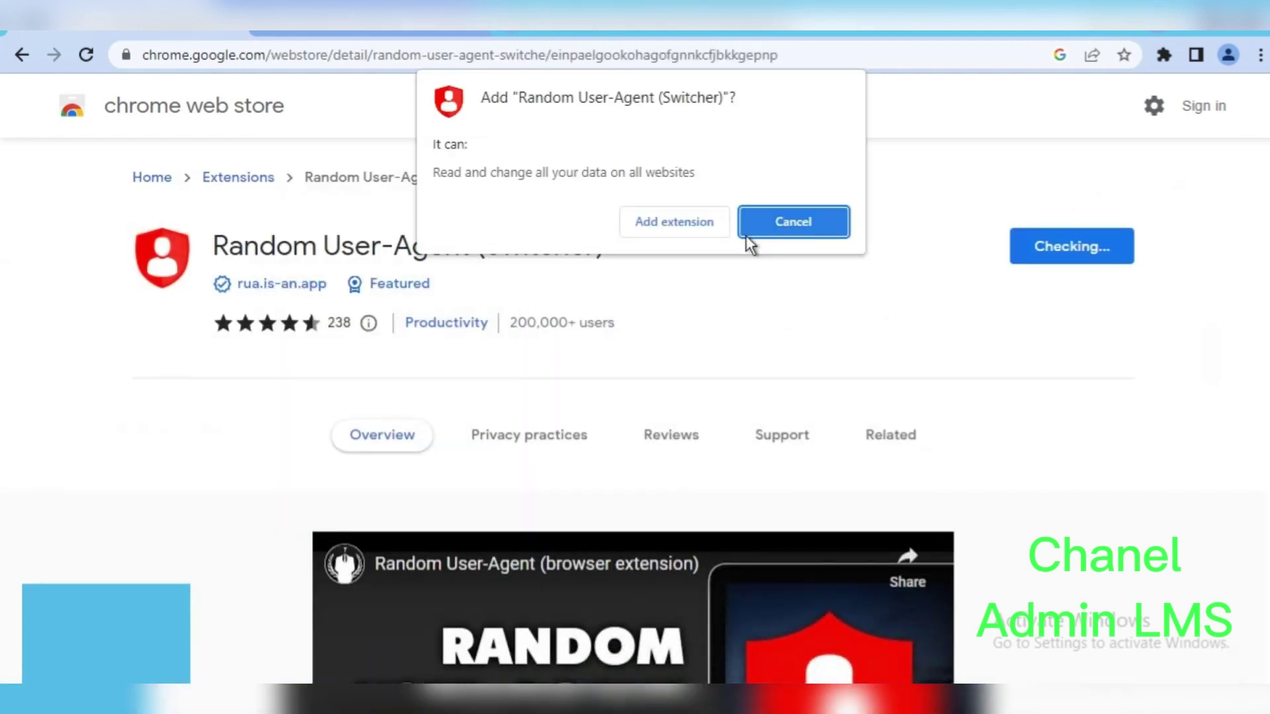
{"action": "left_click", "coordinate": [682, 223]}
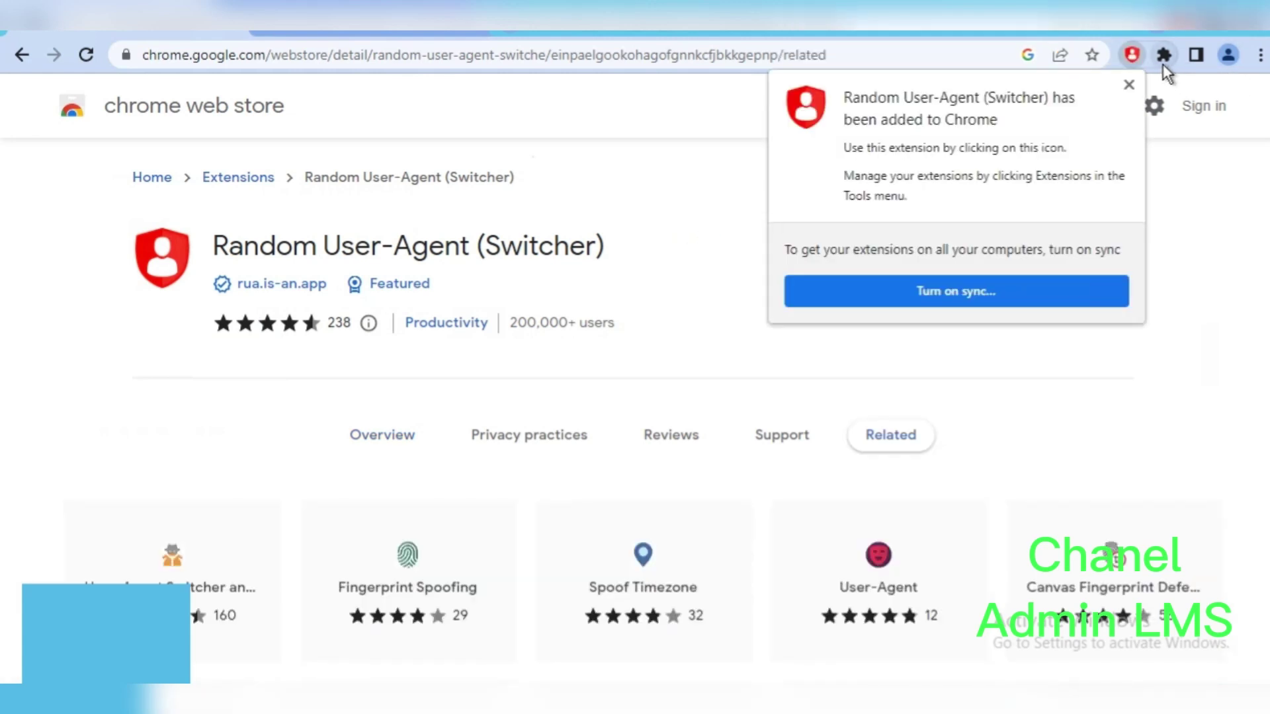
{"action": "left_click", "coordinate": [1164, 56]}
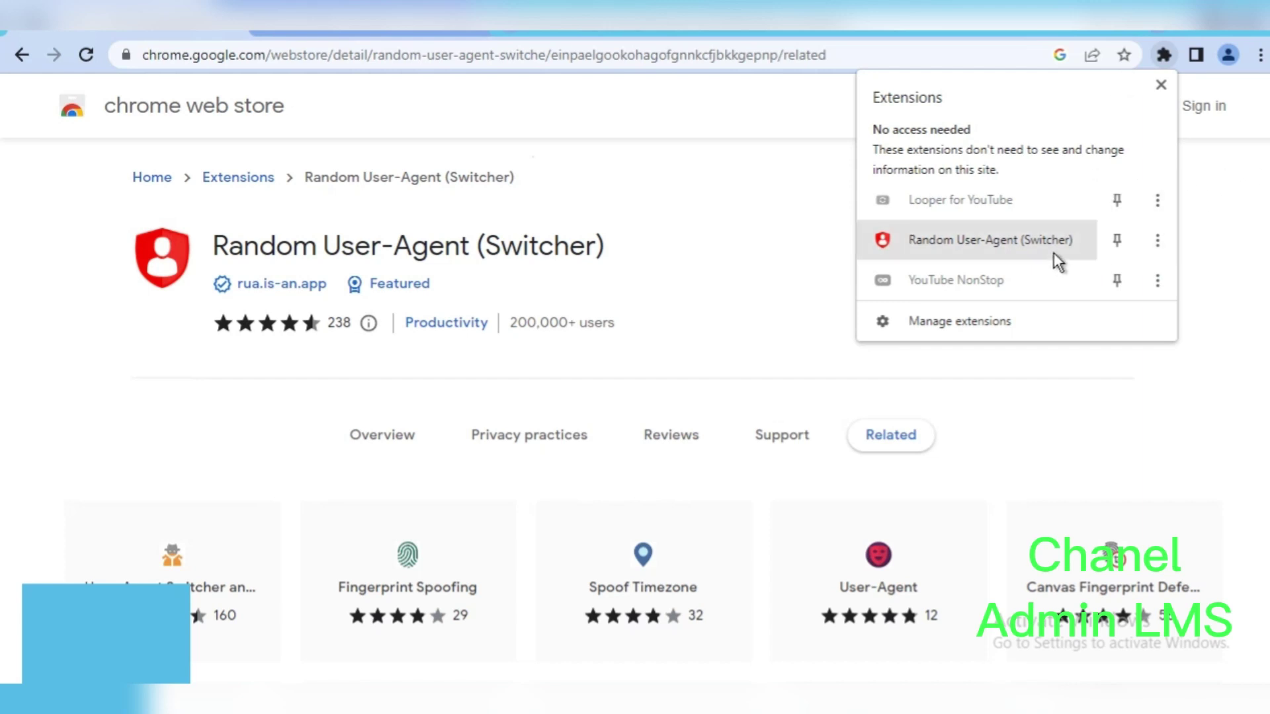
{"action": "mouse_move", "coordinate": [1053, 244]}
{"action": "left_click", "coordinate": [866, 140]}
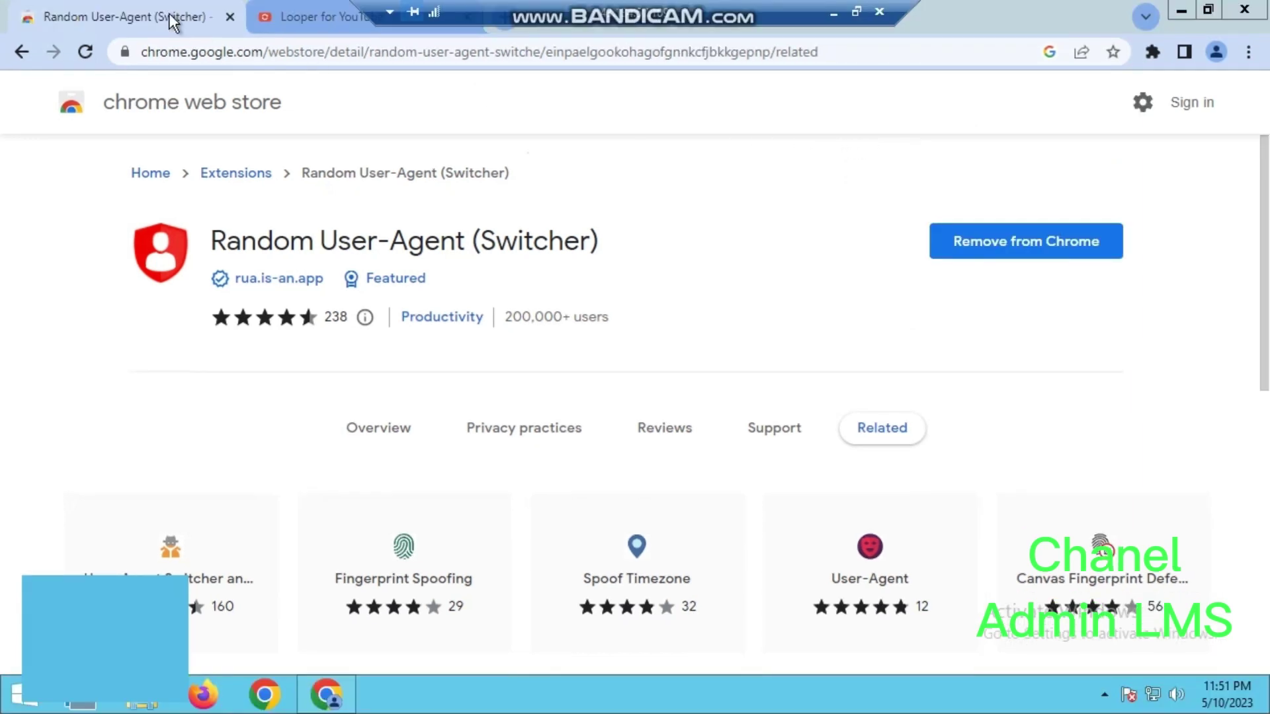
Go back to the store search results and replace the search with "spoof timezone"
{"action": "left_click", "coordinate": [26, 53]}
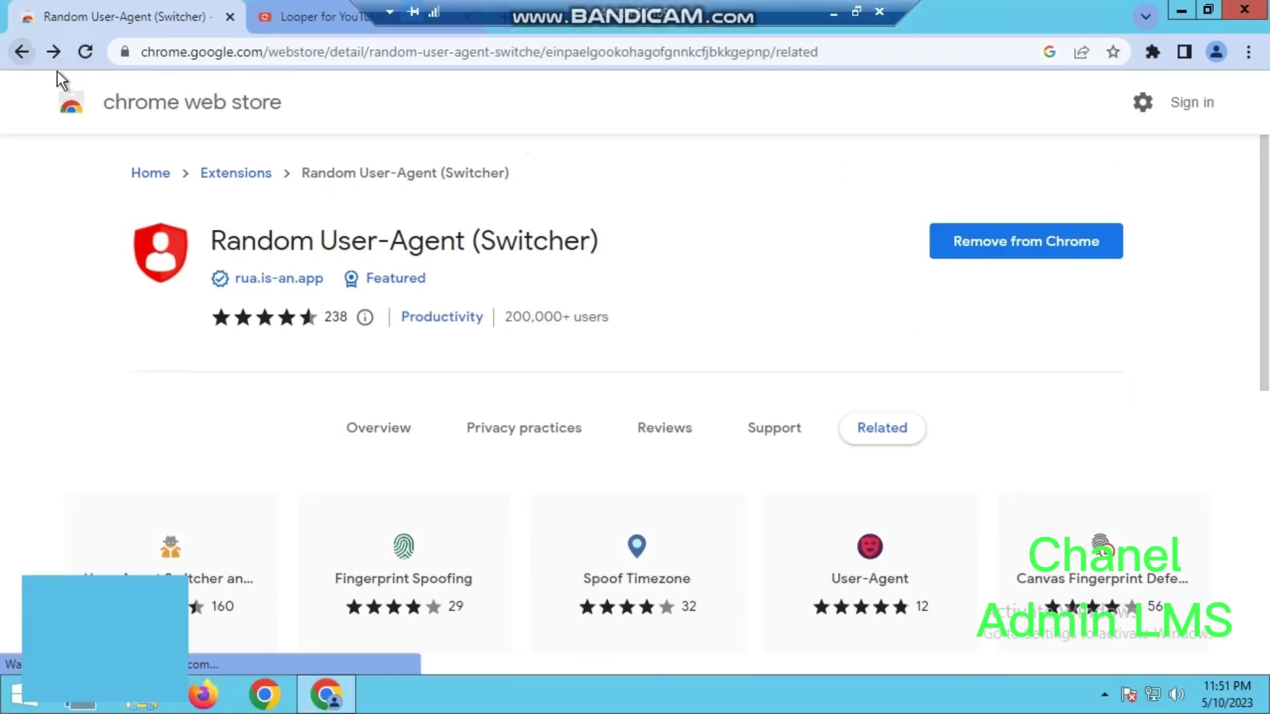
{"action": "left_click", "coordinate": [21, 52]}
{"action": "left_click", "coordinate": [241, 176]}
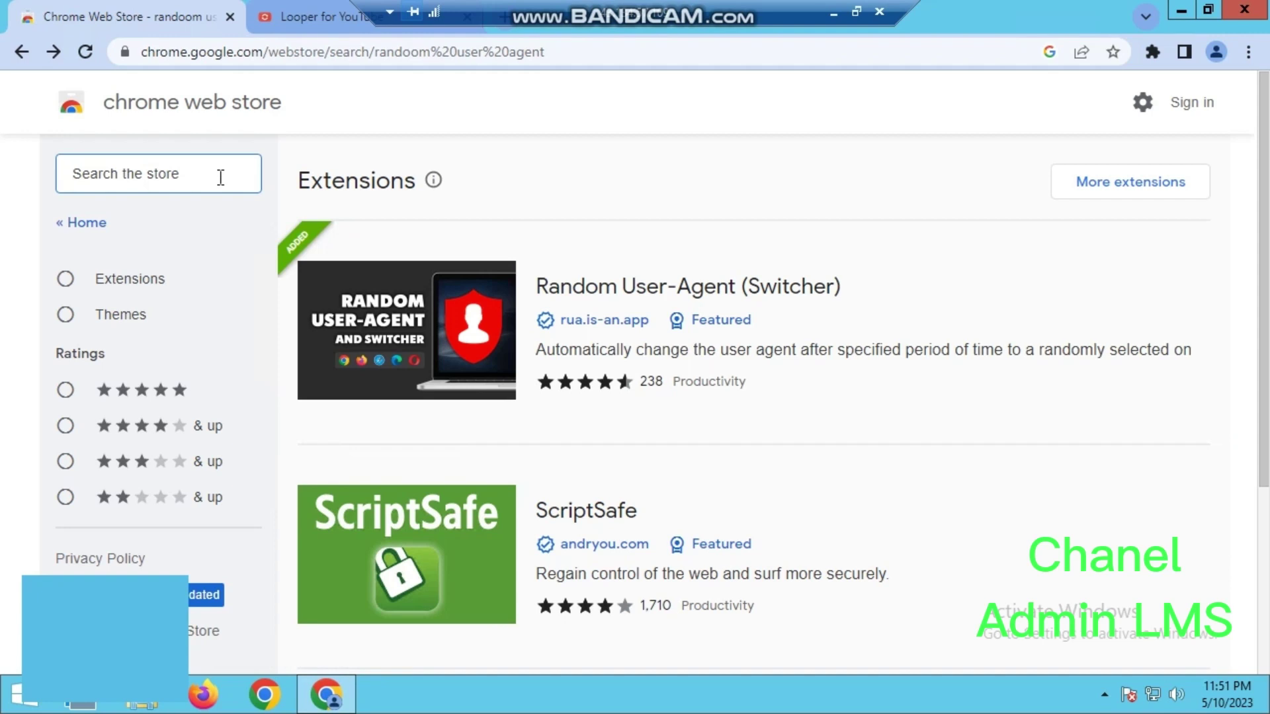
{"action": "type", "text": "spoof t"}
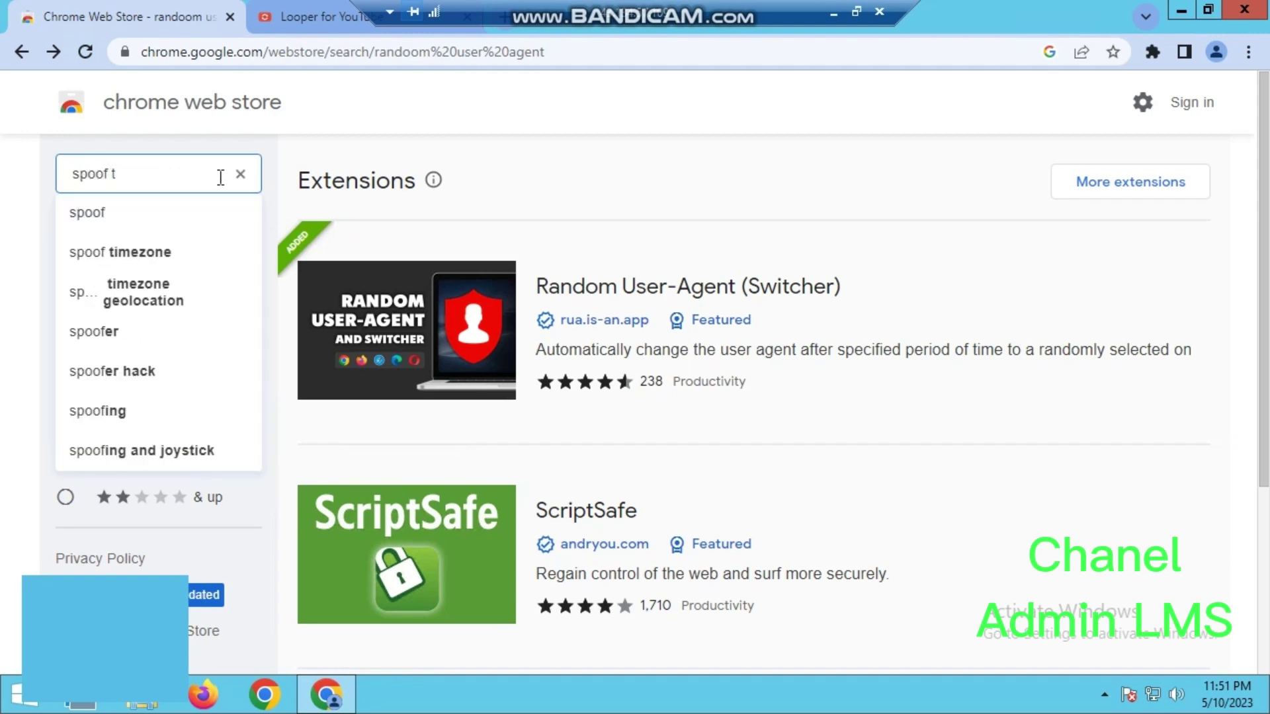
{"action": "type", "text": "ime"}
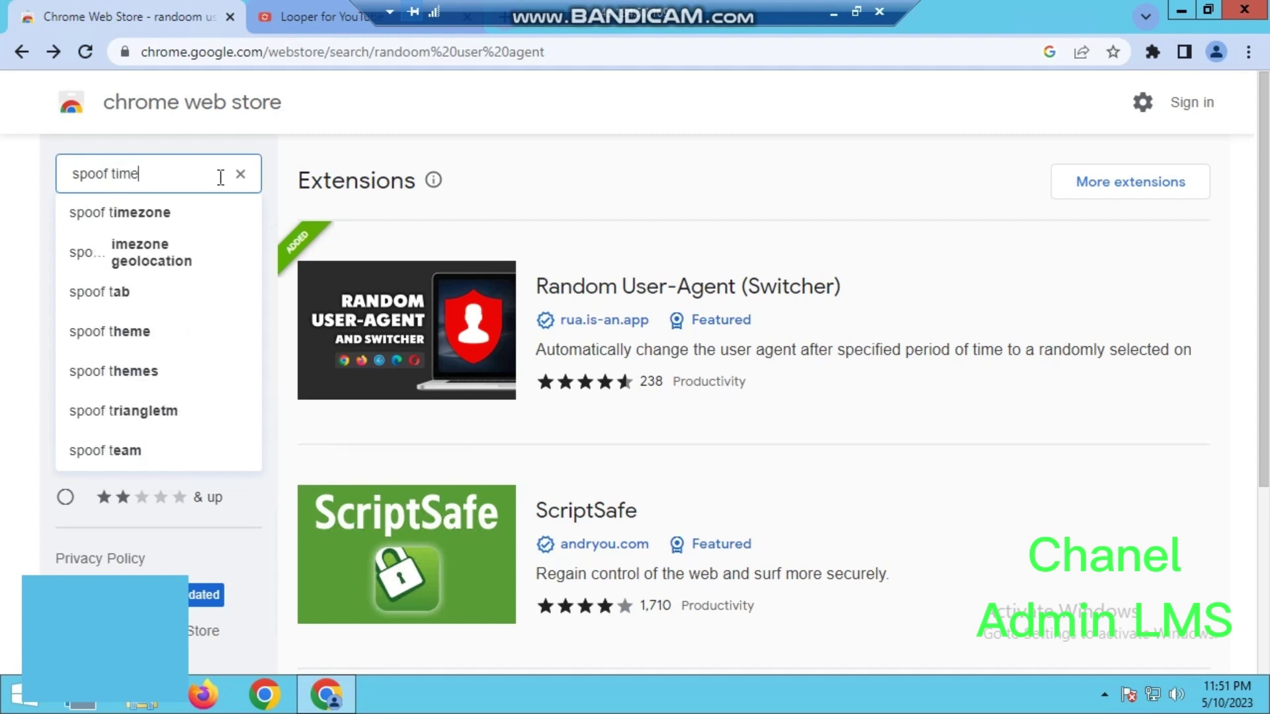
{"action": "left_click", "coordinate": [164, 208]}
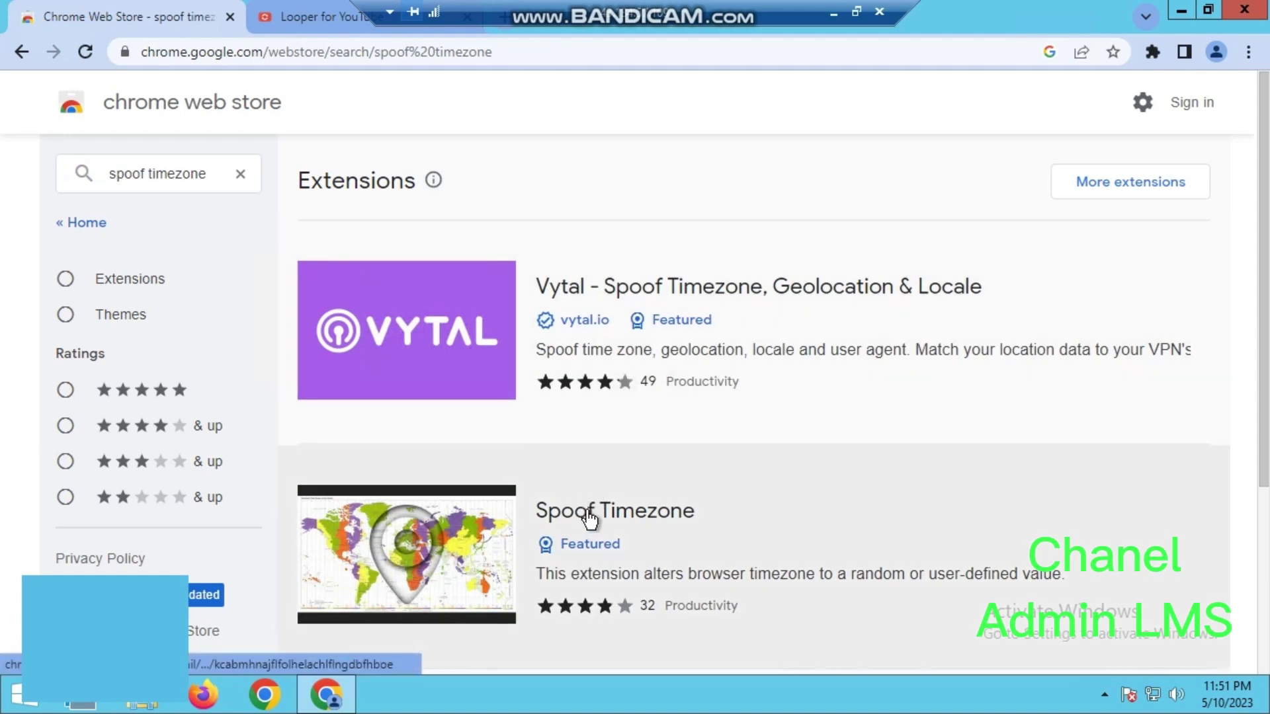
Add the Spoof Timezone extension to Chrome and check the installed extensions list
{"action": "left_click", "coordinate": [589, 519]}
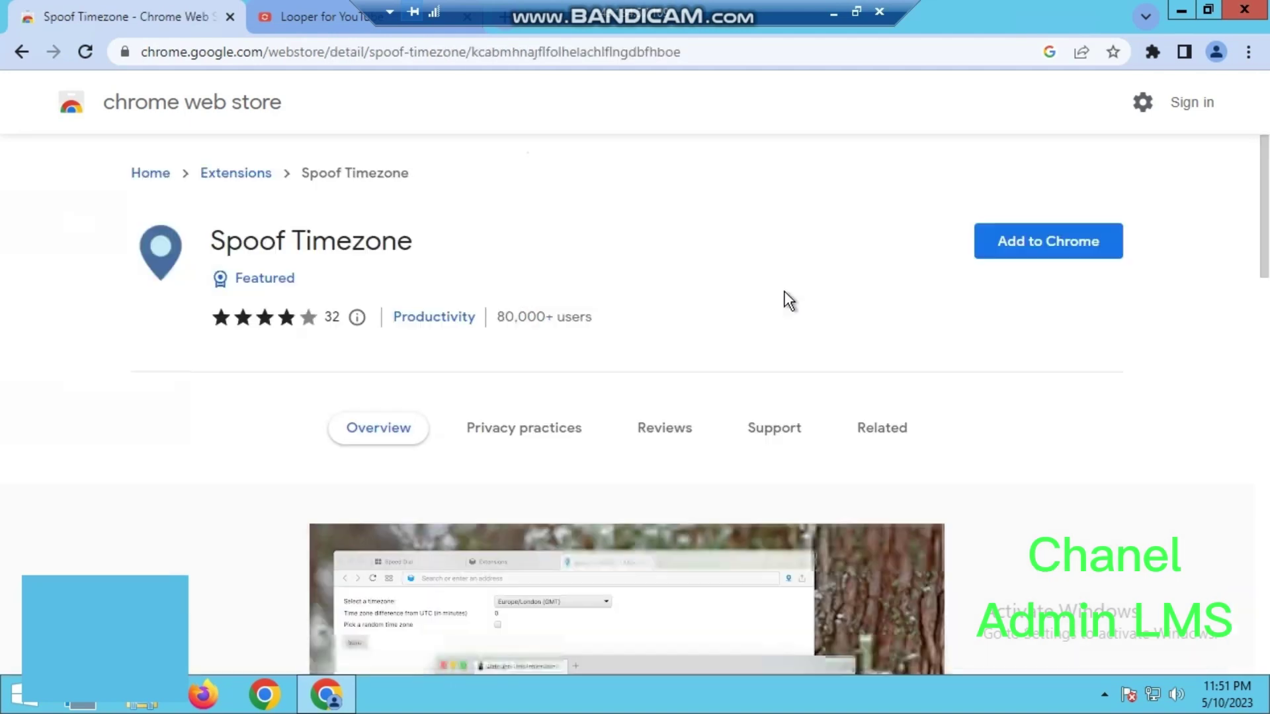
{"action": "left_click", "coordinate": [1025, 248]}
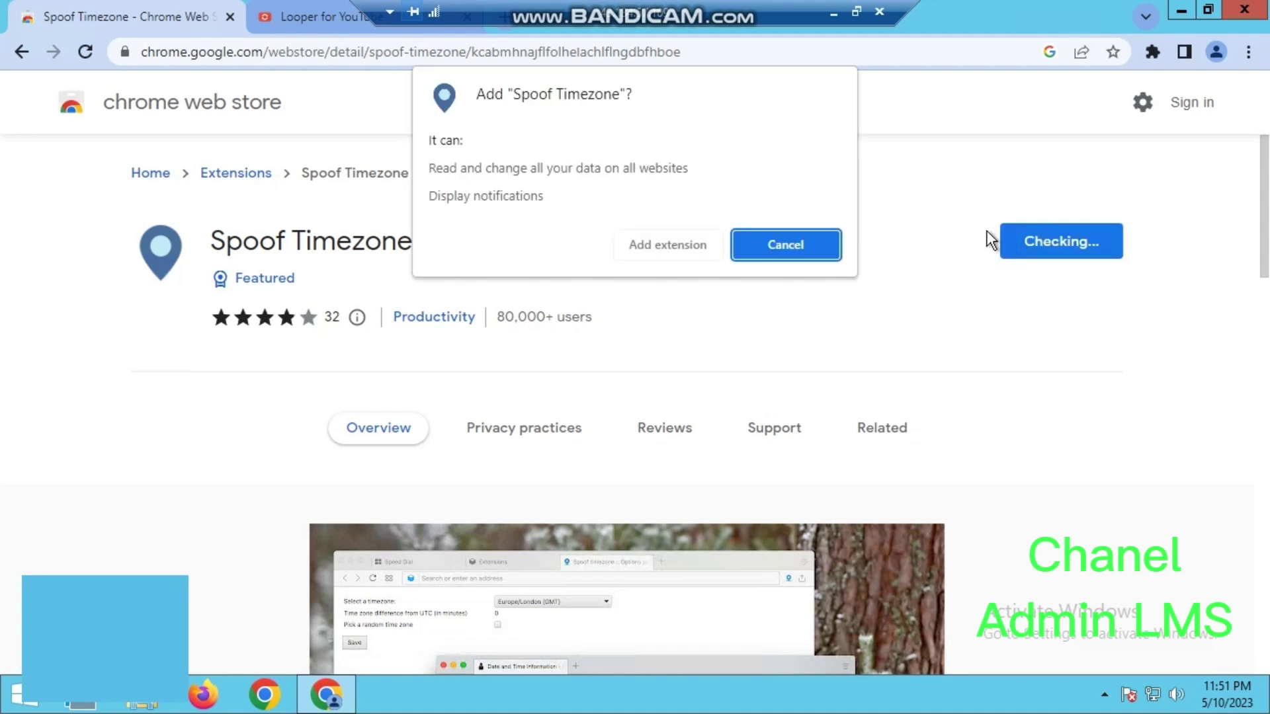
{"action": "left_click", "coordinate": [668, 246]}
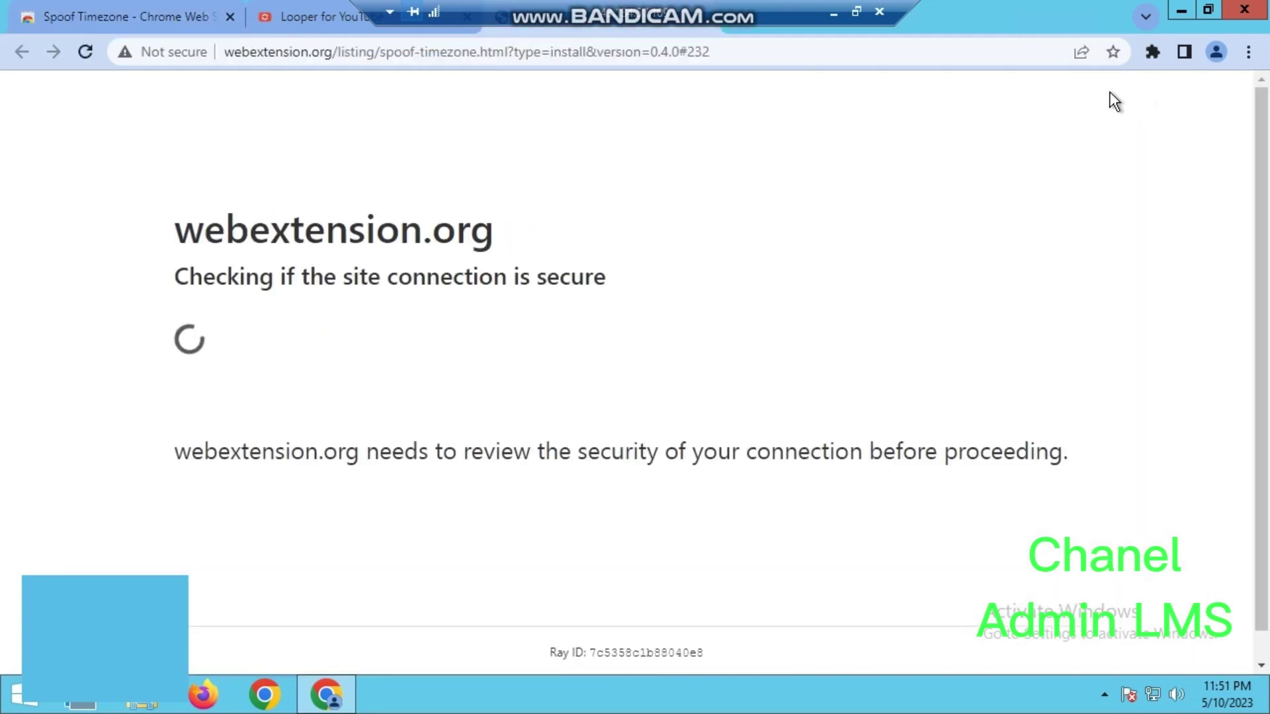
{"action": "left_click", "coordinate": [1153, 53]}
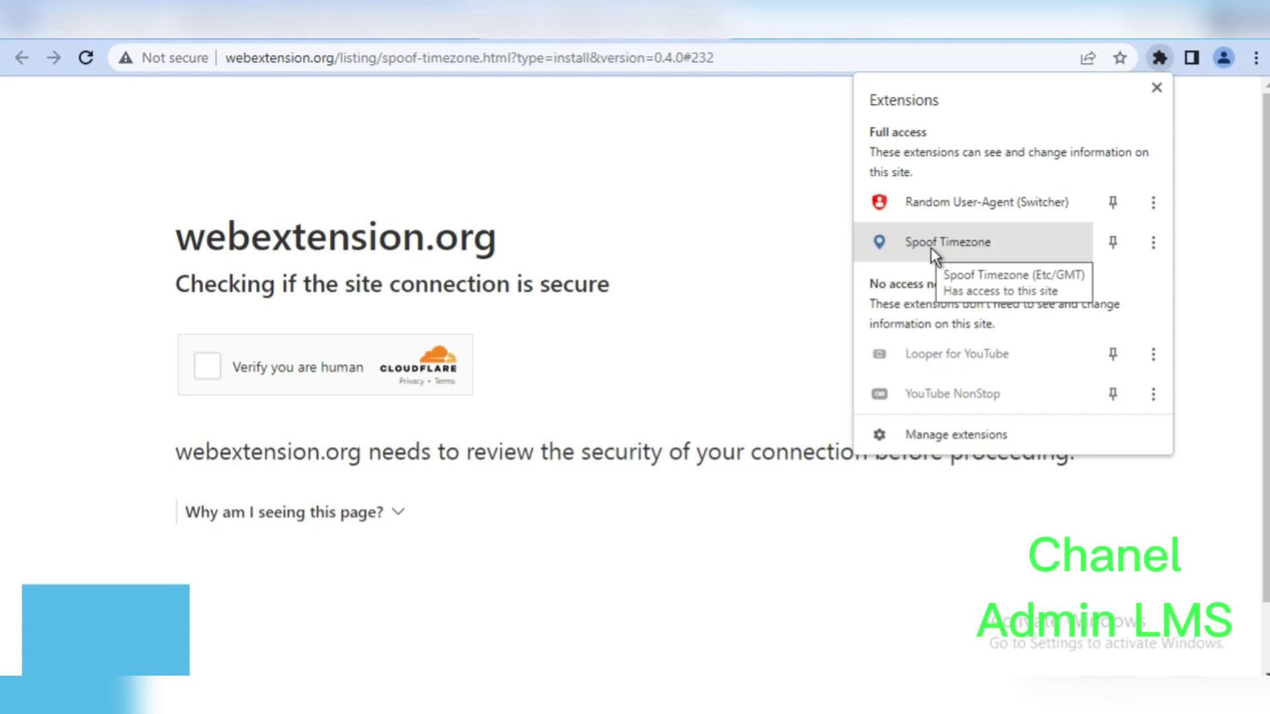
{"action": "left_click", "coordinate": [1157, 89]}
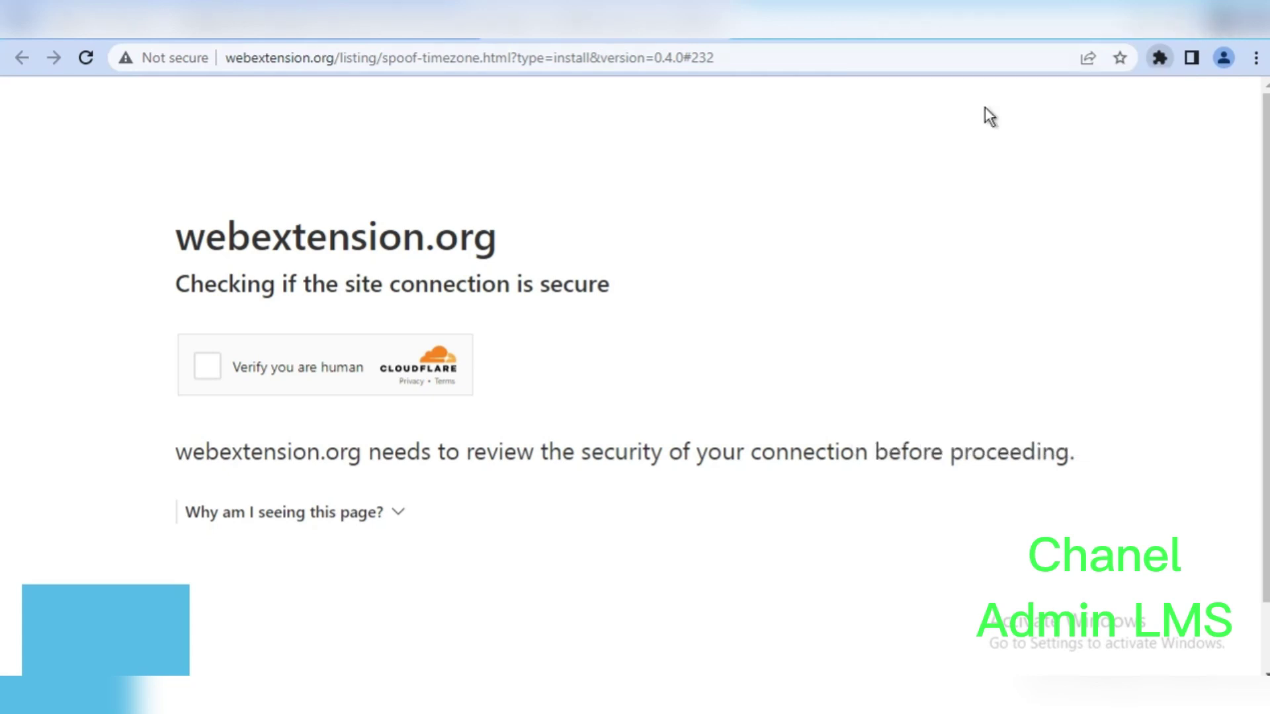
Return to the Chrome Web Store search results for "spoof timezone"
{"action": "left_click", "coordinate": [24, 59]}
{"action": "left_click", "coordinate": [33, 59]}
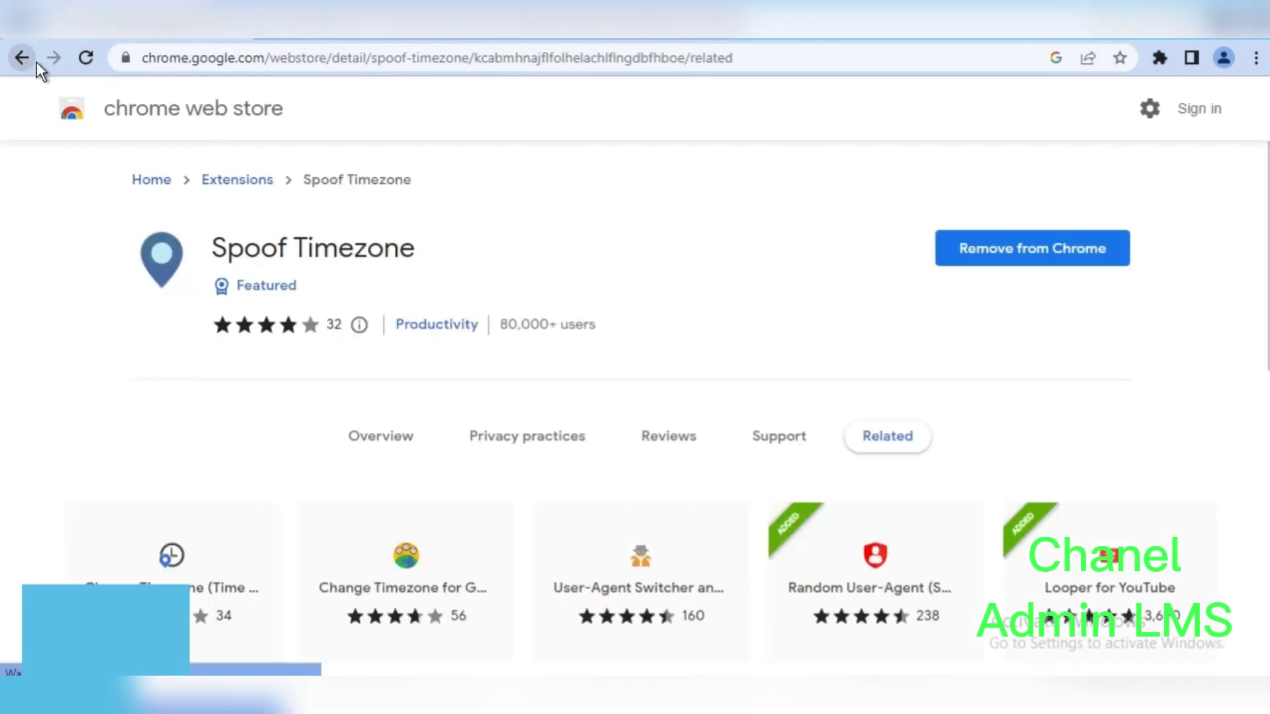
{"action": "left_click", "coordinate": [26, 59]}
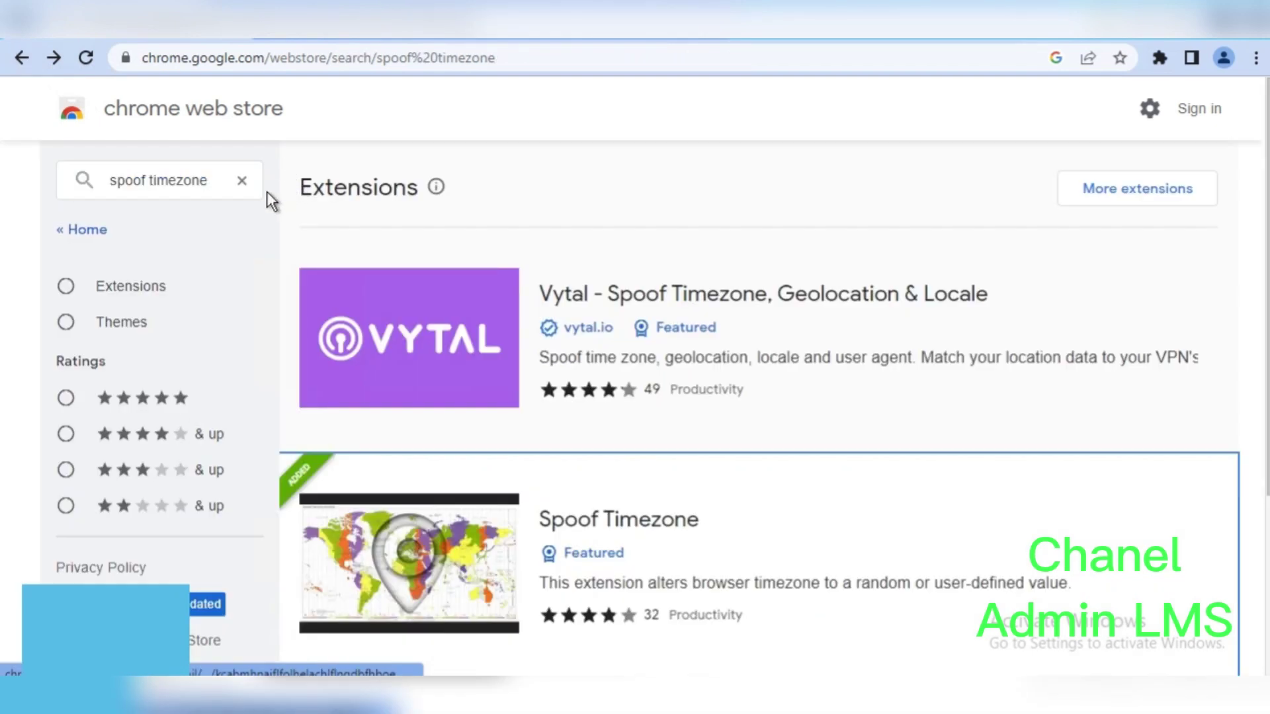
Search the Chrome Web Store for "auto tube" and look through the results
{"action": "left_click", "coordinate": [242, 180]}
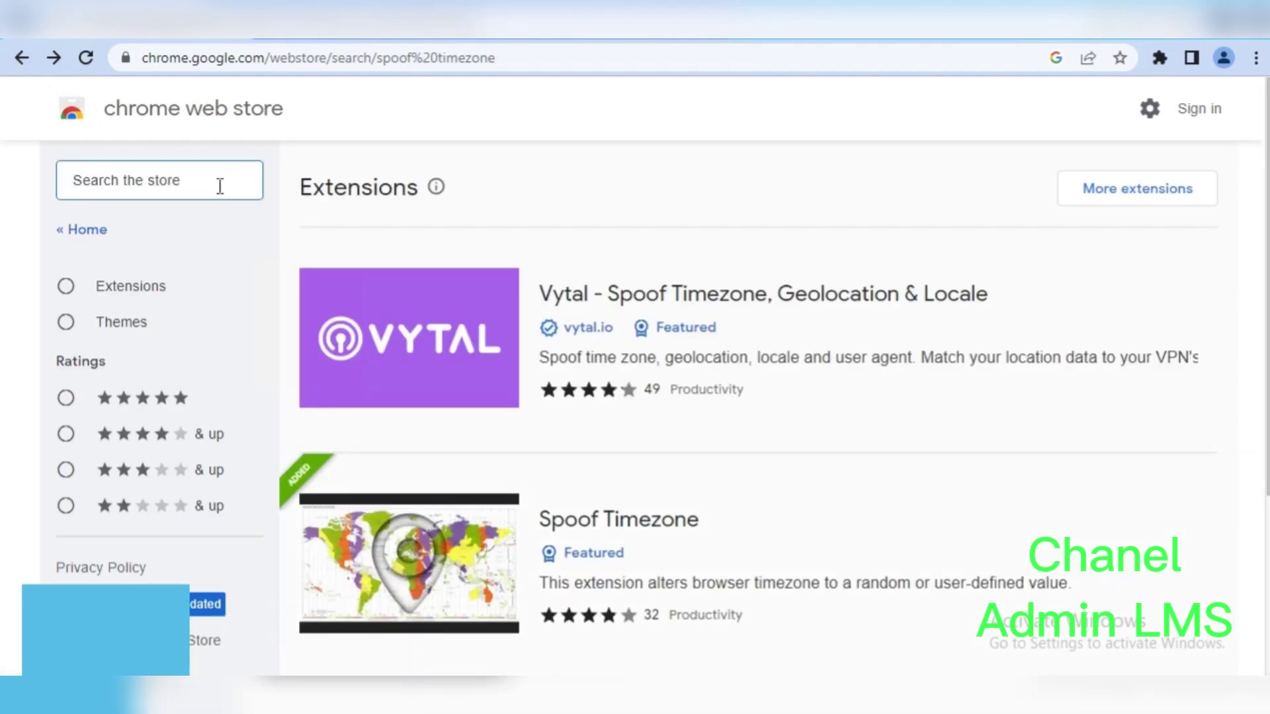
{"action": "type", "text": "aut"}
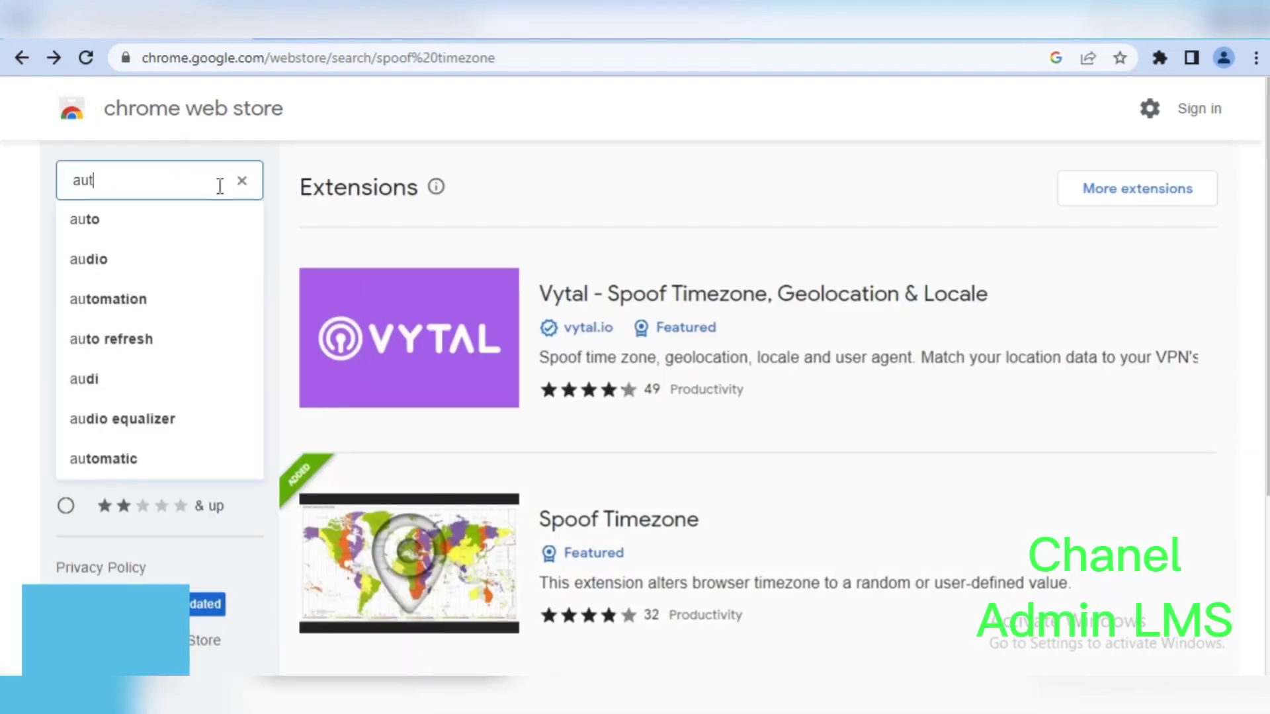
{"action": "type", "text": "o tube"}
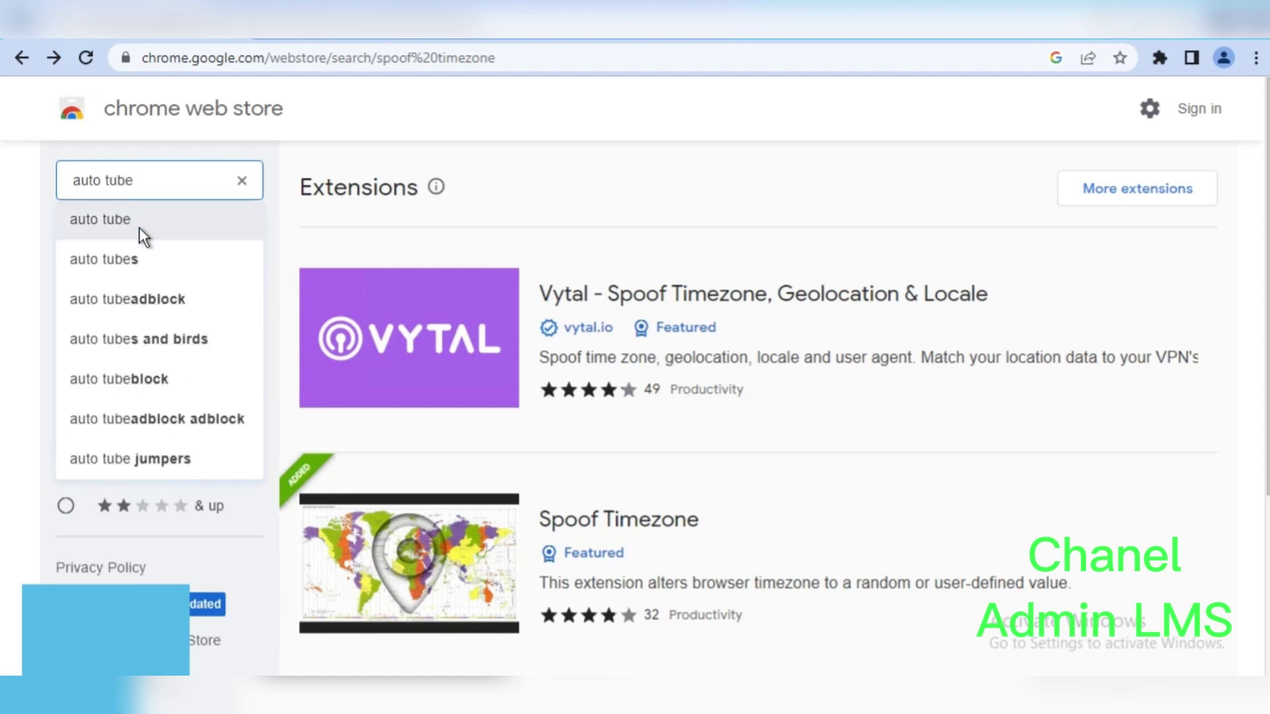
{"action": "left_click", "coordinate": [140, 228]}
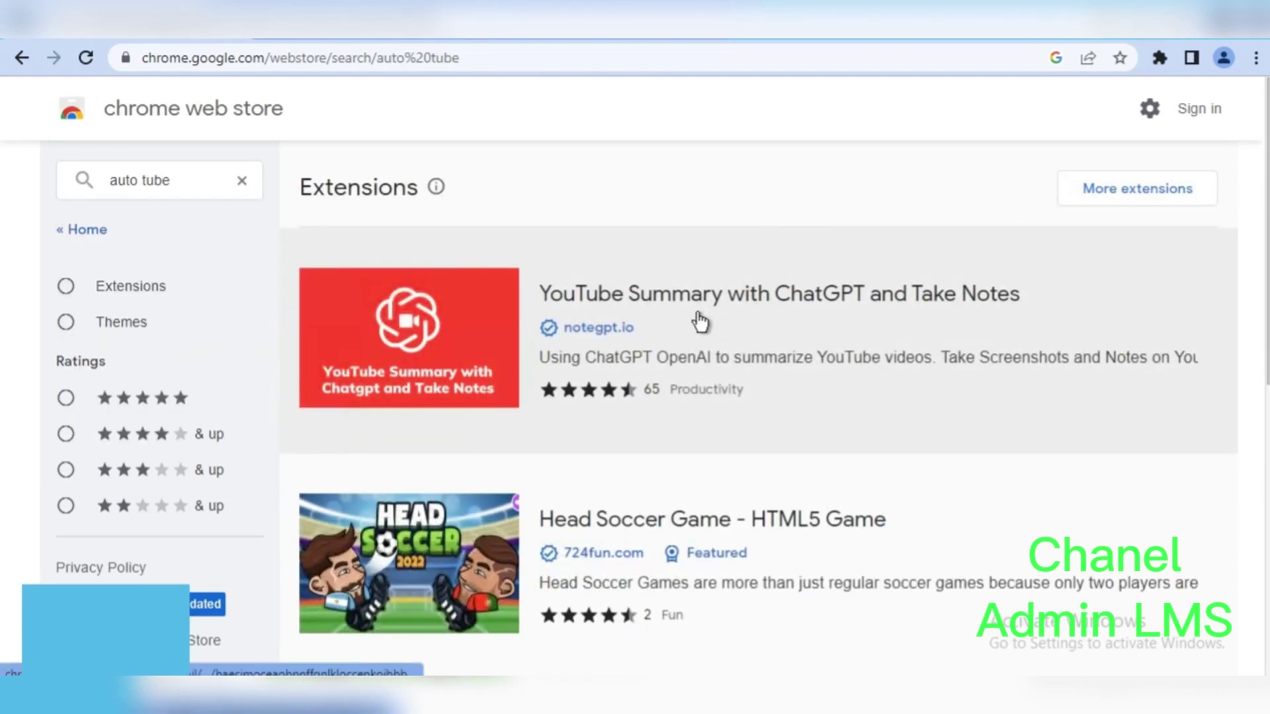
{"action": "scroll", "coordinate": [713, 327], "scroll_direction": "down", "scroll_amount": 3}
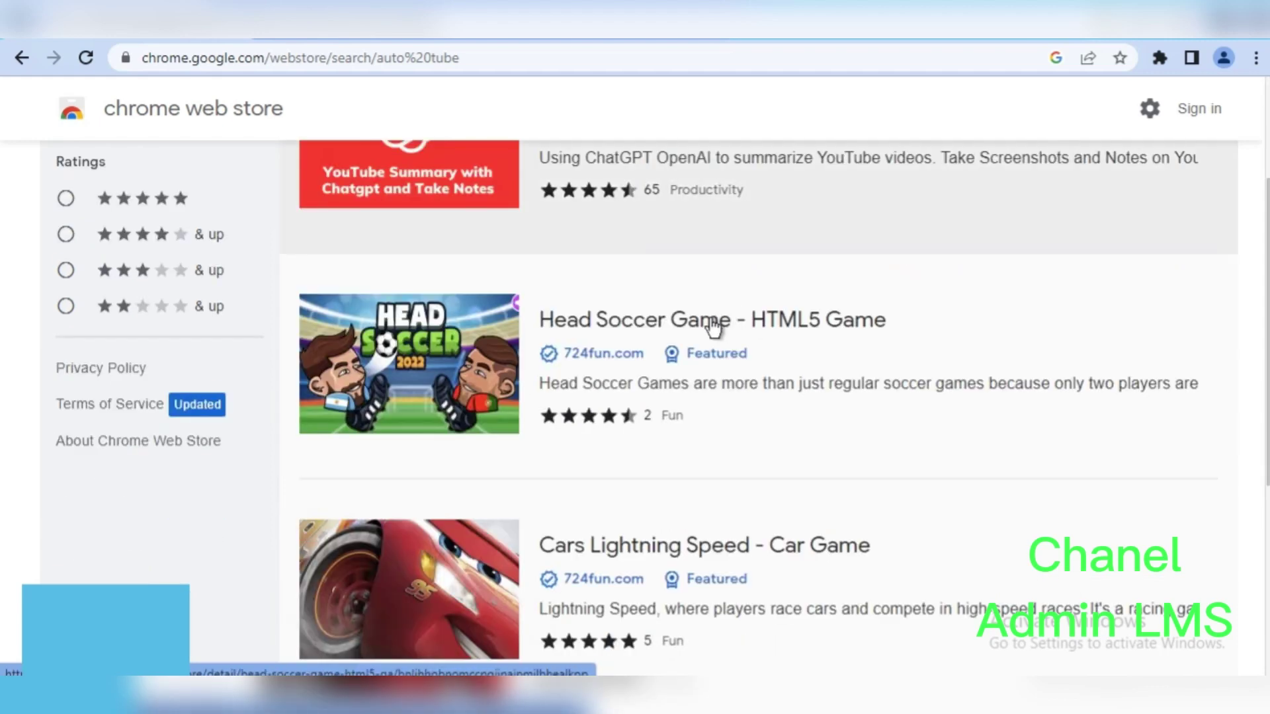
{"action": "scroll", "coordinate": [598, 351], "scroll_direction": "down", "scroll_amount": 6}
{"action": "scroll", "coordinate": [181, 291], "scroll_direction": "up", "scroll_amount": 9}
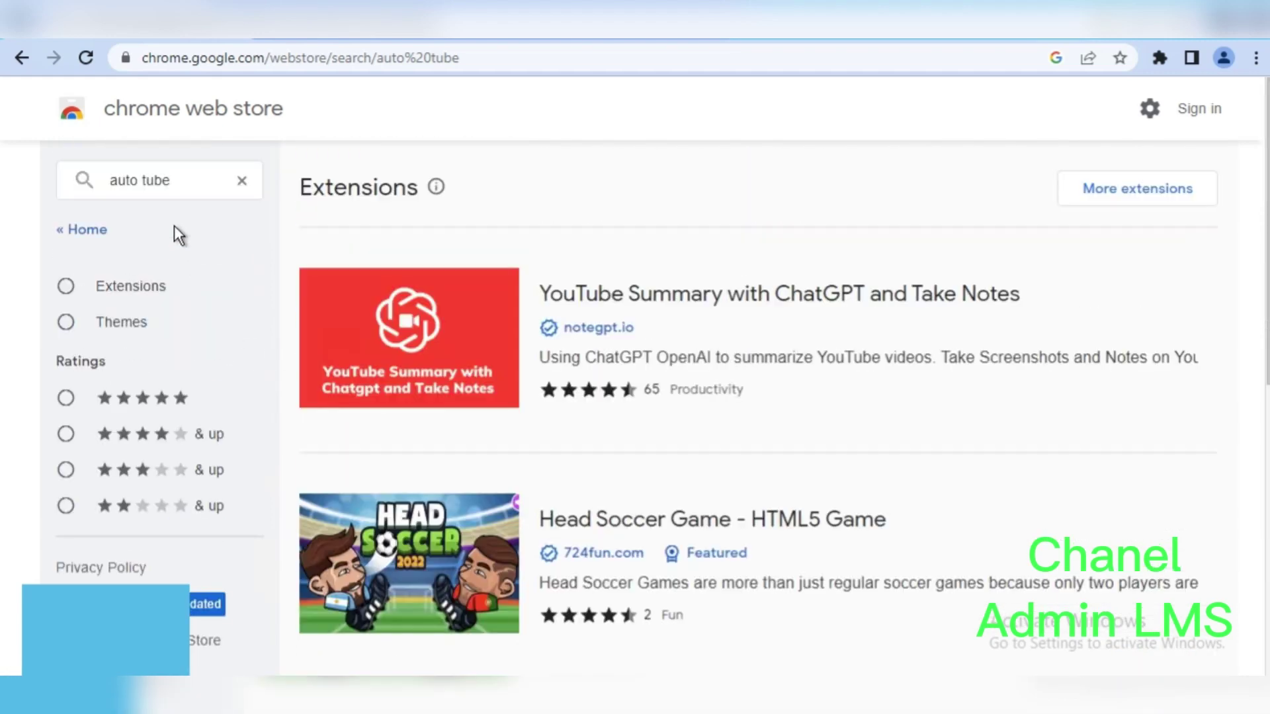
Change the store search to "autotube" and add the AutoTube - YouTube nonstop extension to Chrome
{"action": "left_click", "coordinate": [143, 180]}
{"action": "key", "text": "BackSpace"}
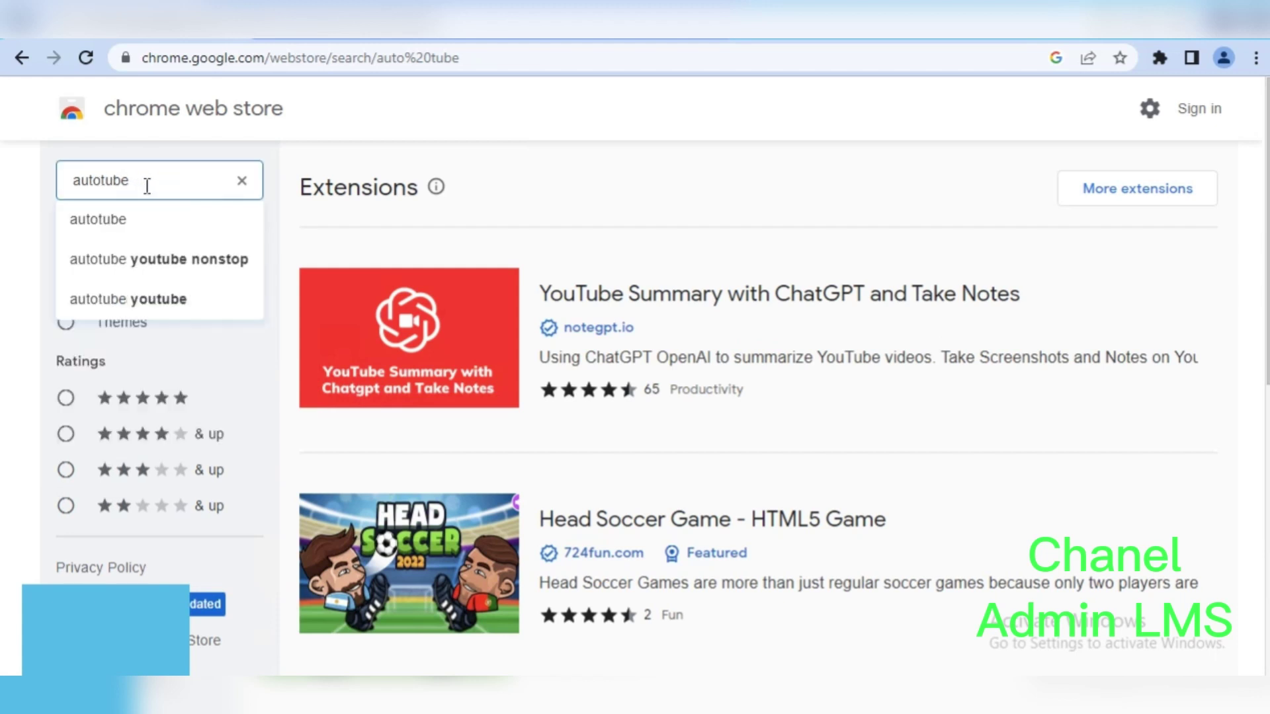
{"action": "key", "text": "Return"}
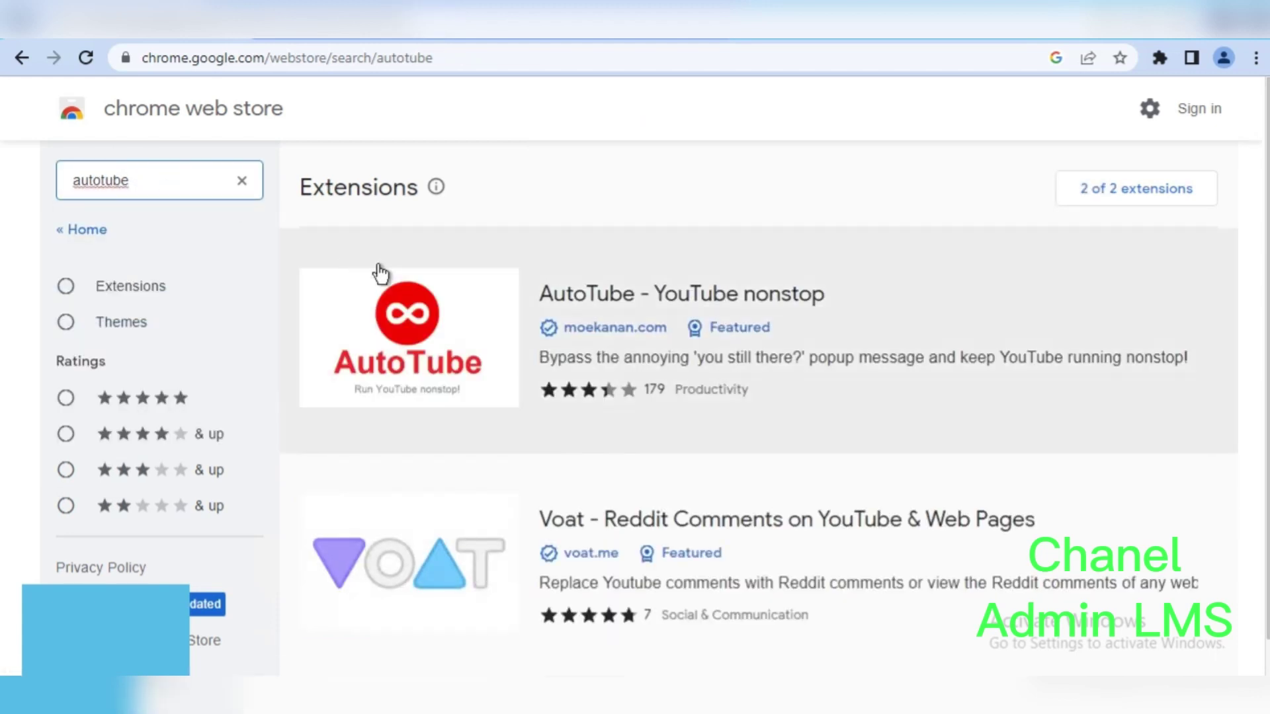
{"action": "left_click", "coordinate": [648, 301]}
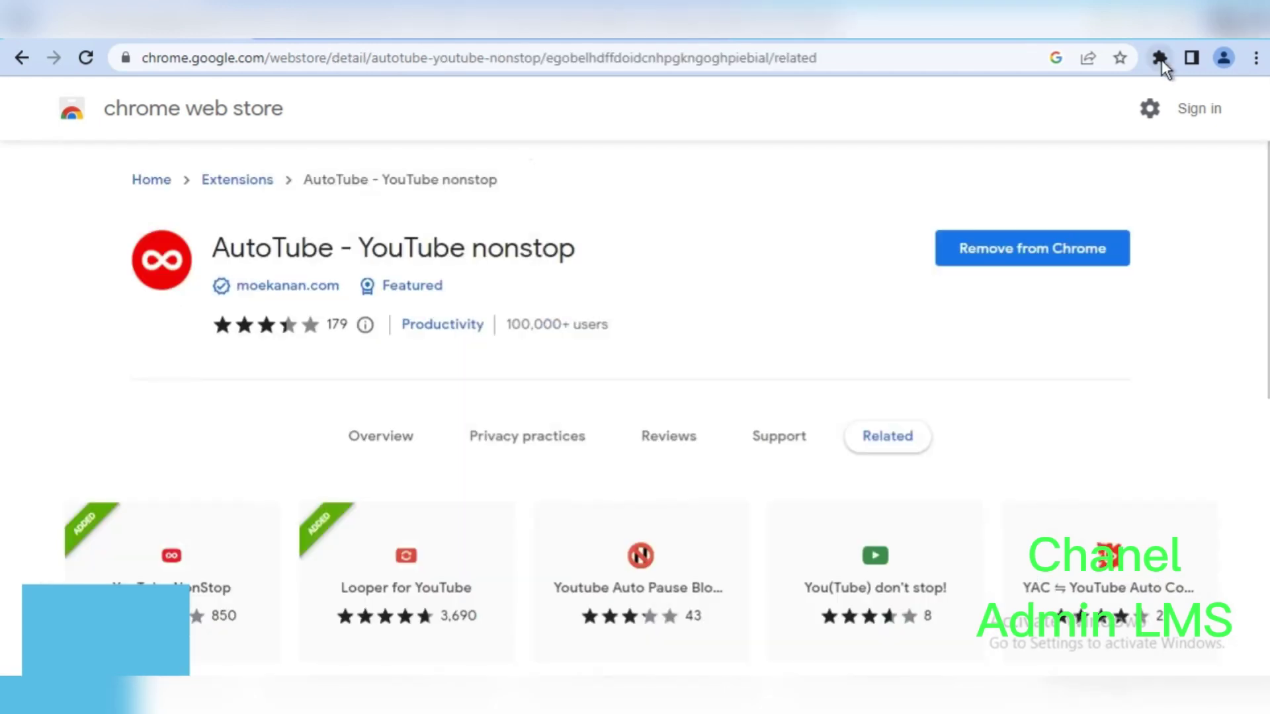
Remove the YouTube NonStop extension from Chrome and check the installed extensions list
{"action": "left_click", "coordinate": [1159, 58]}
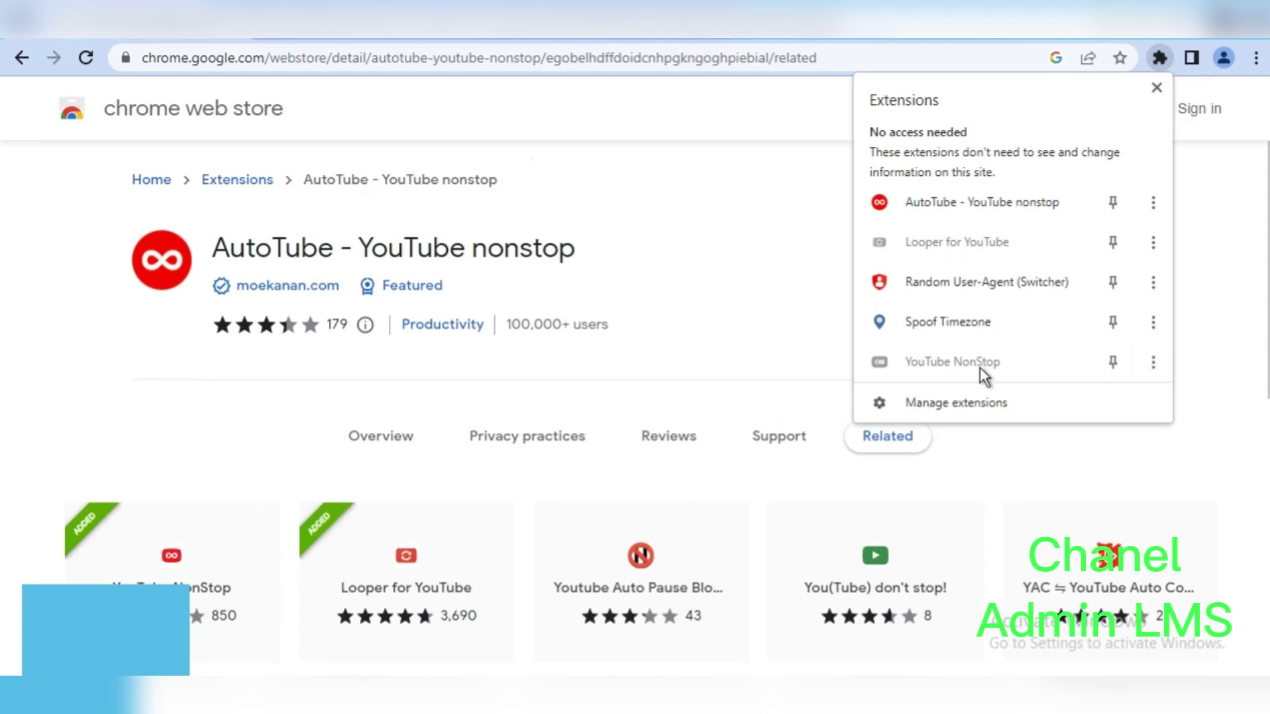
{"action": "left_click", "coordinate": [1152, 362]}
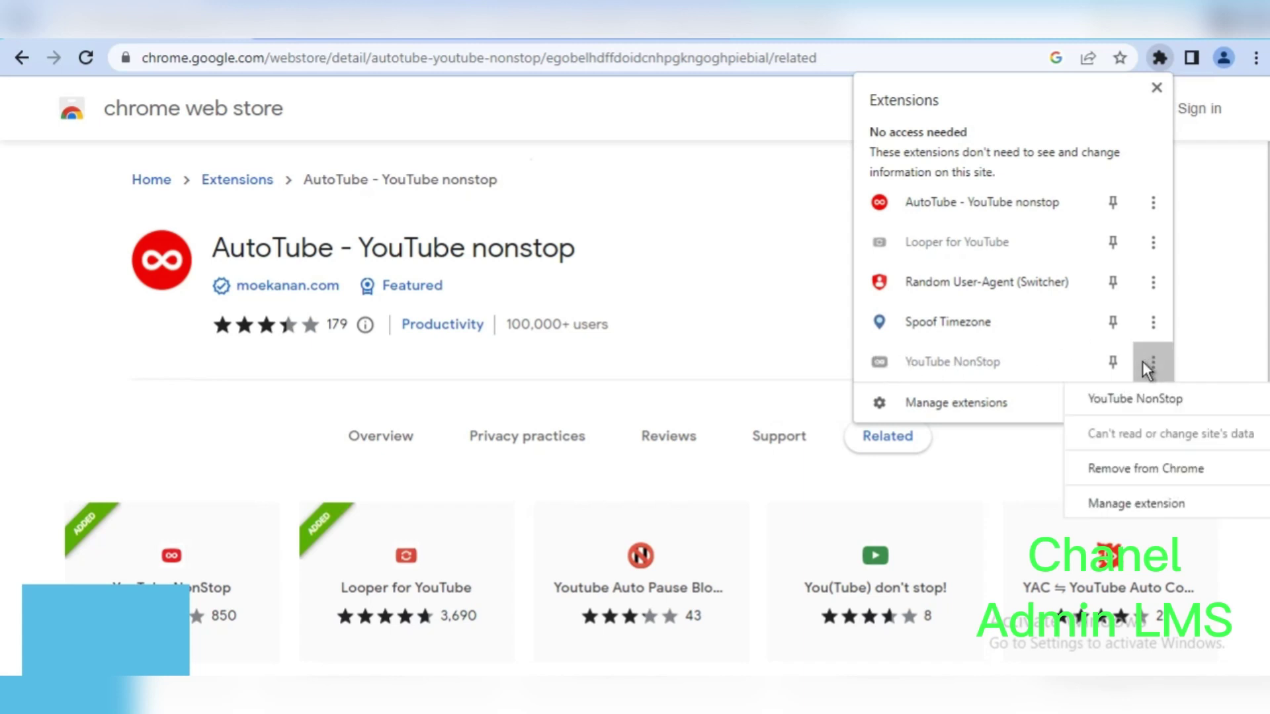
{"action": "left_click", "coordinate": [1156, 469]}
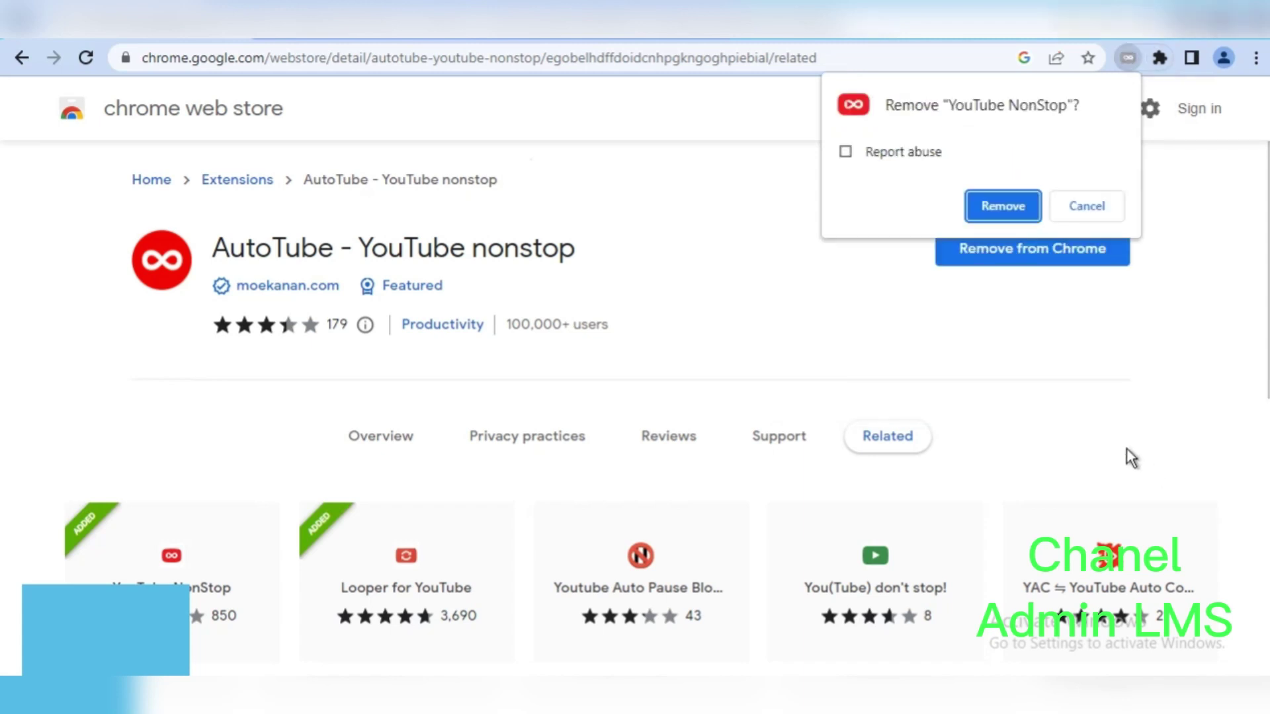
{"action": "left_click", "coordinate": [1000, 204]}
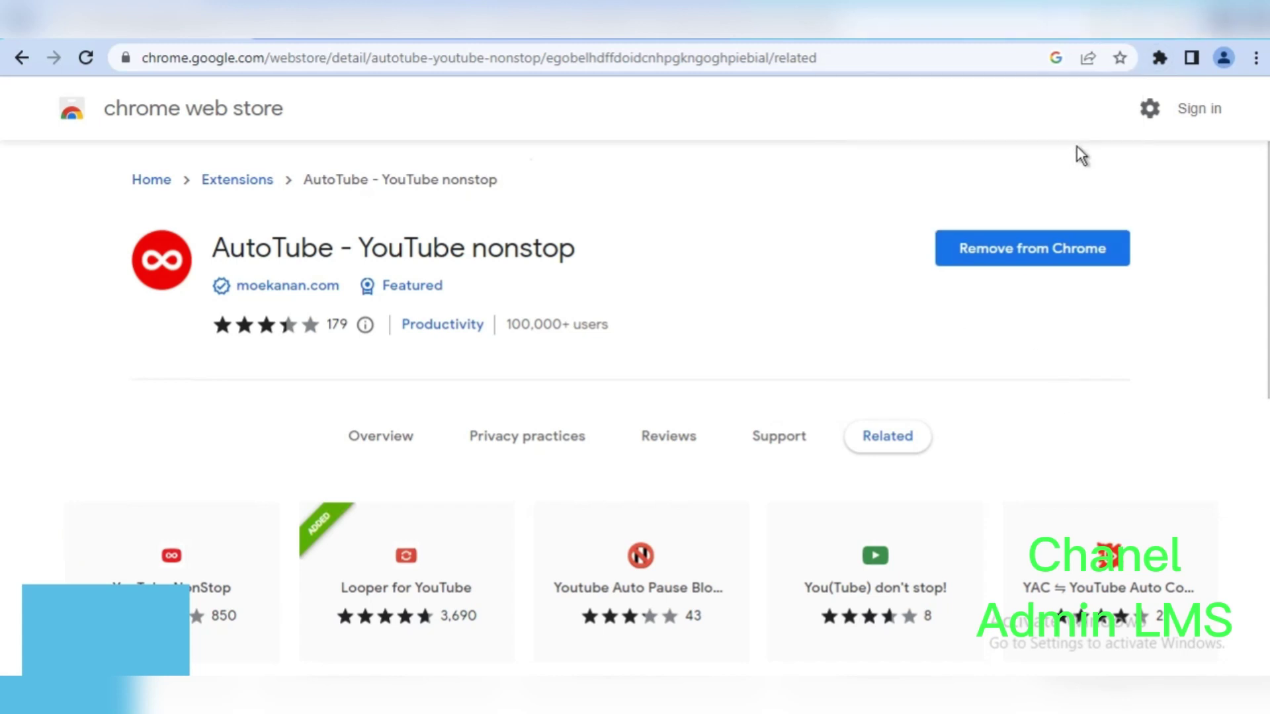
{"action": "left_click", "coordinate": [1160, 58]}
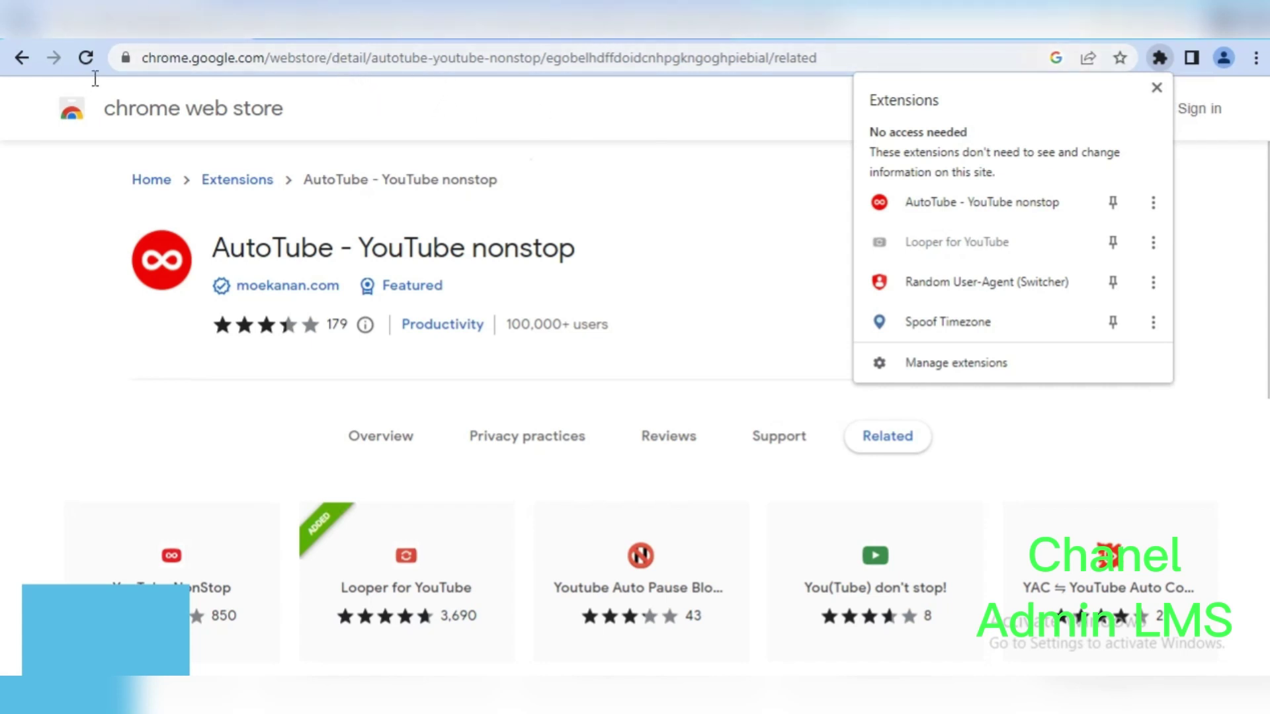
Return to the store search results and replace the search with "browsec"
{"action": "left_click", "coordinate": [23, 59]}
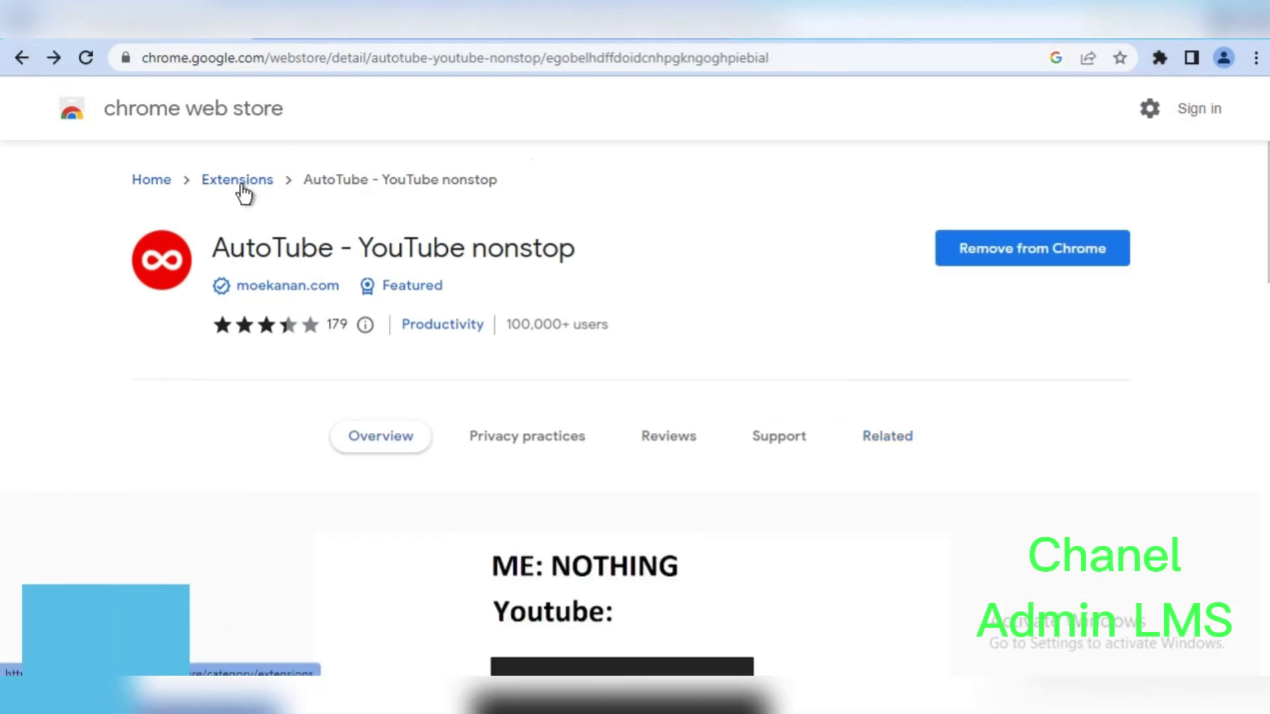
{"action": "left_click", "coordinate": [26, 58]}
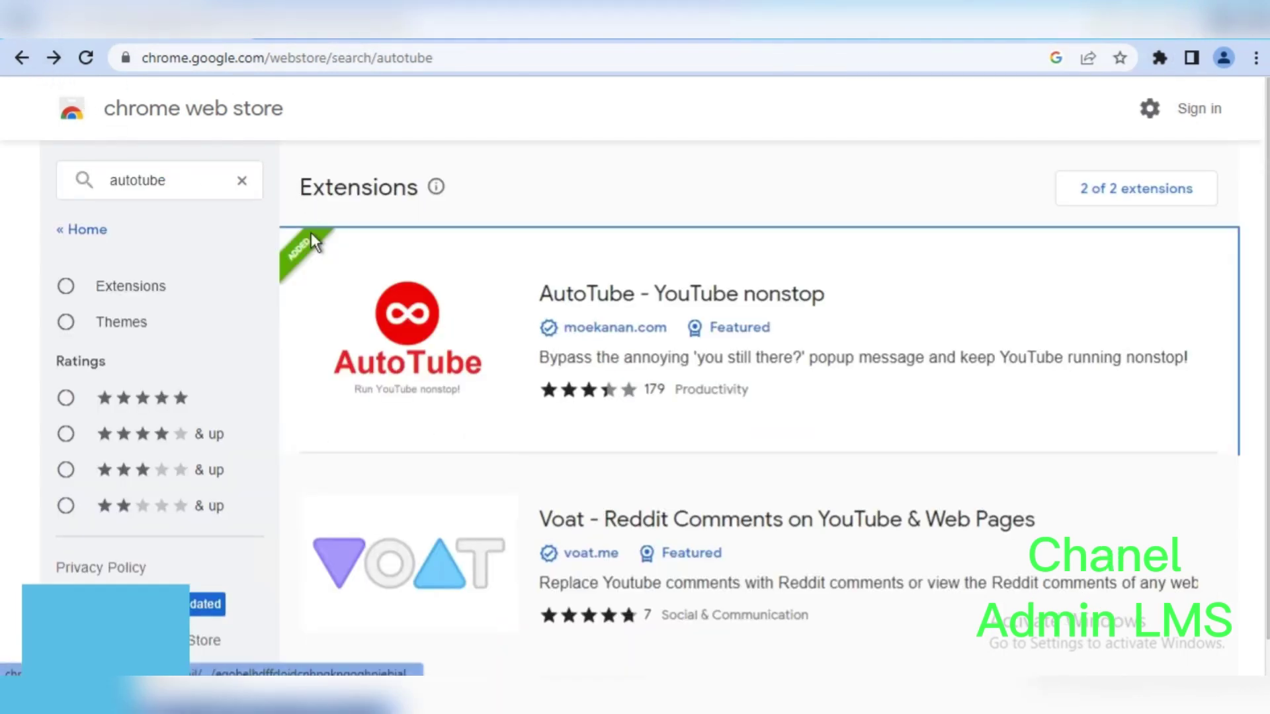
{"action": "left_click", "coordinate": [241, 181]}
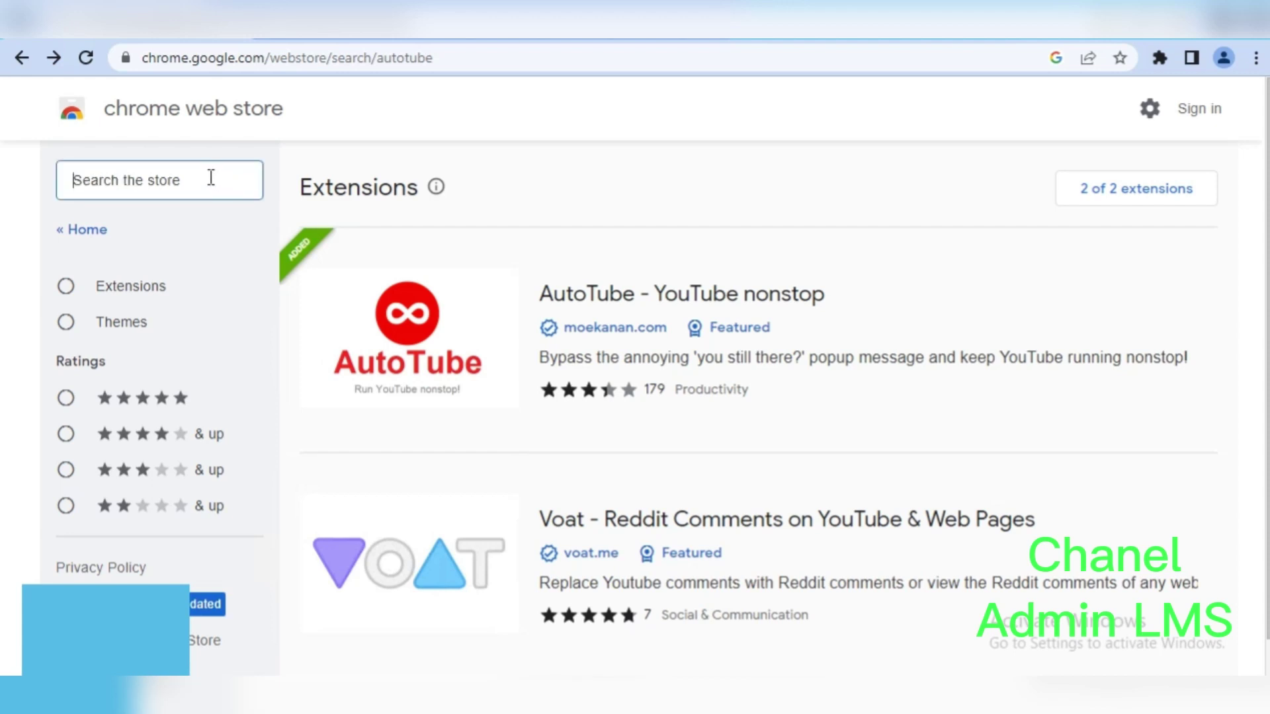
{"action": "type", "text": "br"}
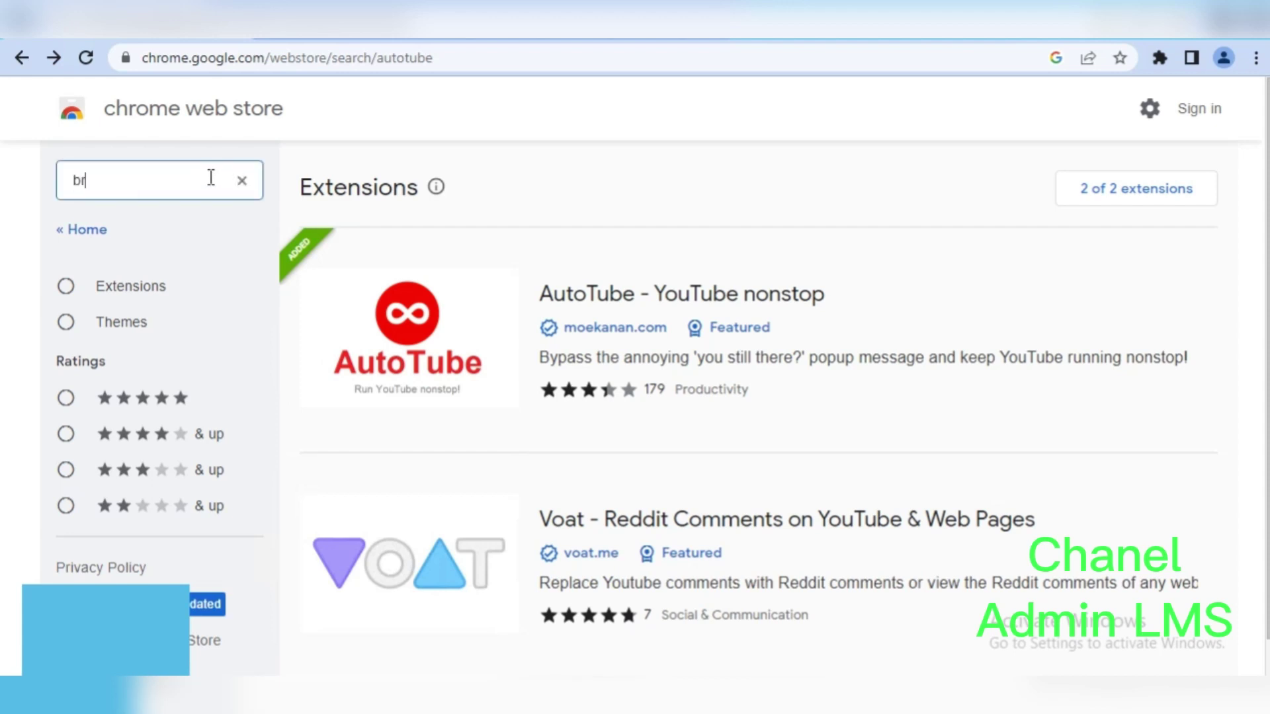
{"action": "type", "text": "owse"}
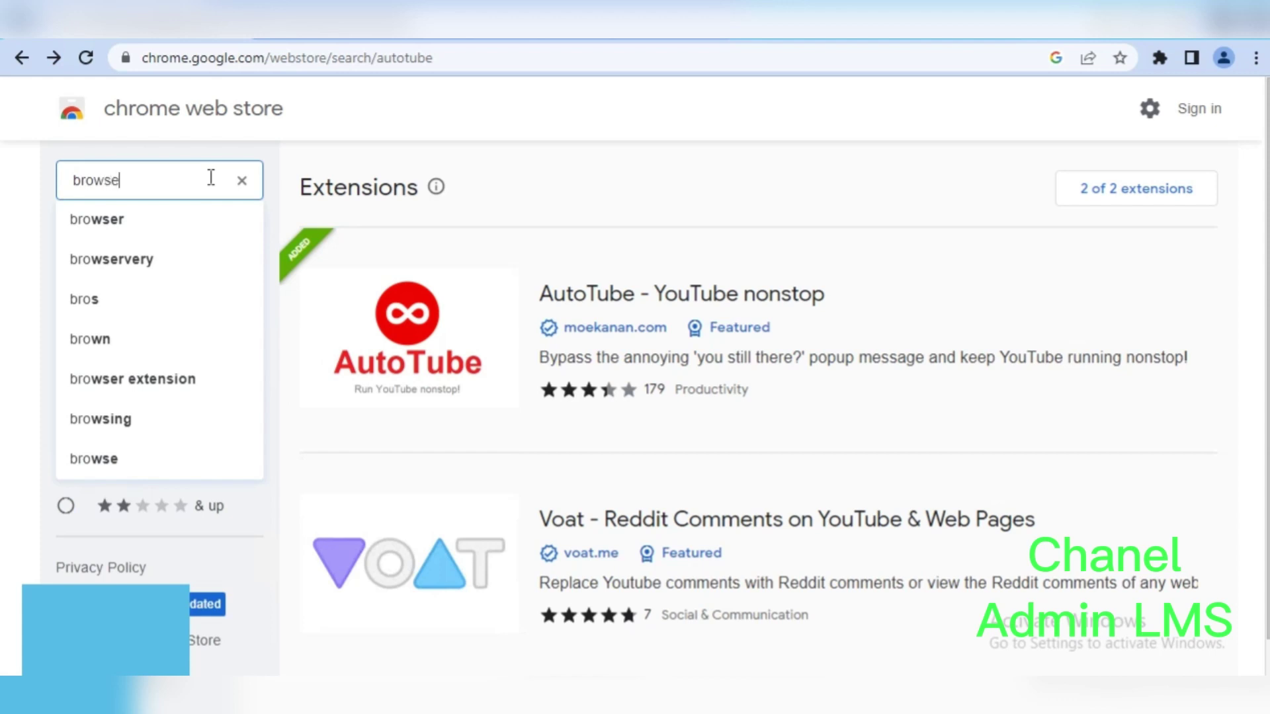
{"action": "type", "text": "c"}
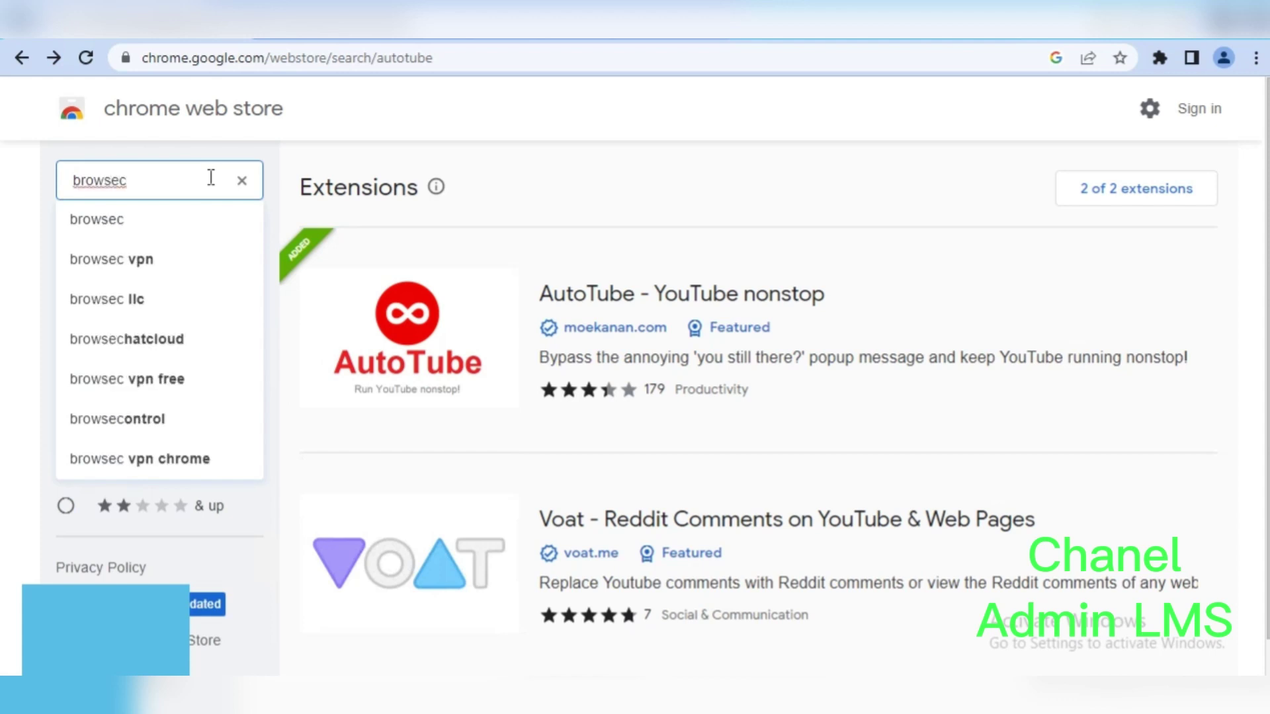
{"action": "key", "text": "Return"}
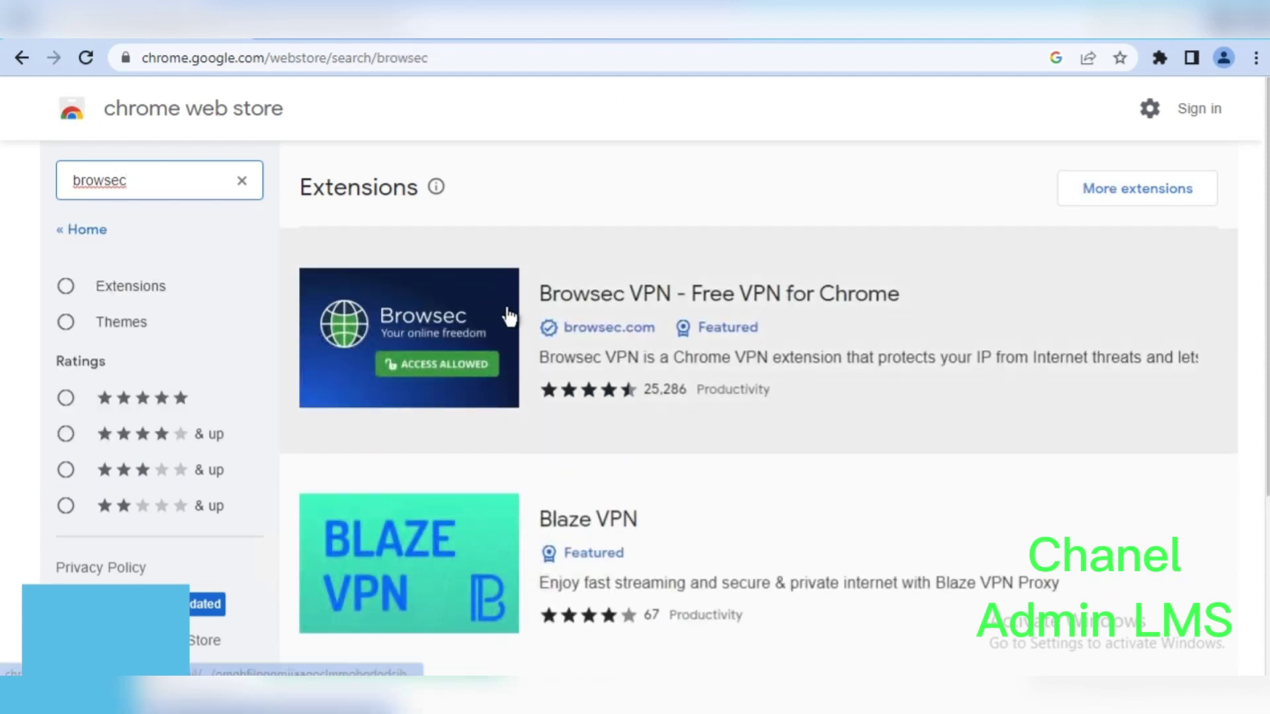
Add the Browsec VPN - Free VPN for Chrome extension from the search results and dismiss the installation notice
{"action": "left_click", "coordinate": [627, 301]}
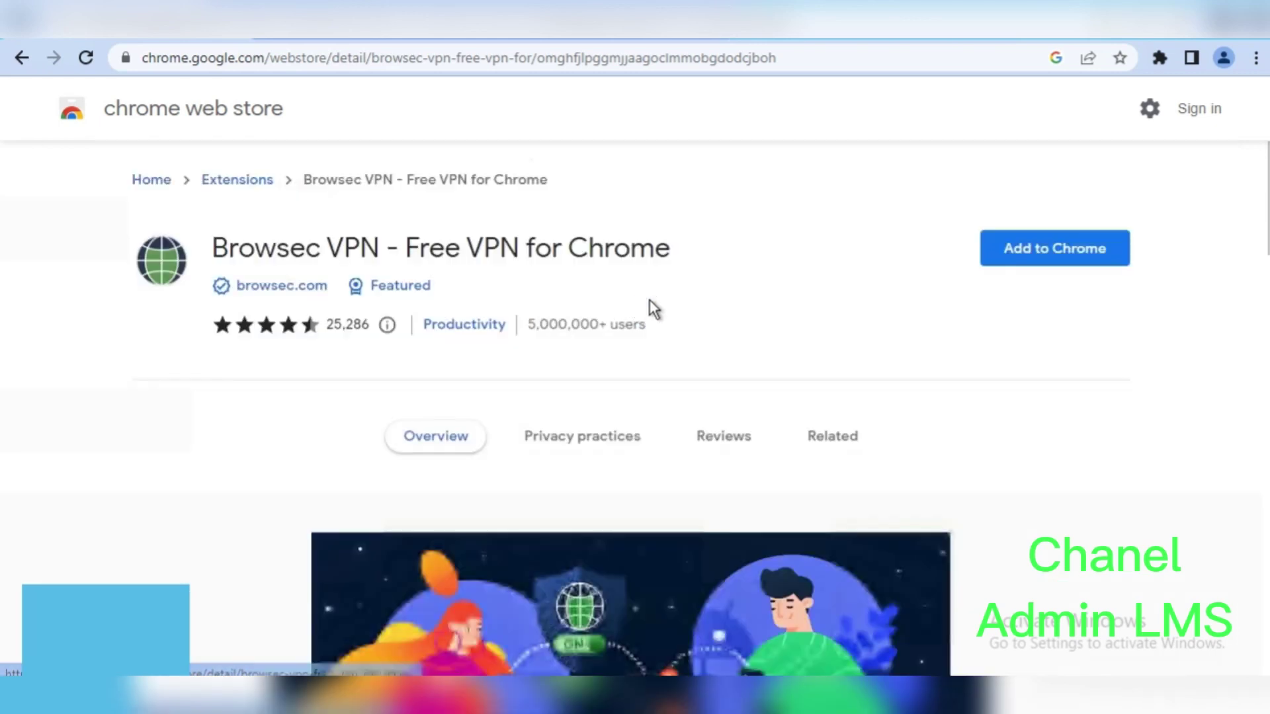
{"action": "left_click", "coordinate": [1050, 259]}
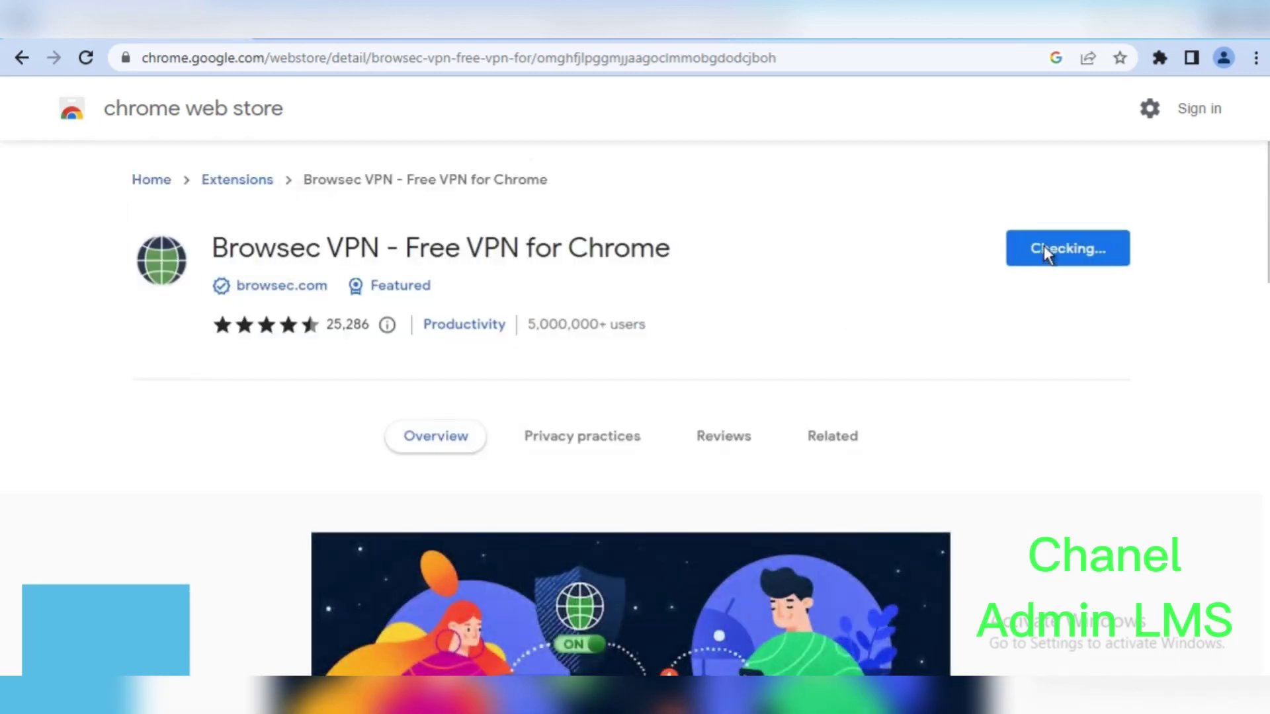
{"action": "left_click", "coordinate": [669, 225]}
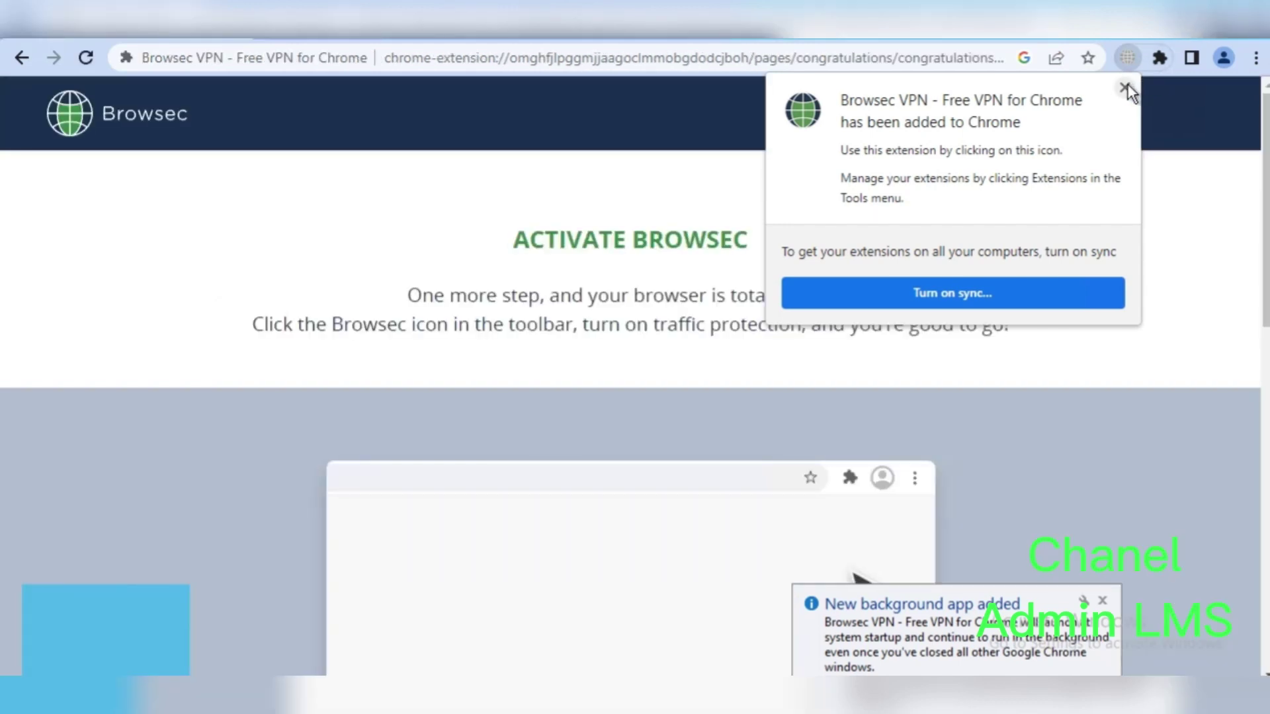
{"action": "left_click", "coordinate": [1126, 86]}
Turn off AutoTube's auto-skip to next video option
{"action": "left_click", "coordinate": [1159, 58]}
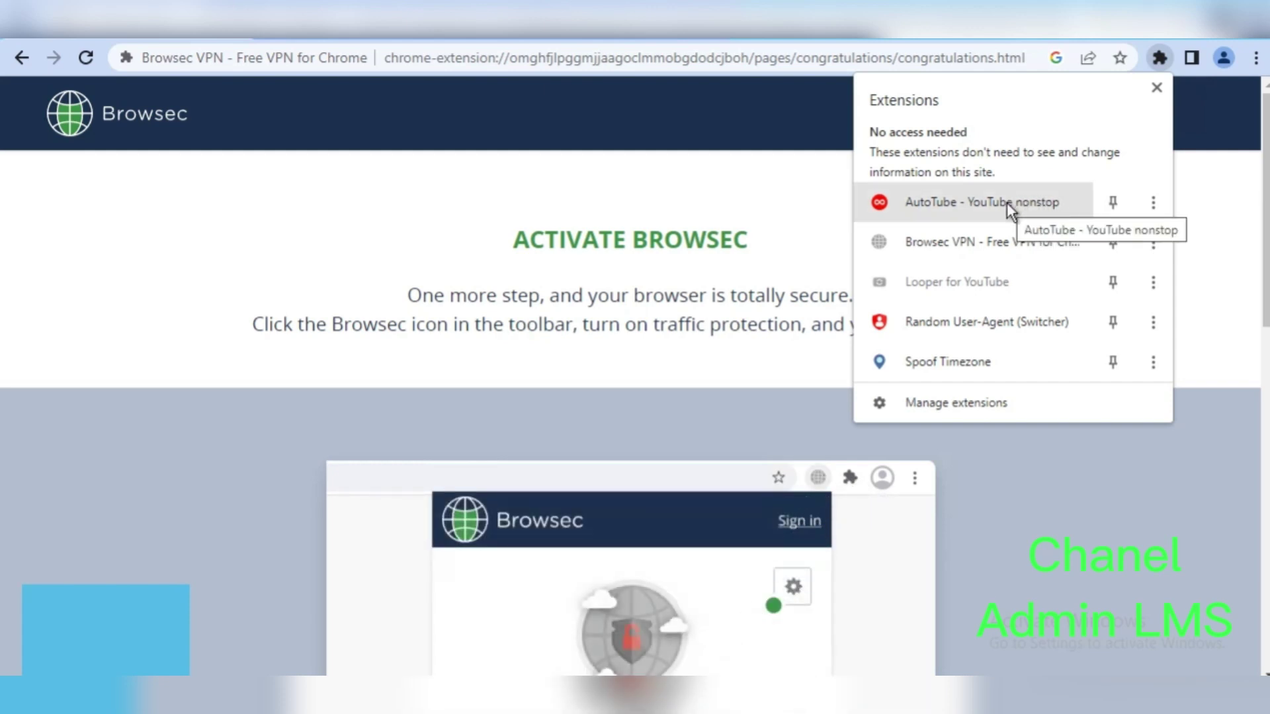
{"action": "left_click", "coordinate": [1048, 202]}
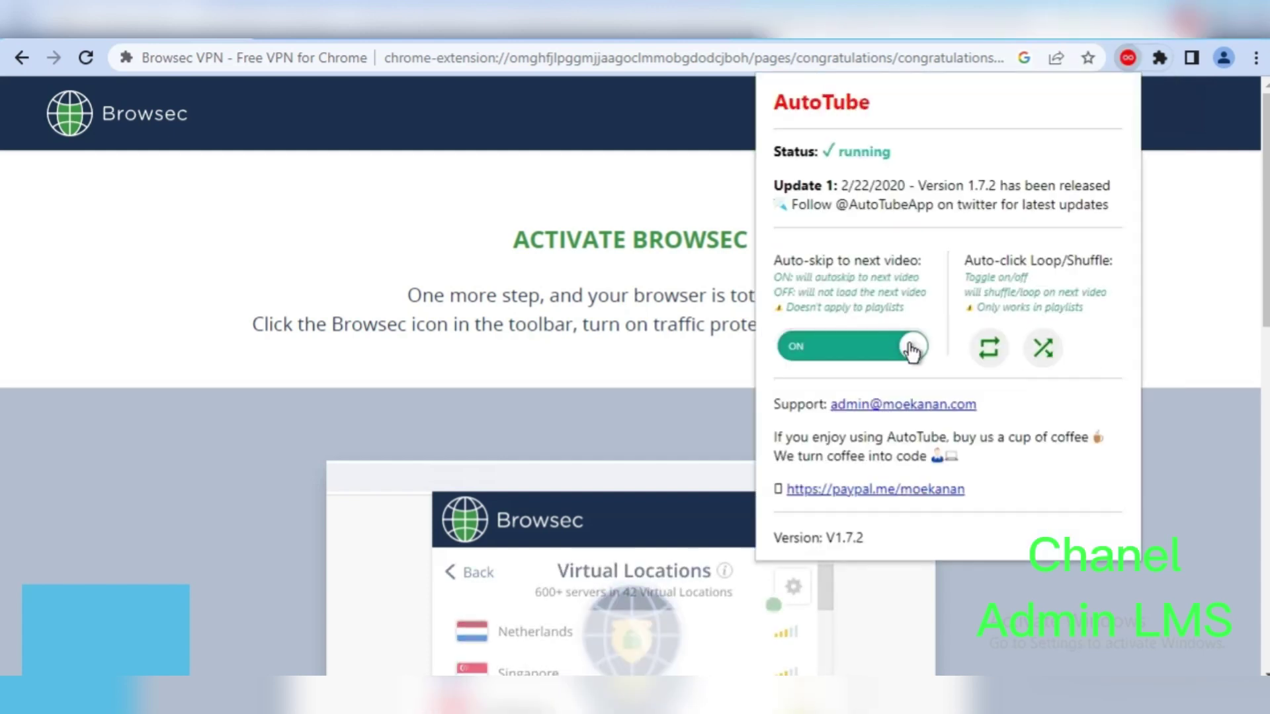
{"action": "left_click", "coordinate": [911, 348]}
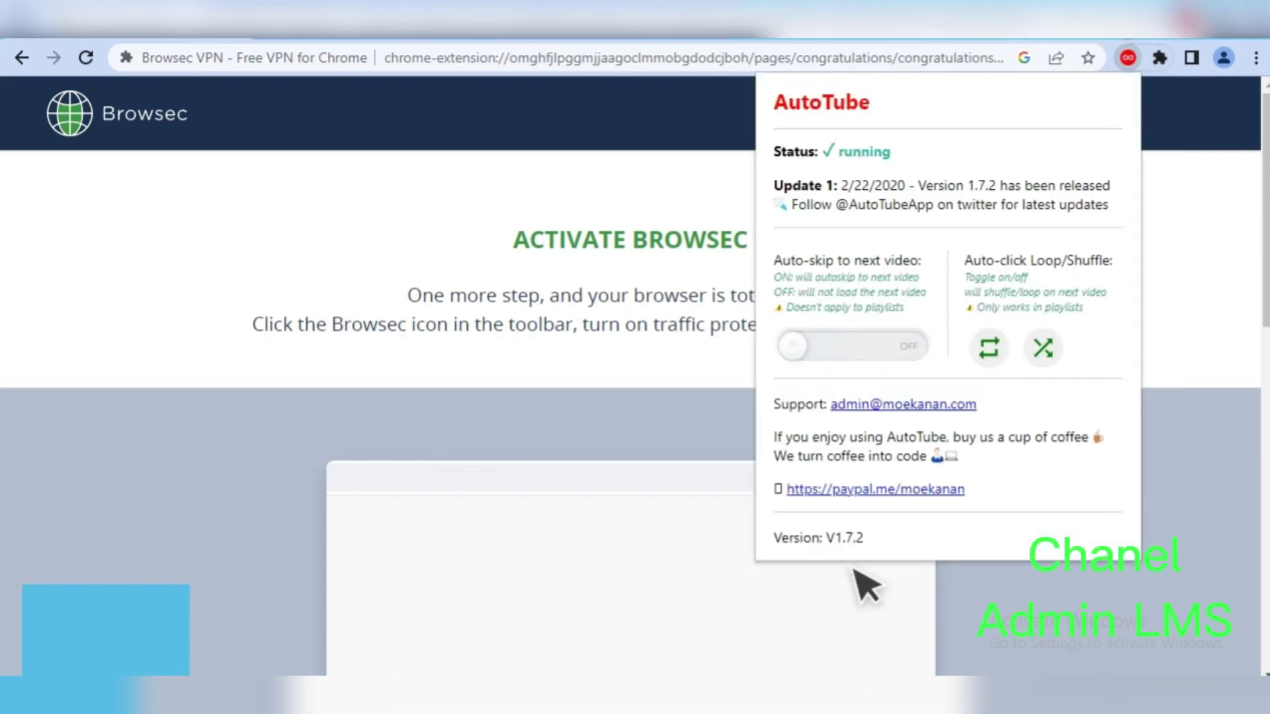
{"action": "left_click", "coordinate": [1128, 58]}
Enable desktop Firefox alongside desktop Chrome as user-agent types in Random User-Agent (Switcher)
{"action": "left_click", "coordinate": [1157, 60]}
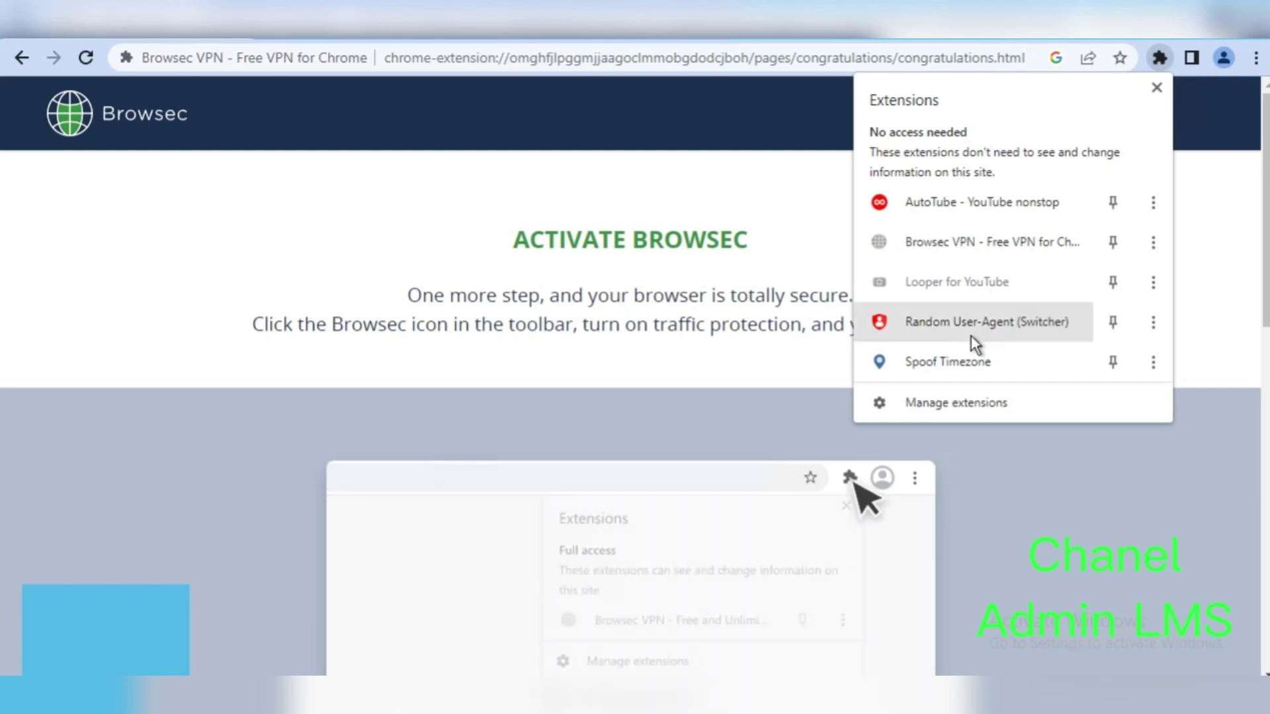
{"action": "left_click", "coordinate": [992, 328]}
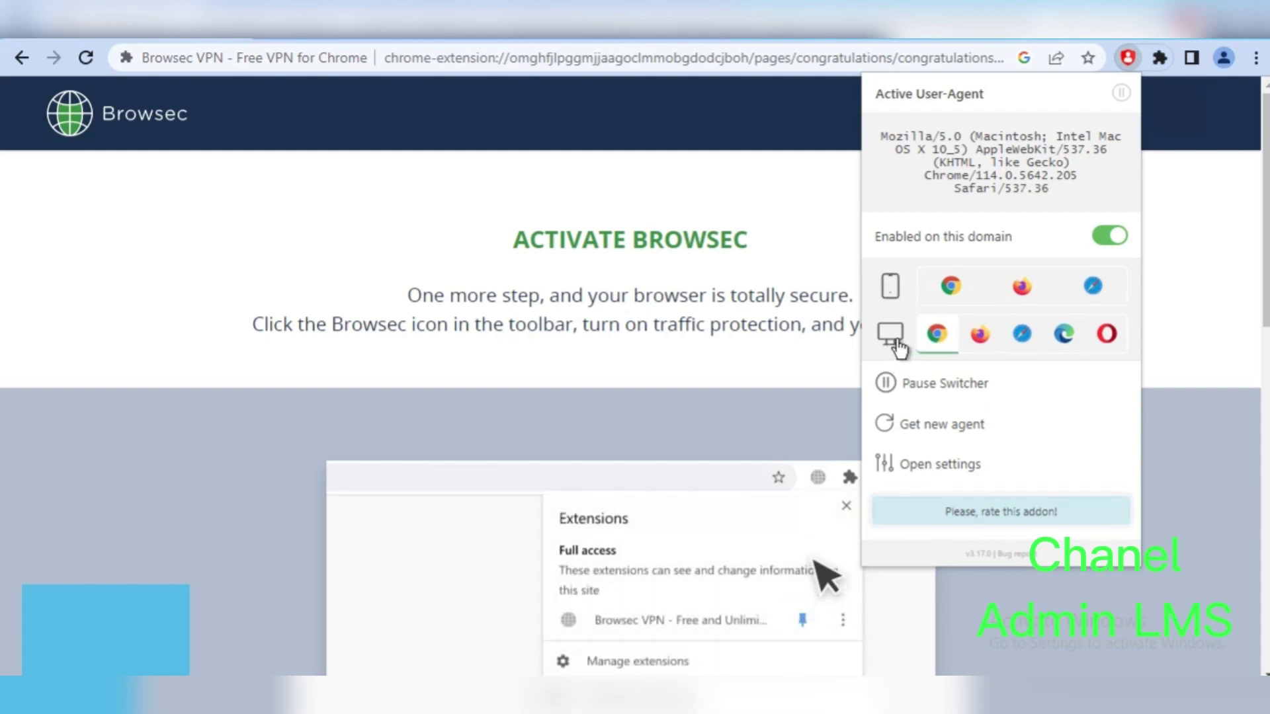
{"action": "left_click", "coordinate": [981, 337]}
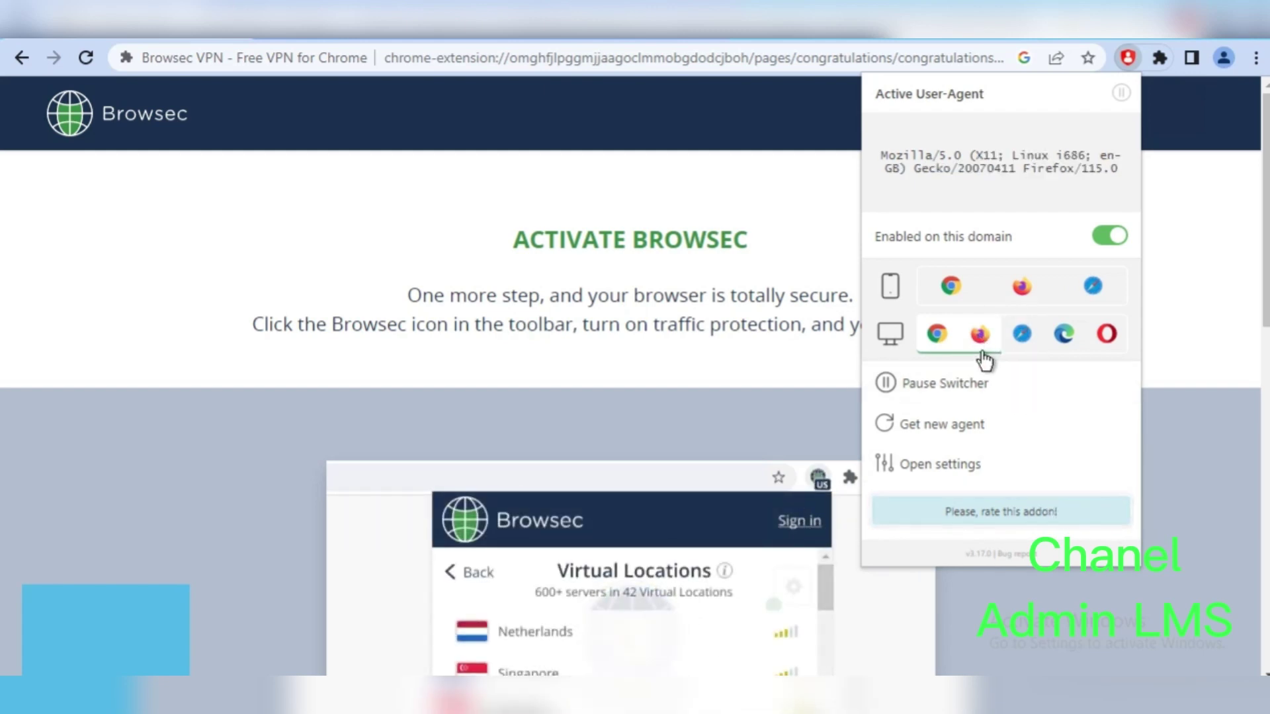
{"action": "left_click", "coordinate": [985, 338]}
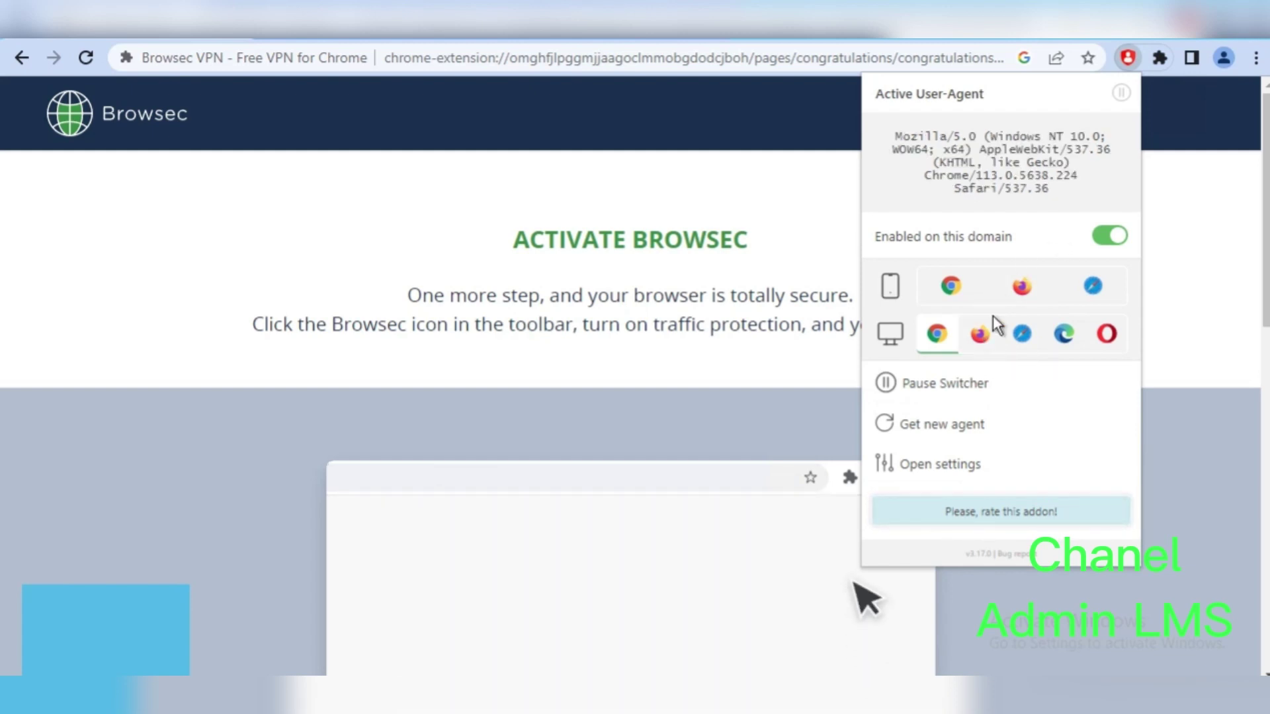
{"action": "left_click", "coordinate": [981, 337]}
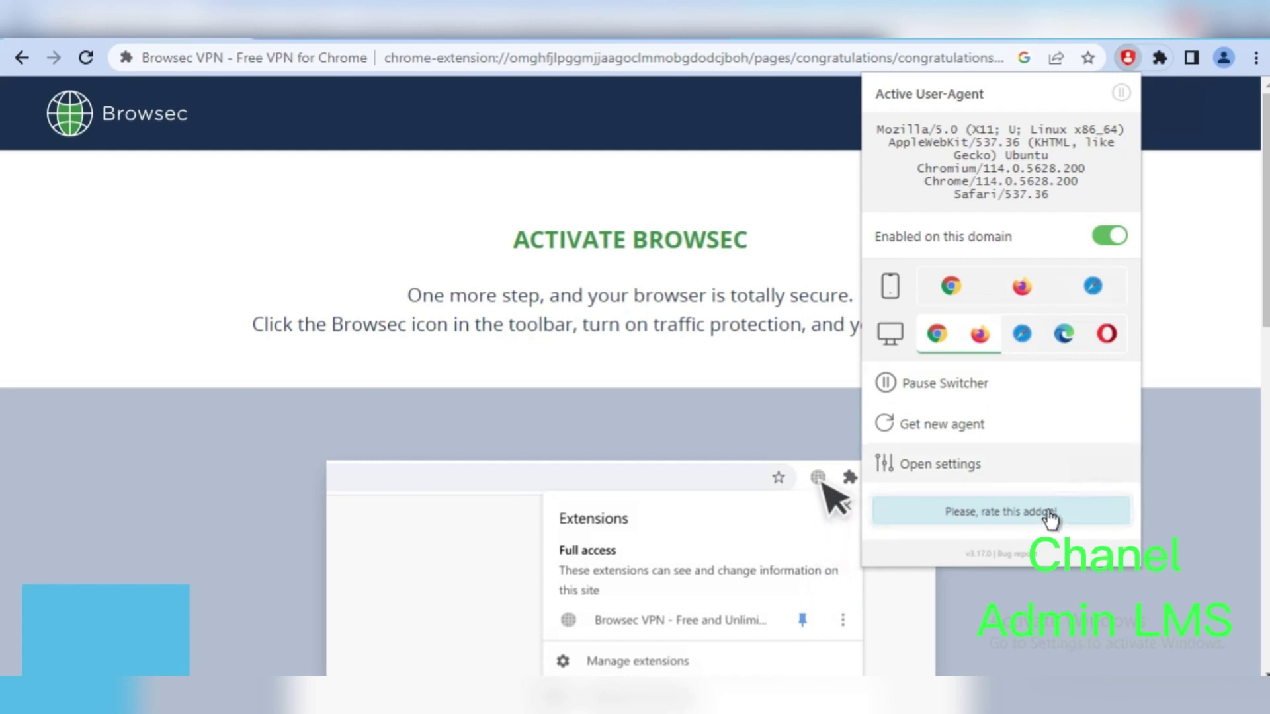
{"action": "left_click", "coordinate": [1202, 228]}
Disable automatic User-Agent changes after a specified period in the Random User-Agent (Switcher) options and save the changes
{"action": "left_click", "coordinate": [1160, 58]}
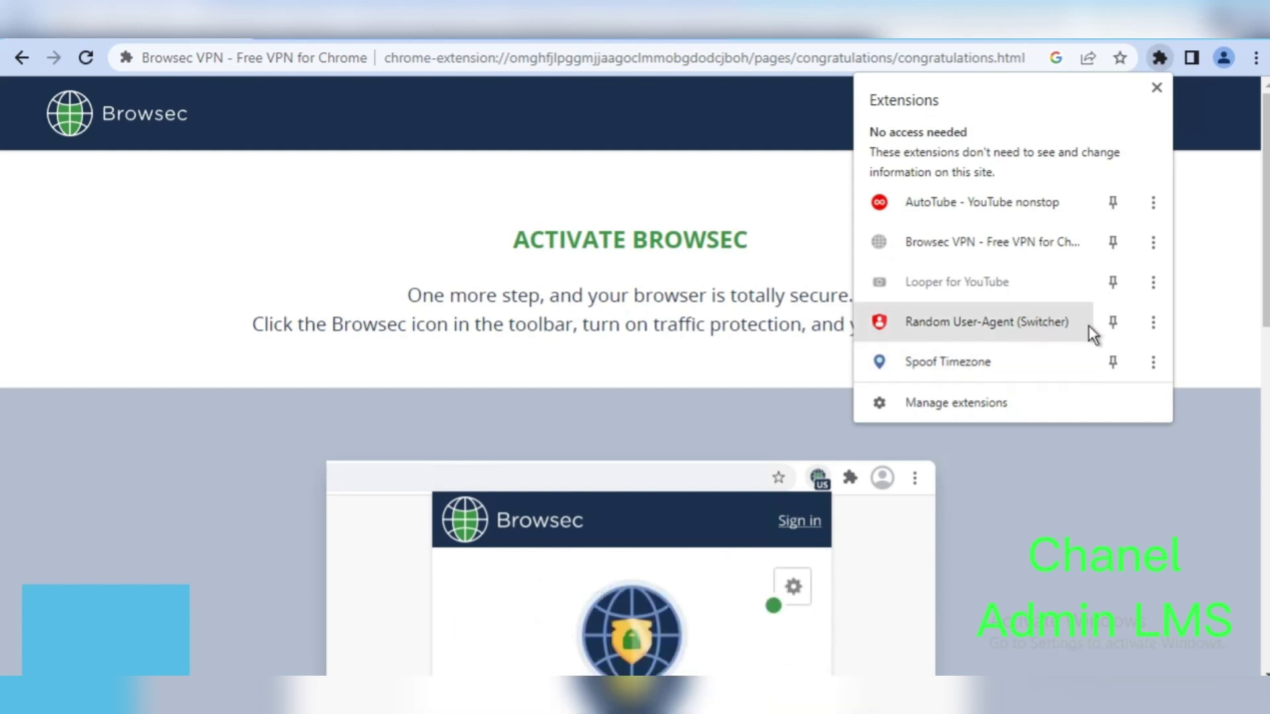
{"action": "left_click", "coordinate": [1152, 324]}
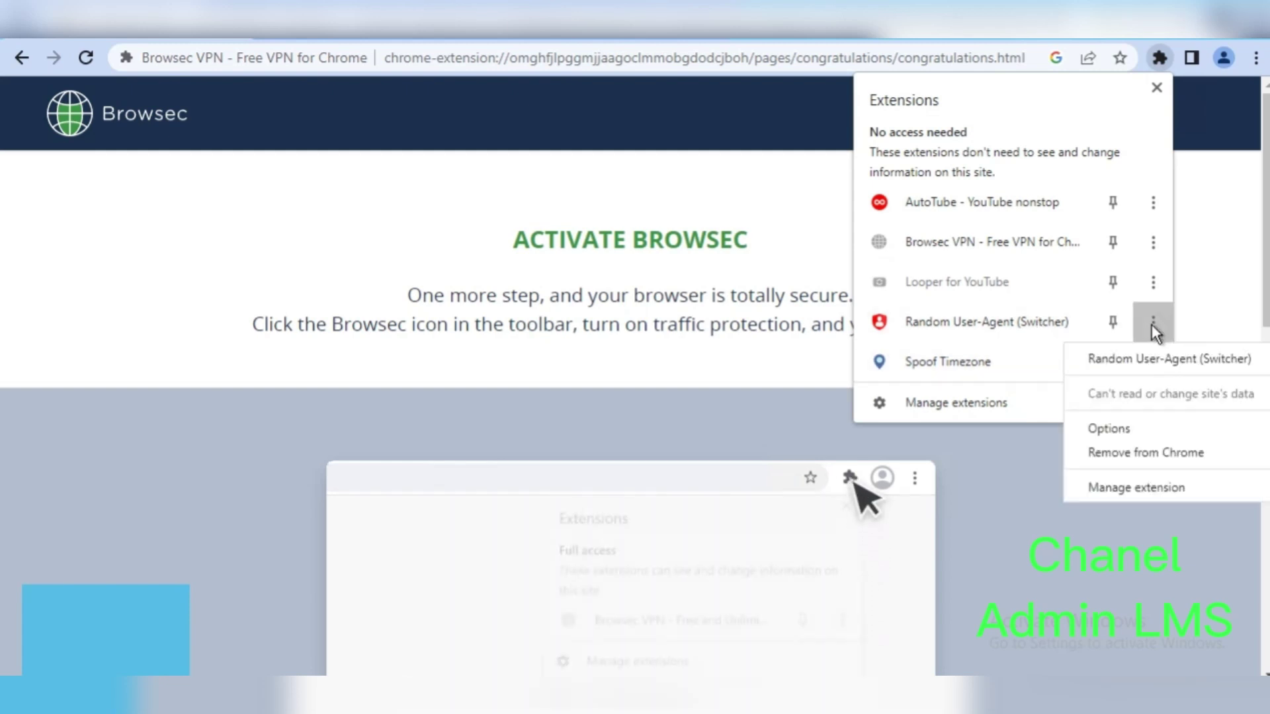
{"action": "left_click", "coordinate": [1104, 430]}
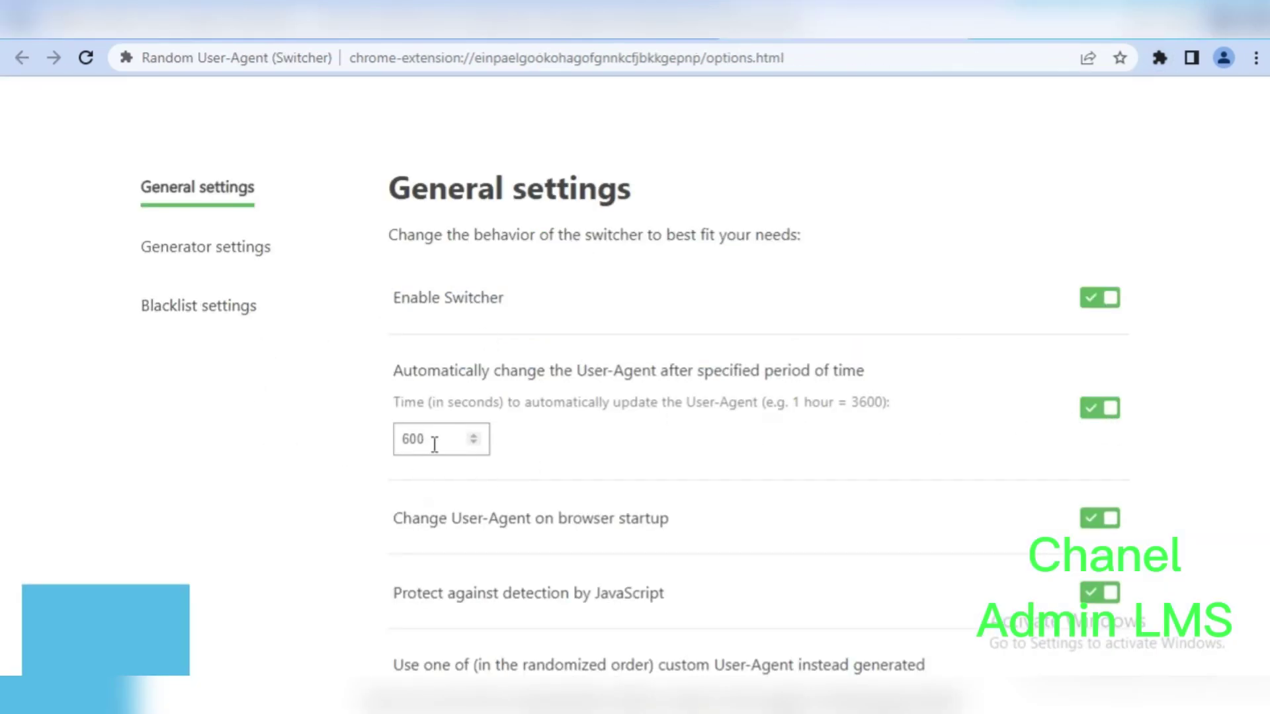
{"action": "left_click", "coordinate": [1093, 413]}
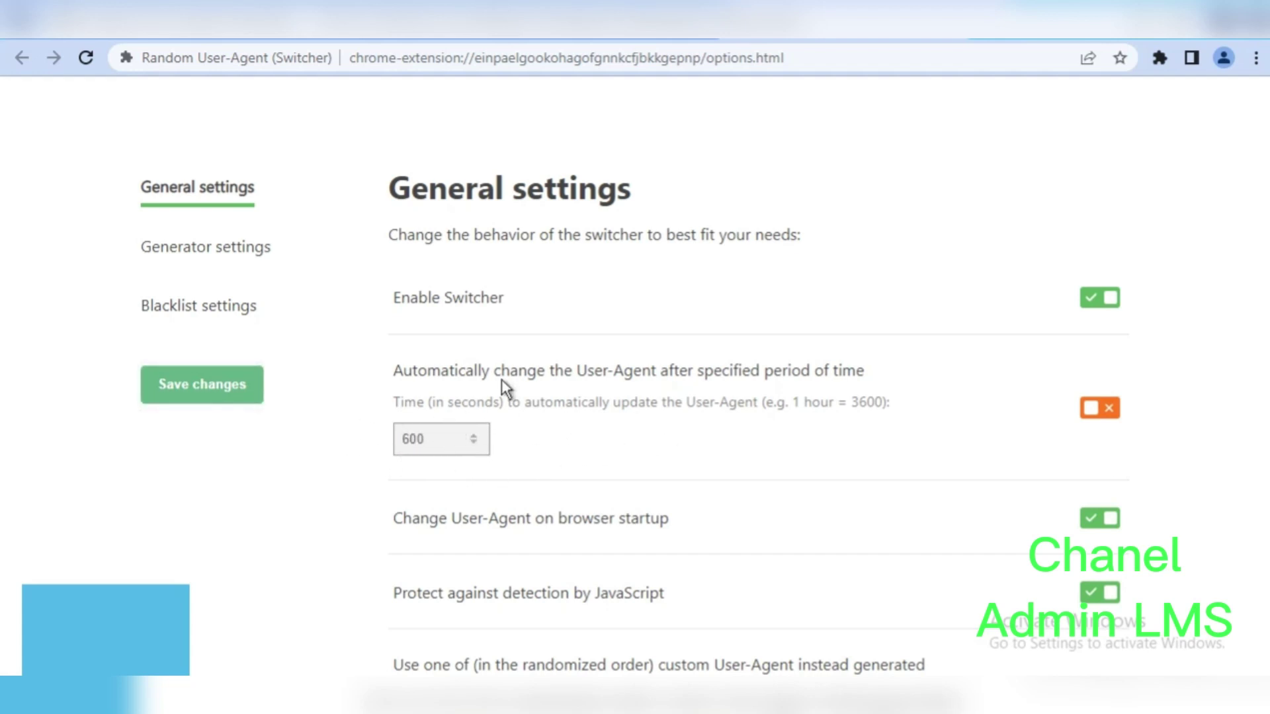
{"action": "left_click", "coordinate": [219, 385]}
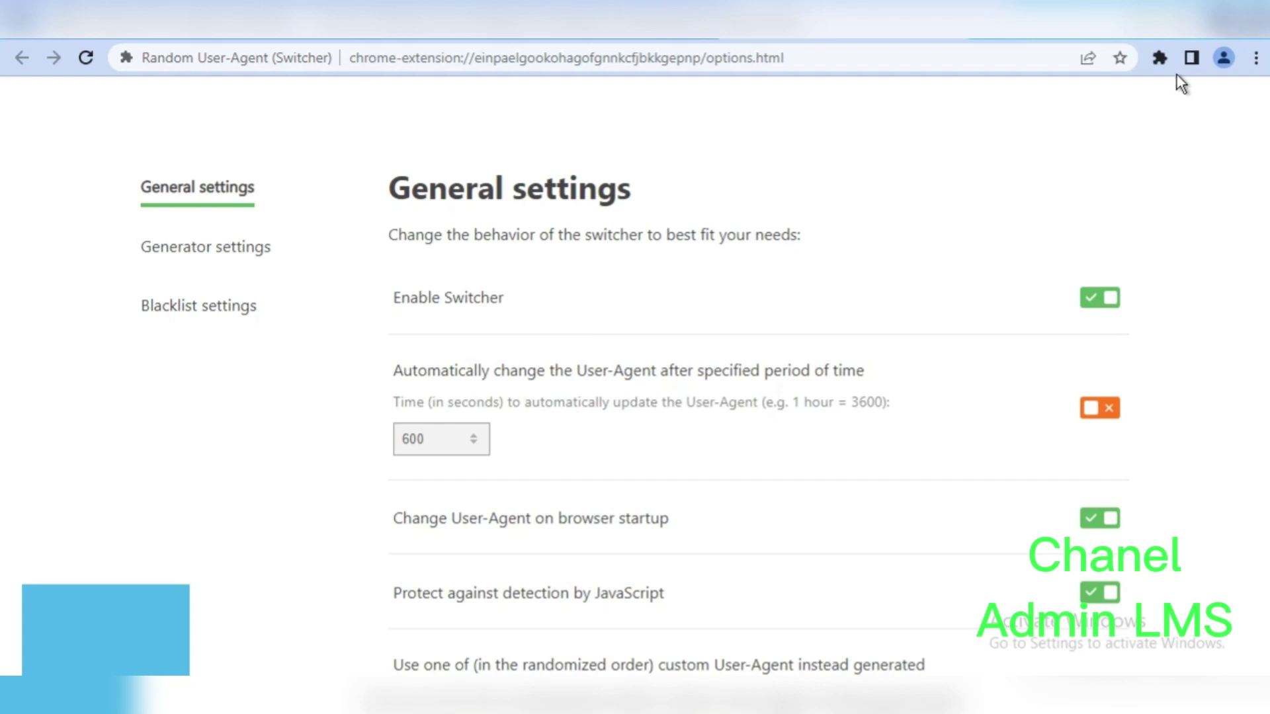
Update the Spoof Timezone extension's timezone from the current IP address
{"action": "left_click", "coordinate": [1161, 60]}
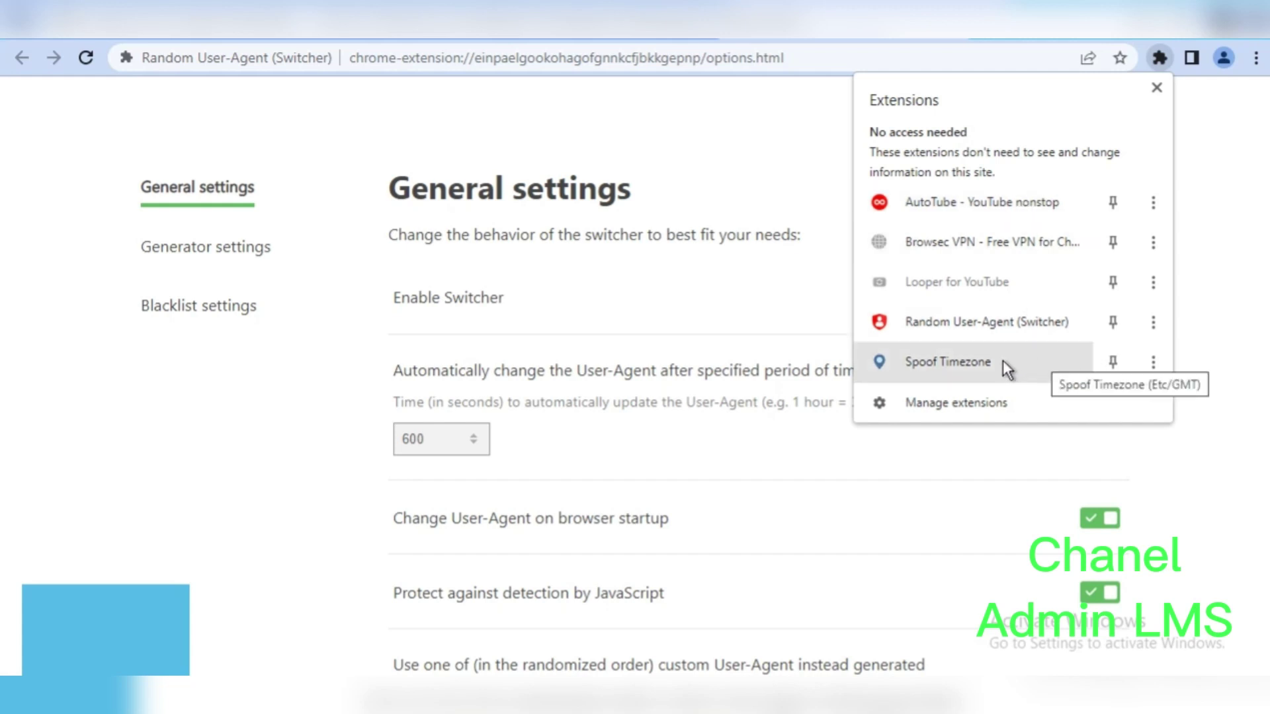
{"action": "left_click", "coordinate": [1152, 363]}
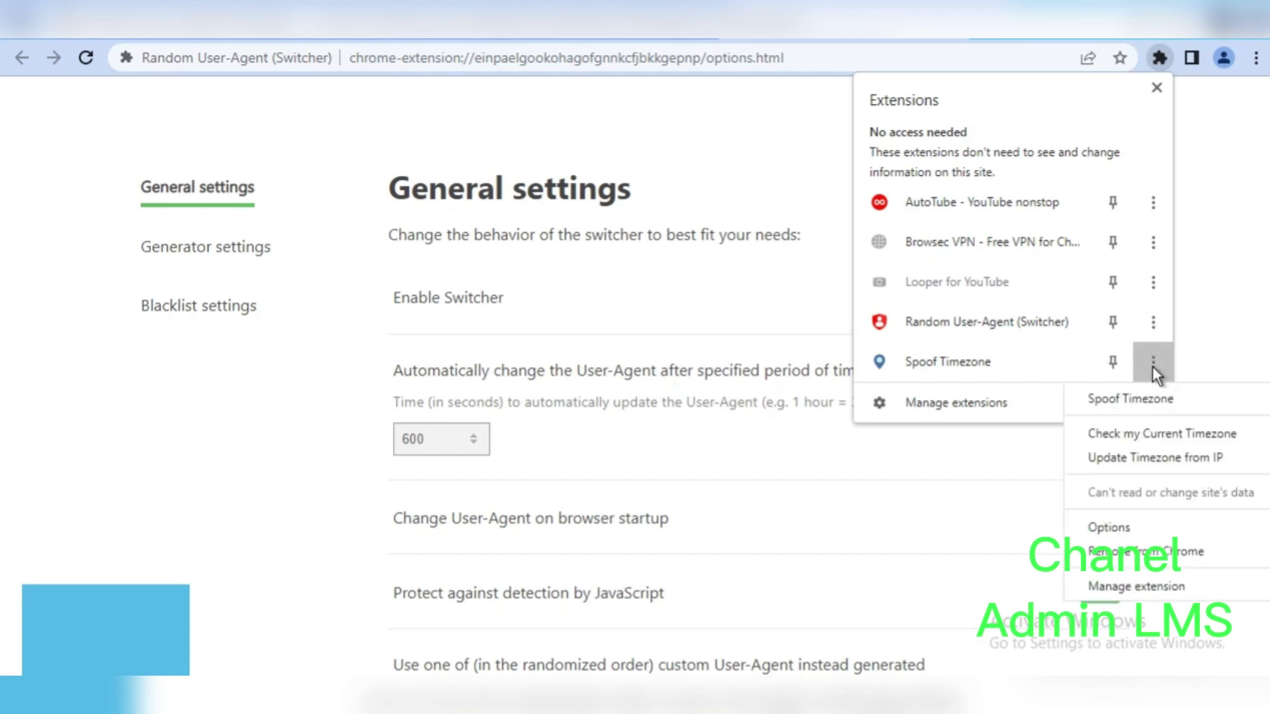
{"action": "left_click", "coordinate": [1157, 462]}
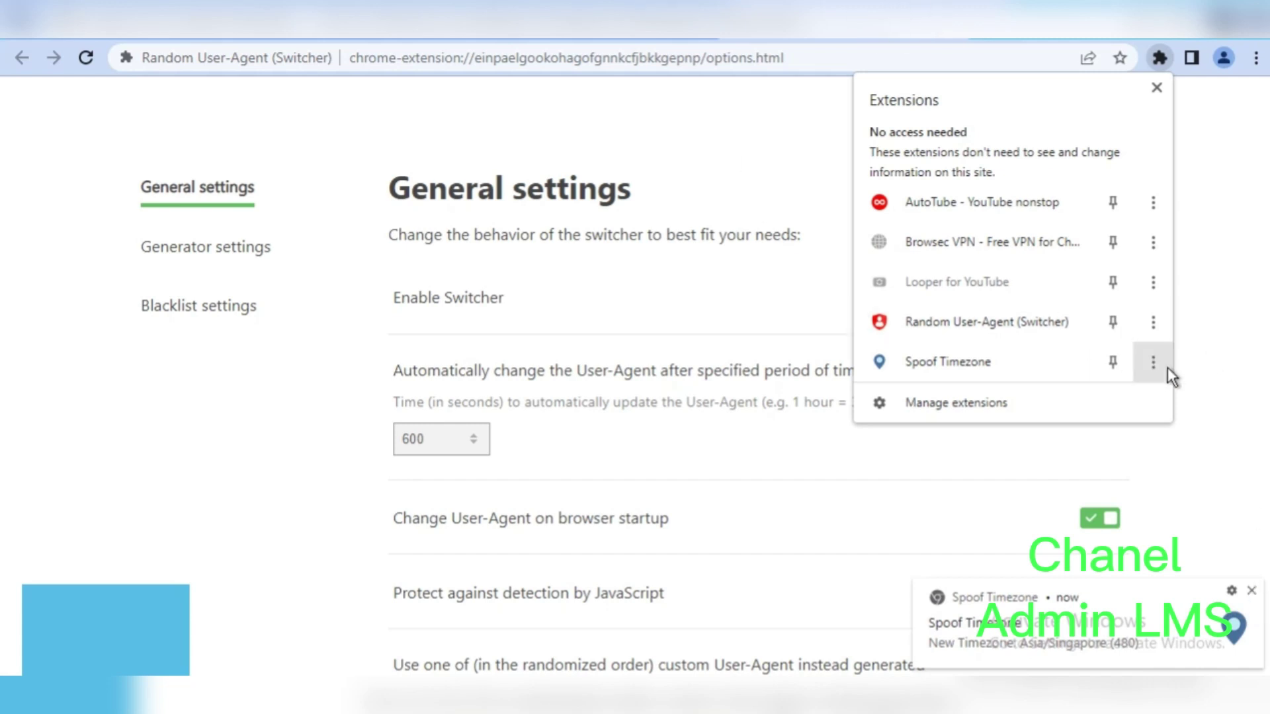
{"action": "left_click", "coordinate": [1243, 280]}
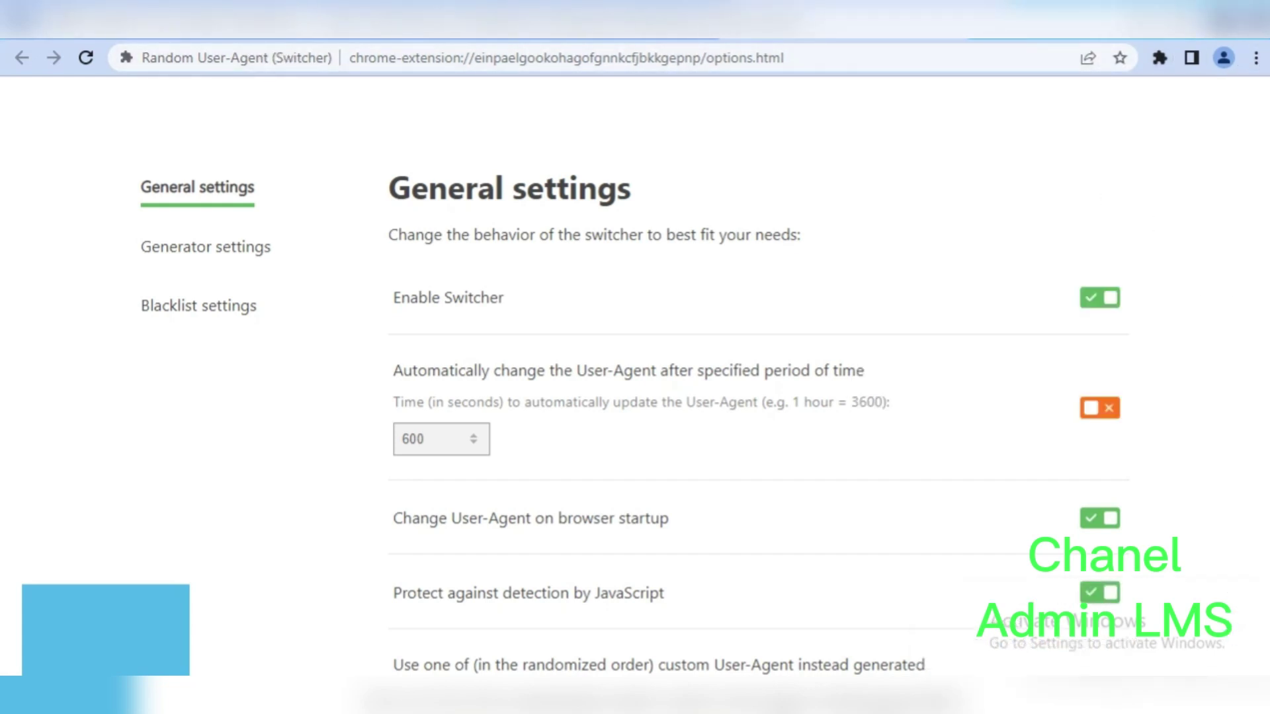
Close the Chrome window and refresh the Windows desktop twice
{"action": "left_click", "coordinate": [1254, 23]}
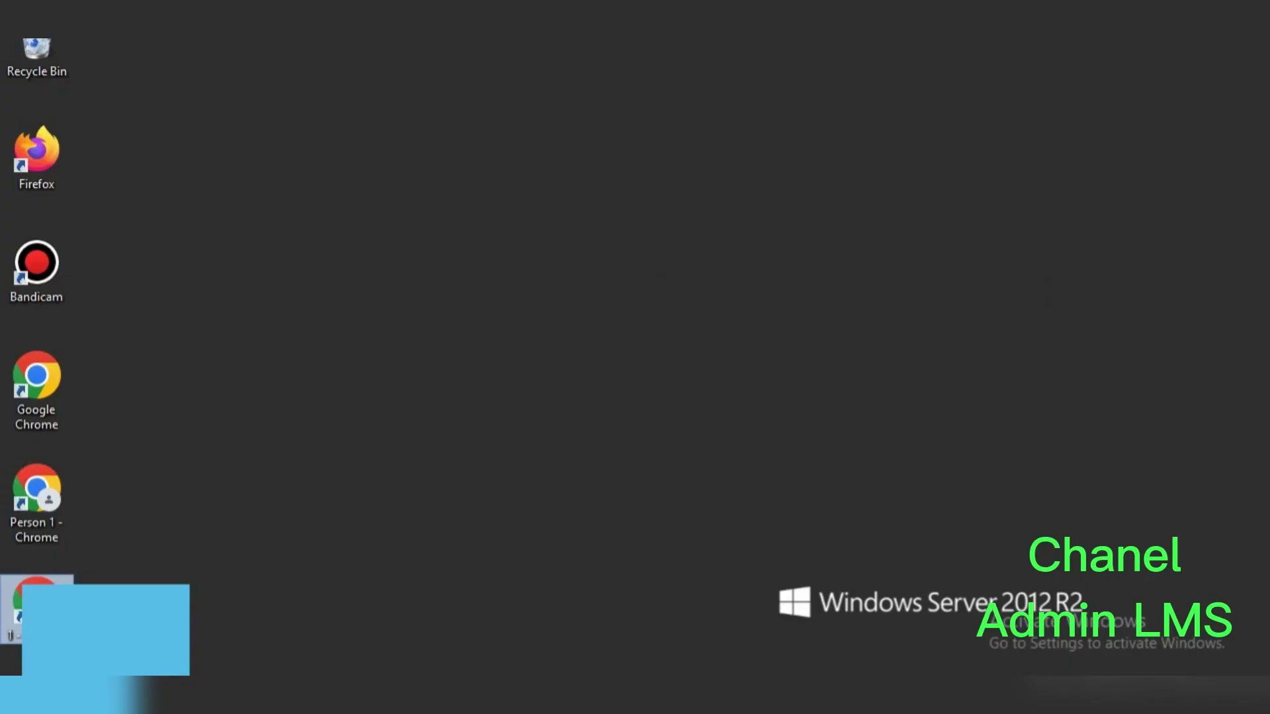
{"action": "right_click", "coordinate": [529, 206]}
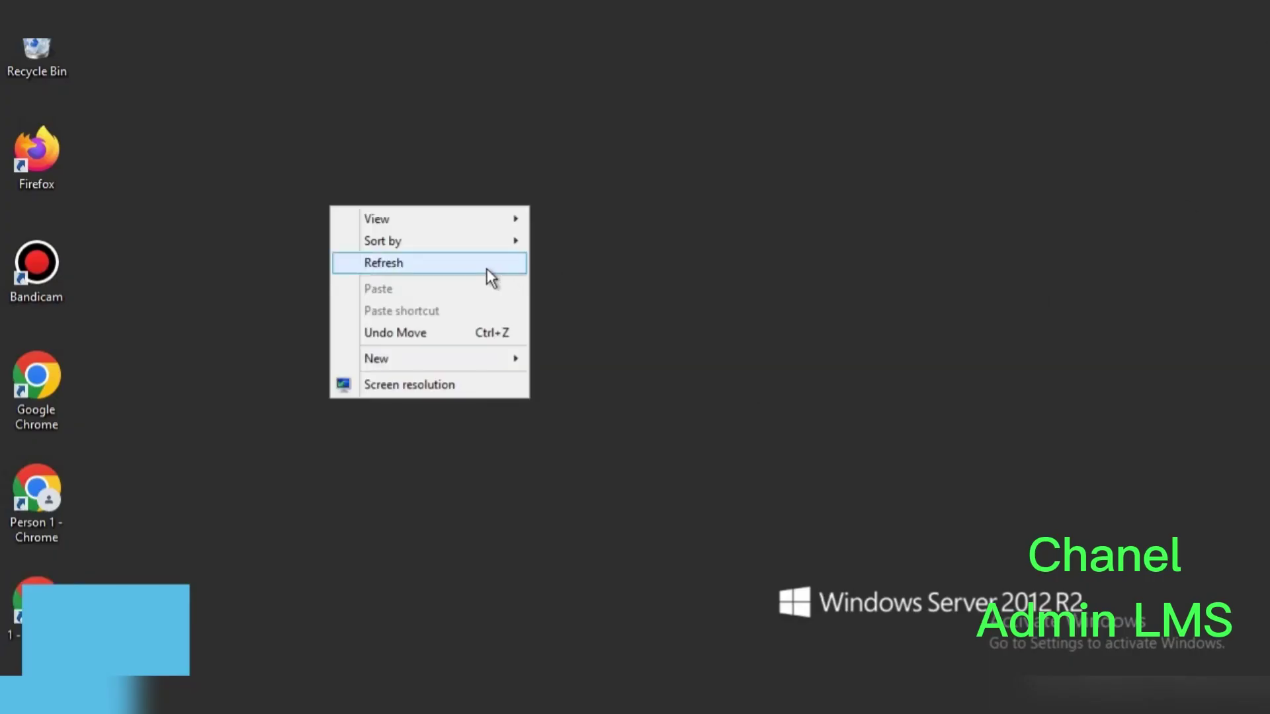
{"action": "left_click", "coordinate": [486, 265]}
{"action": "right_click", "coordinate": [549, 233]}
{"action": "left_click", "coordinate": [495, 291]}
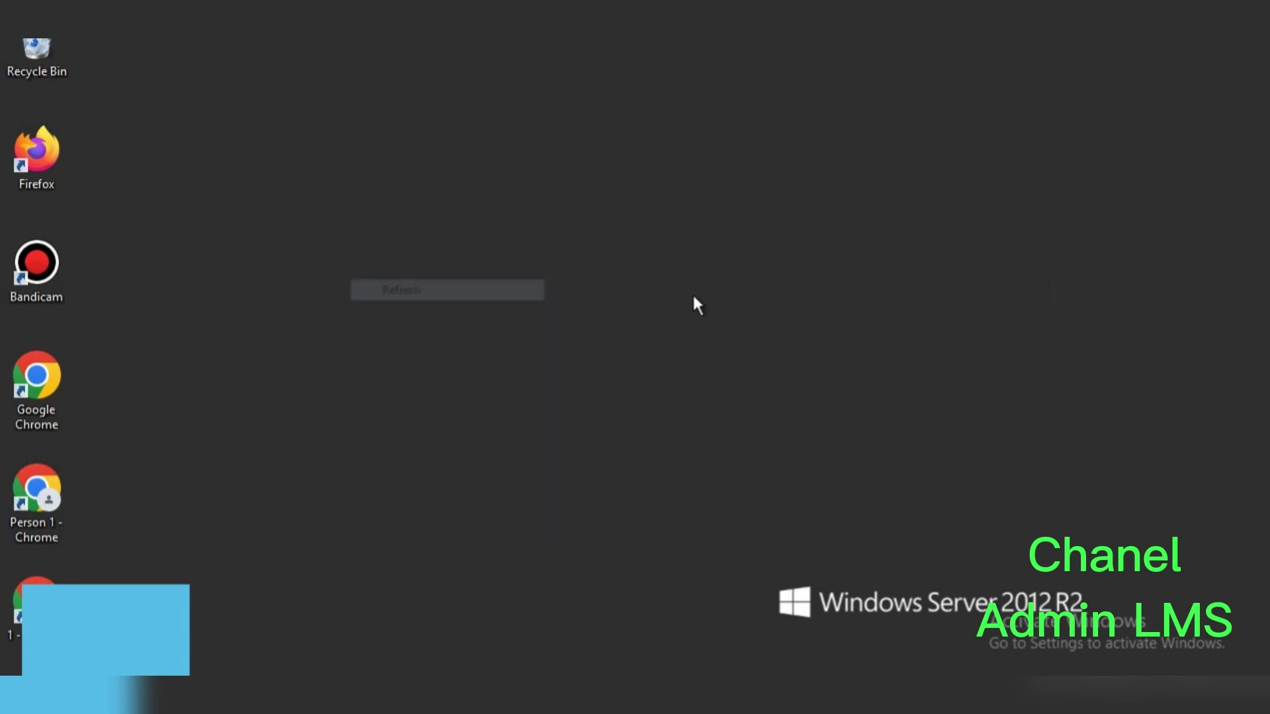